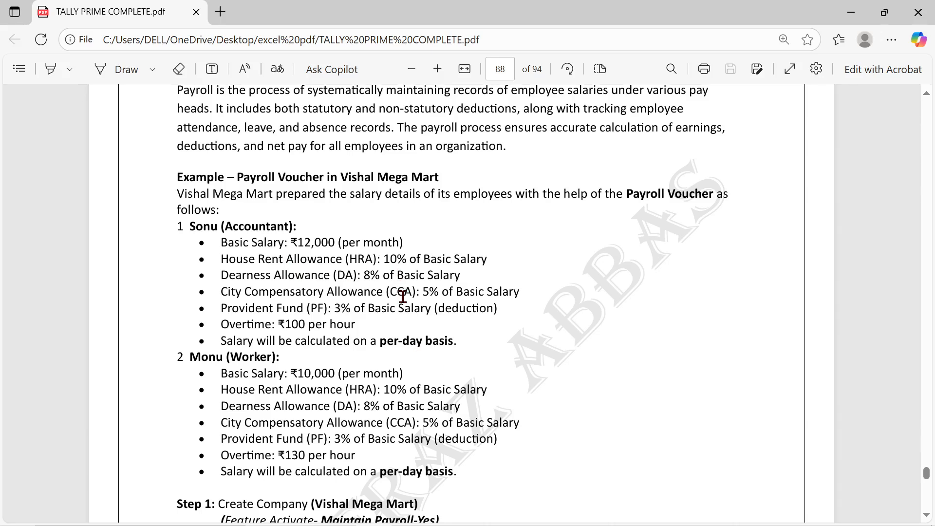
- Review the payroll exercise and its setup instructions in the PDF, and open TallyPrime in Educational Mode
scroll(403, 295, down, 5)
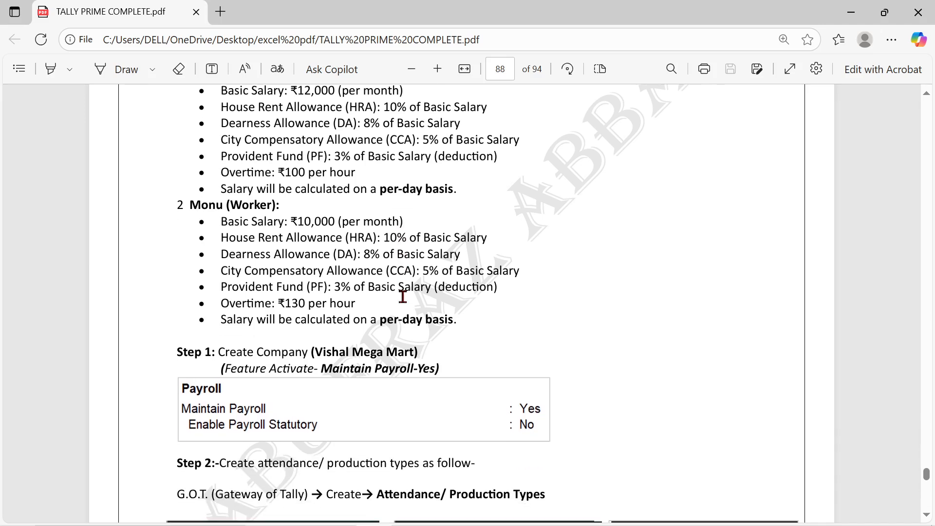
scroll(403, 296, down, 3)
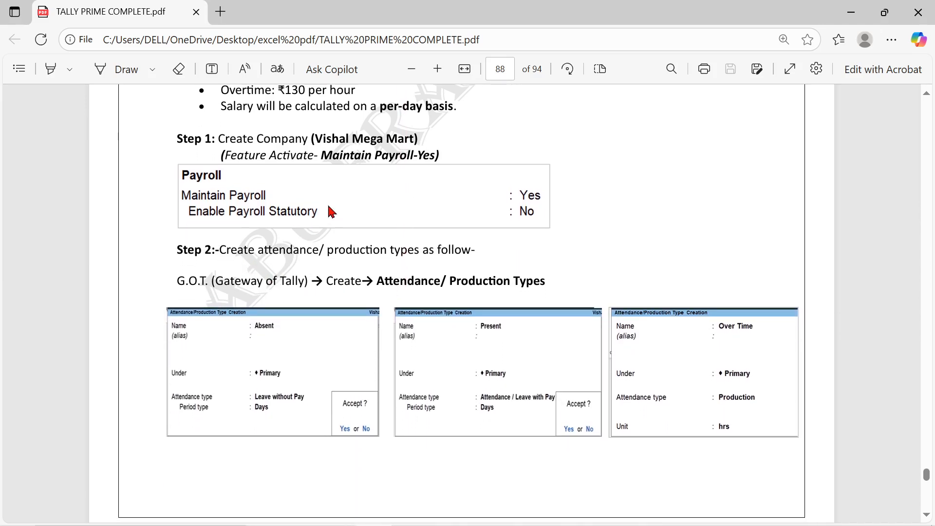
key(super)
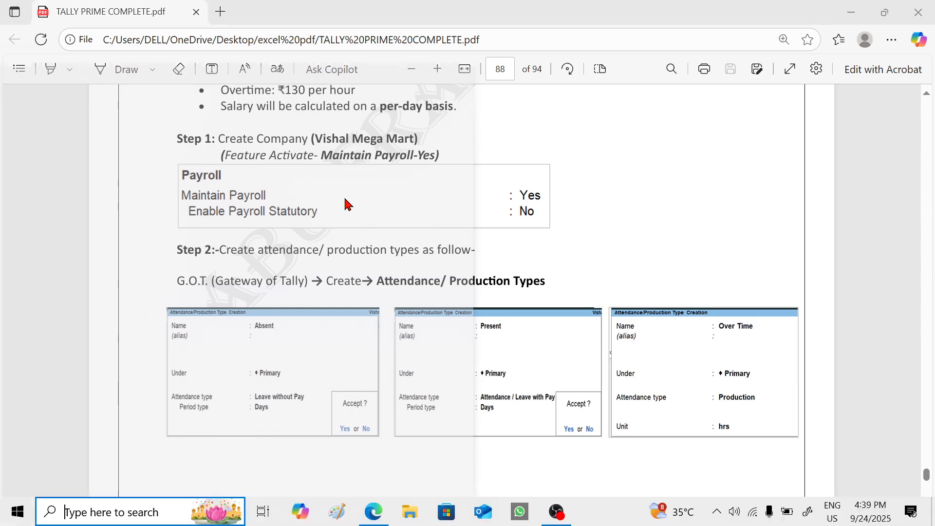
text(ta)
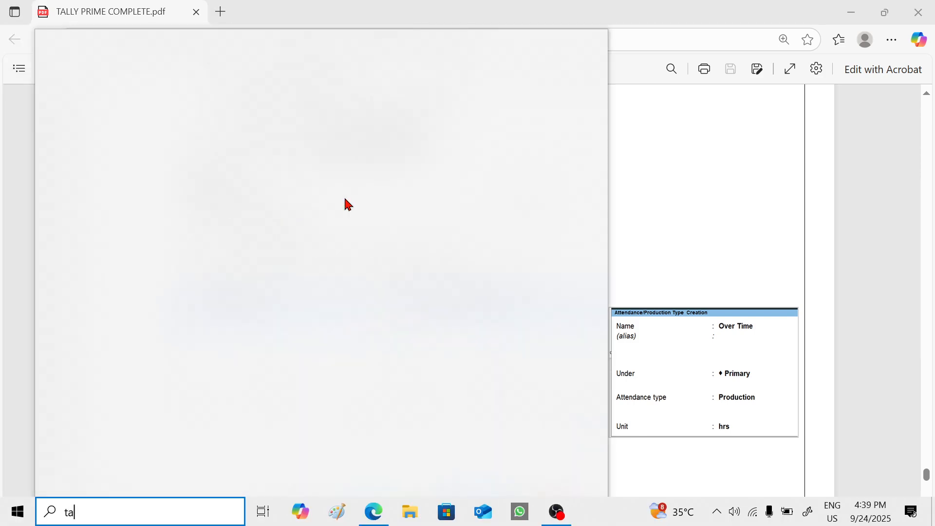
text(ll)
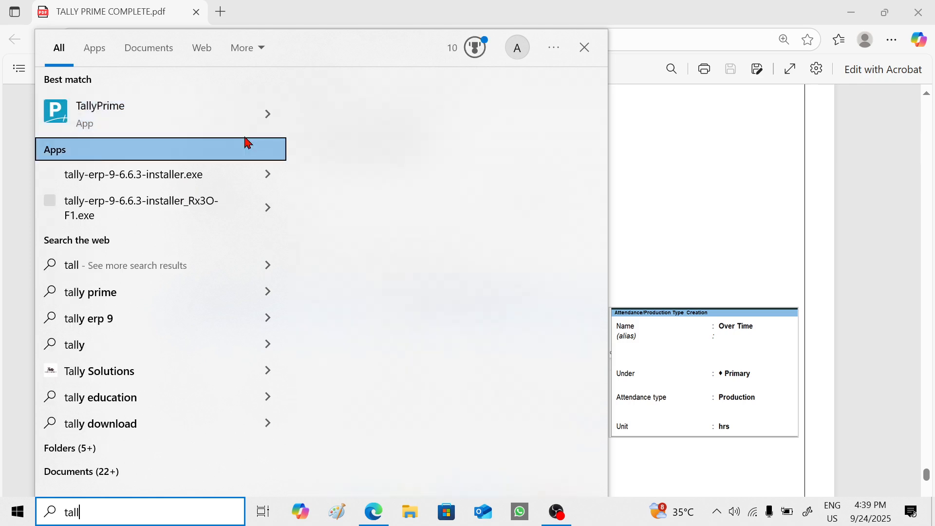
click(174, 119)
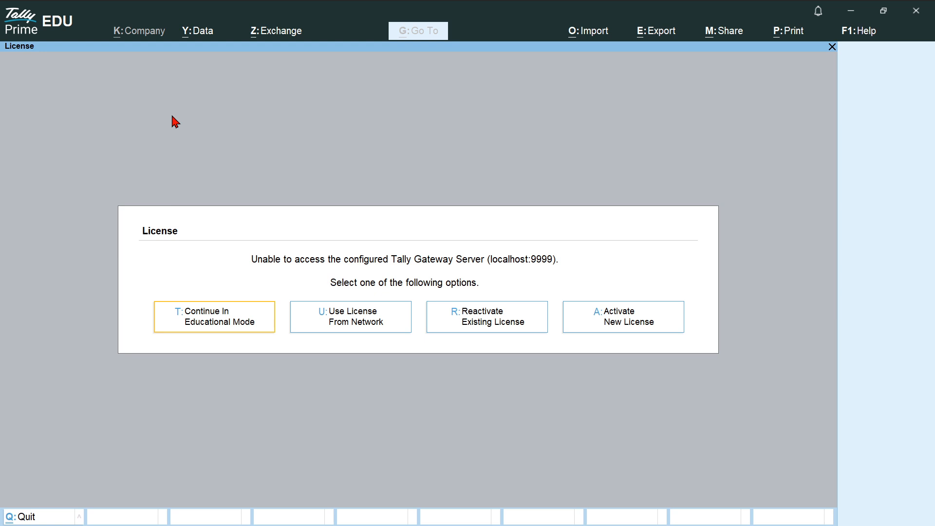
key(Return)
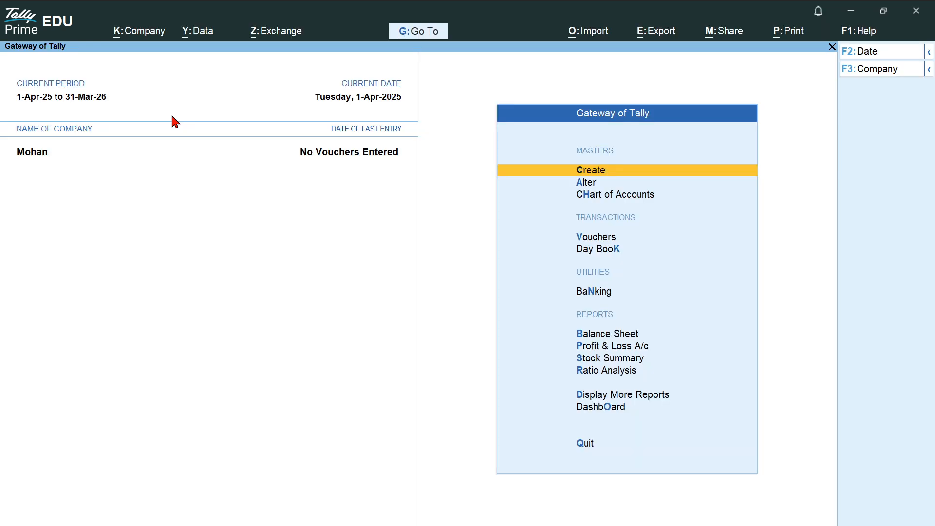
- Create a new company named Vishal Mega Mart, leaving the other company details at their defaults
key(F3)
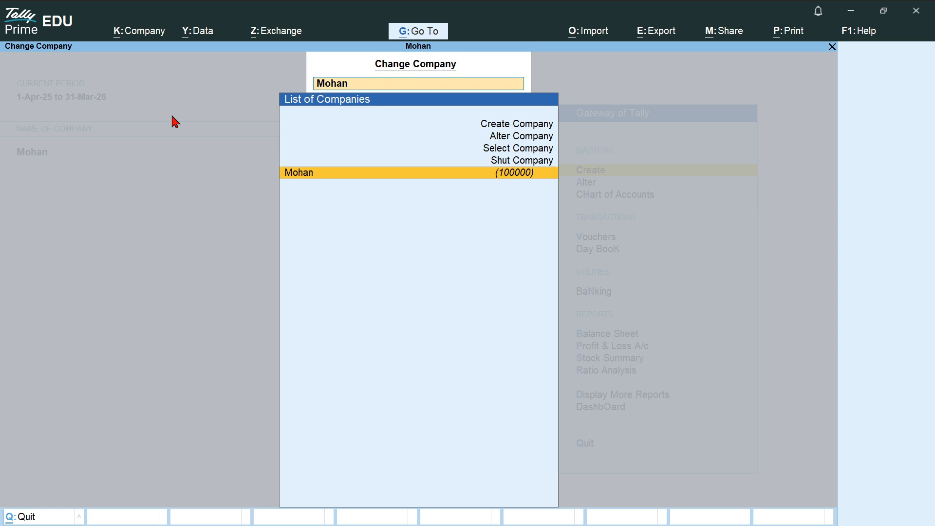
key(Up)
key(Up)
key(Up)
key(Up)
key(Return)
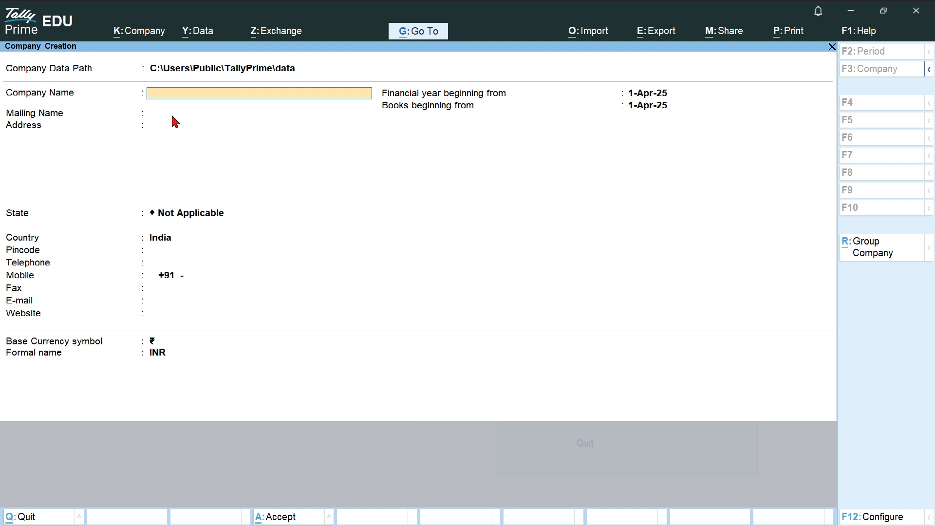
text(Vishal Mega Mar)
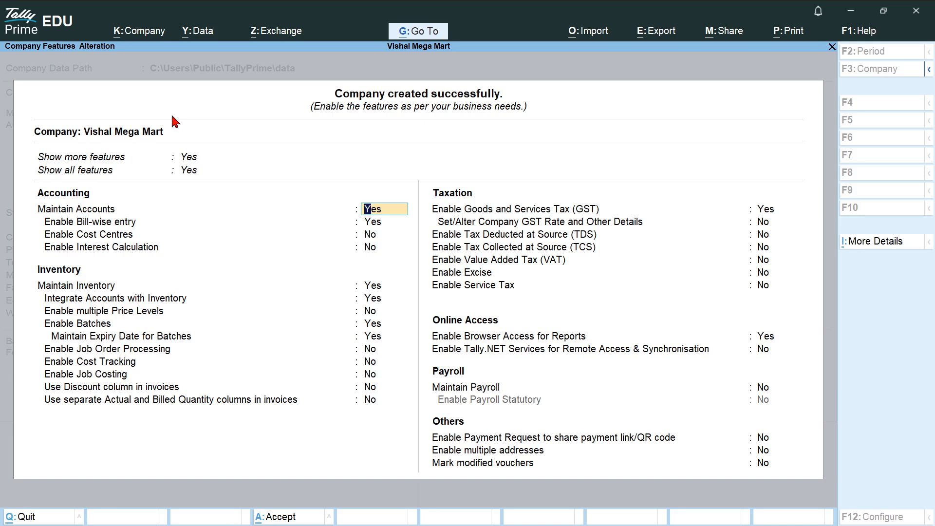
- Set Enable Goods and Services Tax (GST) to No in the new company's features, keeping the accounting and inventory options as they are
key(Return)
key(Return)
key(Return)
key(Return)
key(Return)
key(Return)
key(Return)
key(Return)
key(Return)
key(Return)
key(Return)
key(Return)
key(Return)
key(Return)
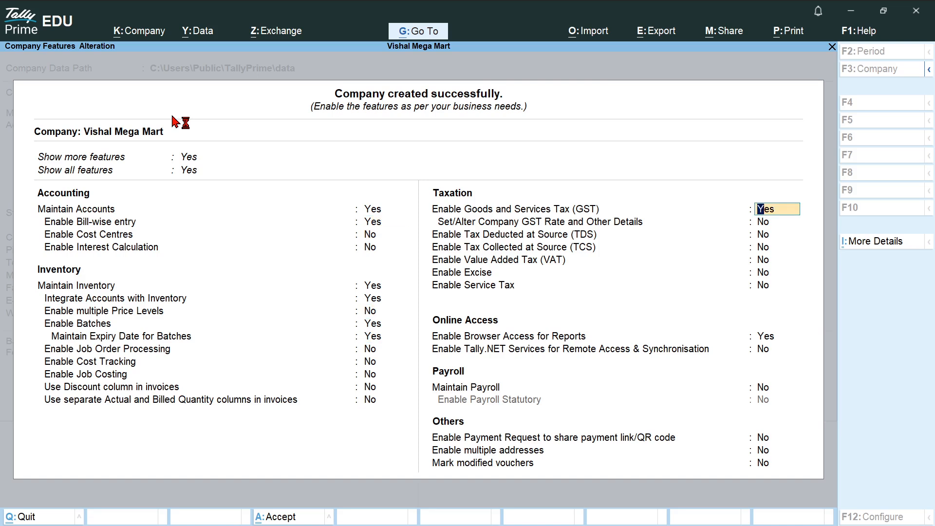
key(Escape)
text(n)
key(Return)
- Set Maintain Payroll to Yes in the company features, leaving the remaining taxation and online access options unchanged
key(Return)
key(Return)
key(Return)
key(Return)
key(Return)
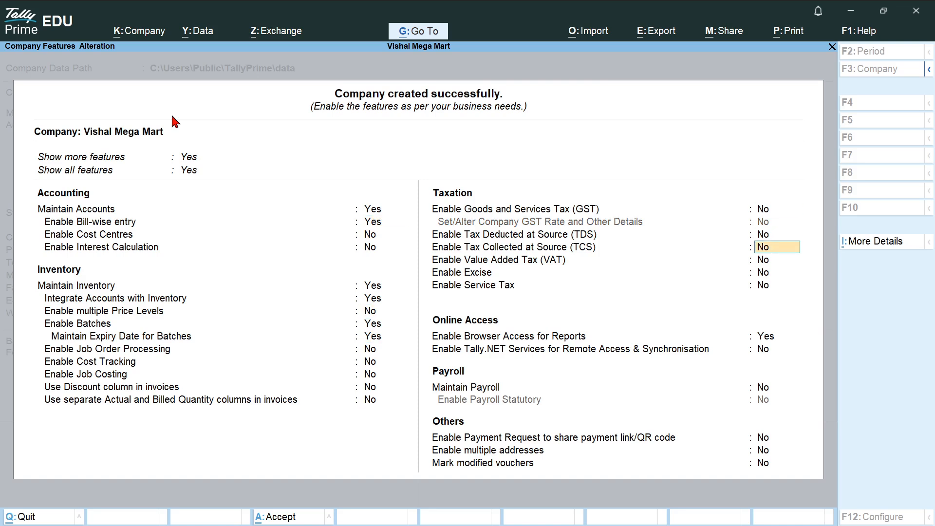
key(Return)
key(Return)
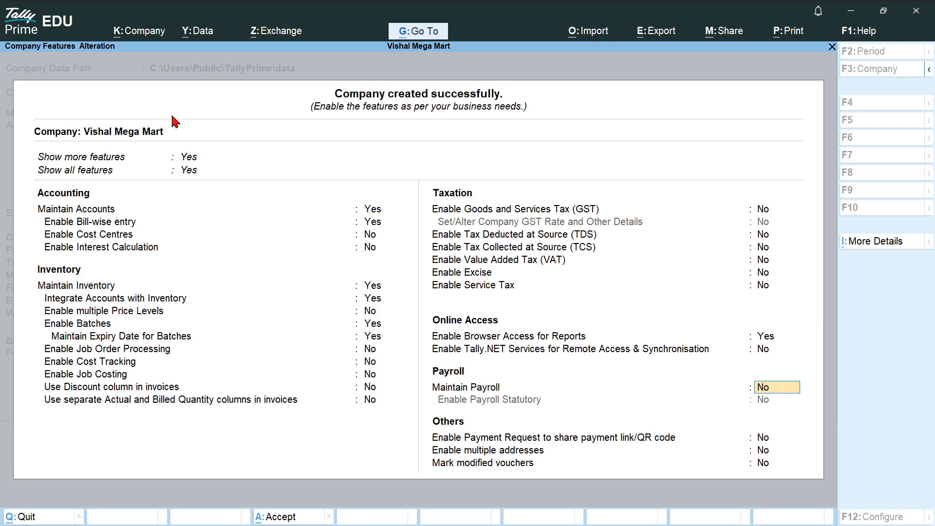
text(y)
key(Return)
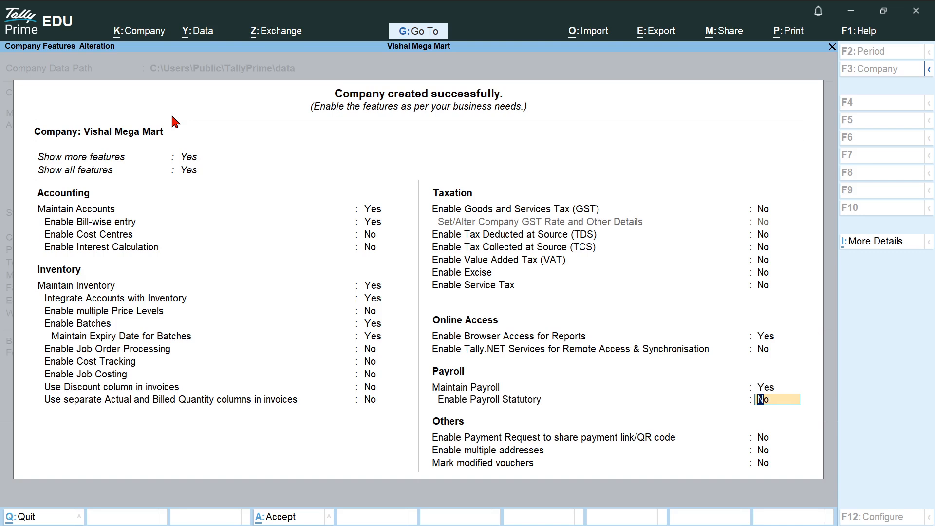
- Enable Payroll Statutory, quit its details form without entries, and set the option back to No
text(y)
key(Return)
key(Escape)
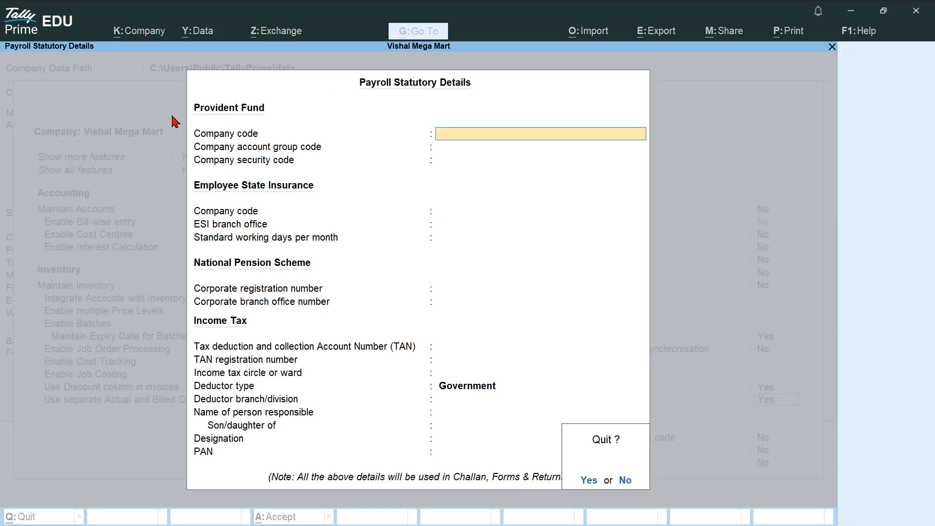
text(y)
text(n)
key(Return)
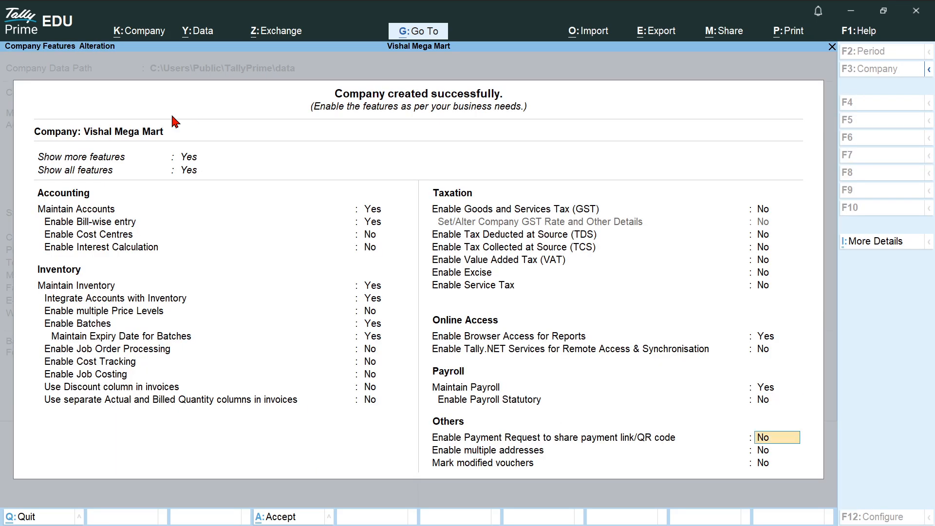
- Set Enable Payroll Statutory to Yes, accept the statutory details blank, and save the company features
key(Up)
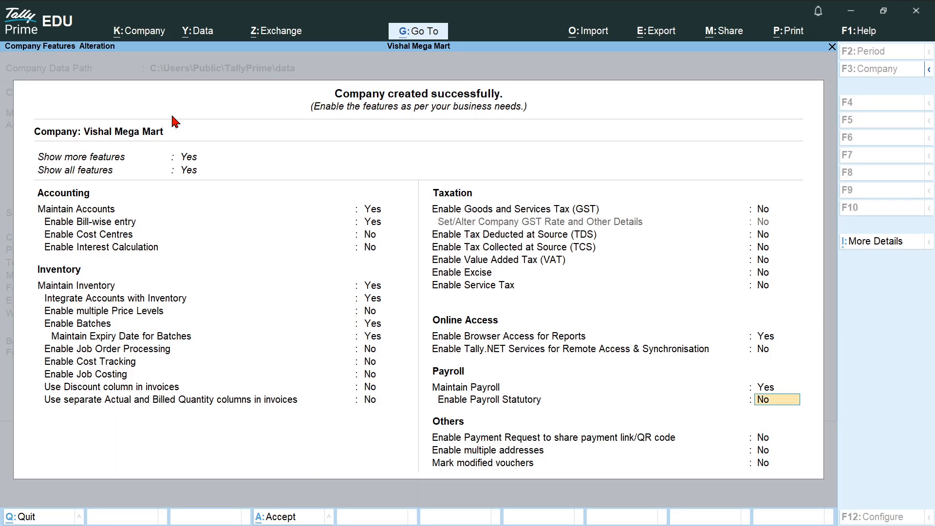
text(y)
key(Return)
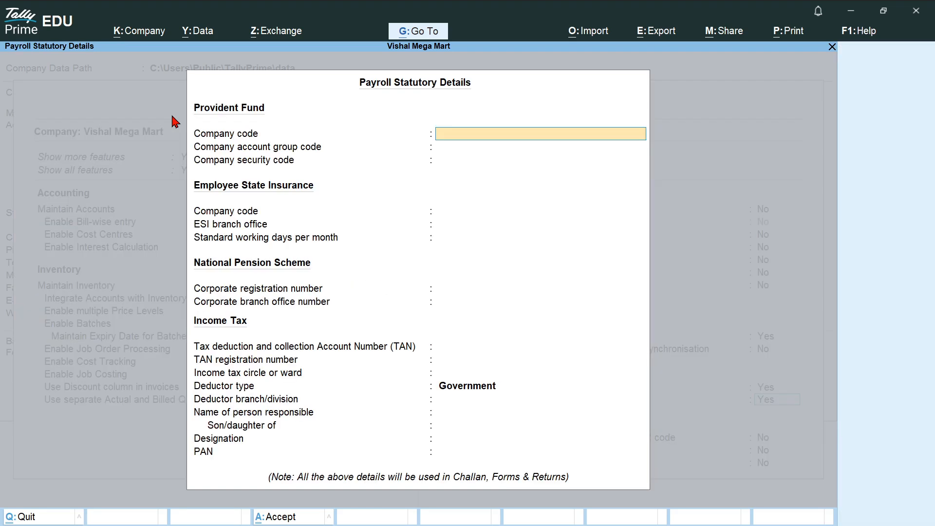
key(ctrl+a)
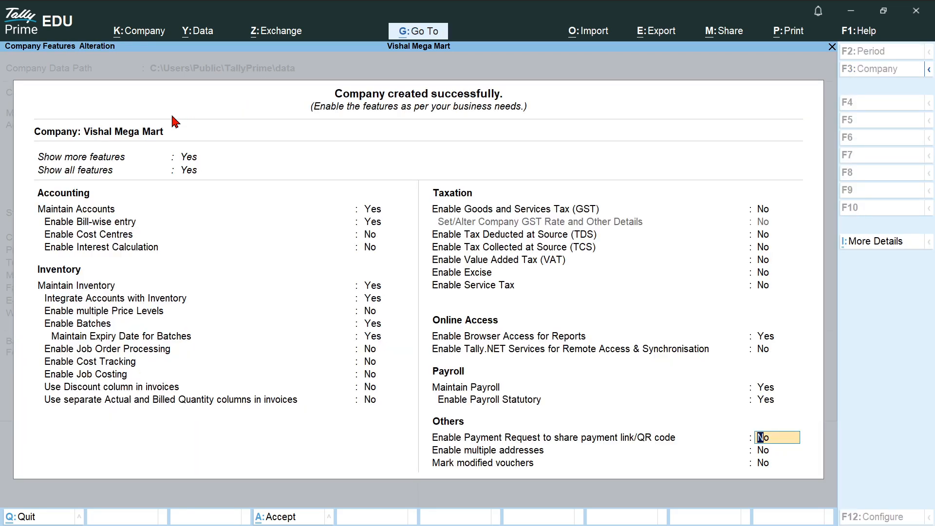
key(ctrl+a)
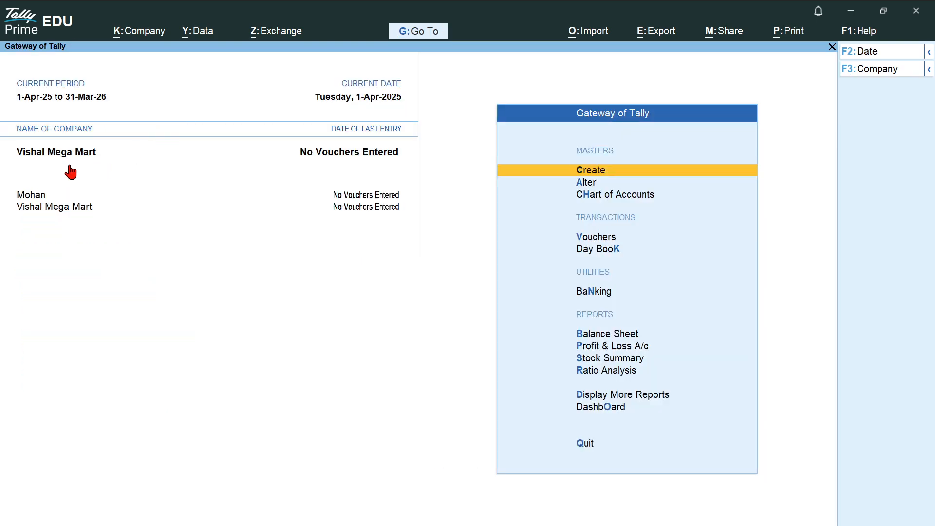
- Check Step 2 of the PDF and start creating an Attendance/Production Type master for Vishal Mega Mart
key(alt+Tab)
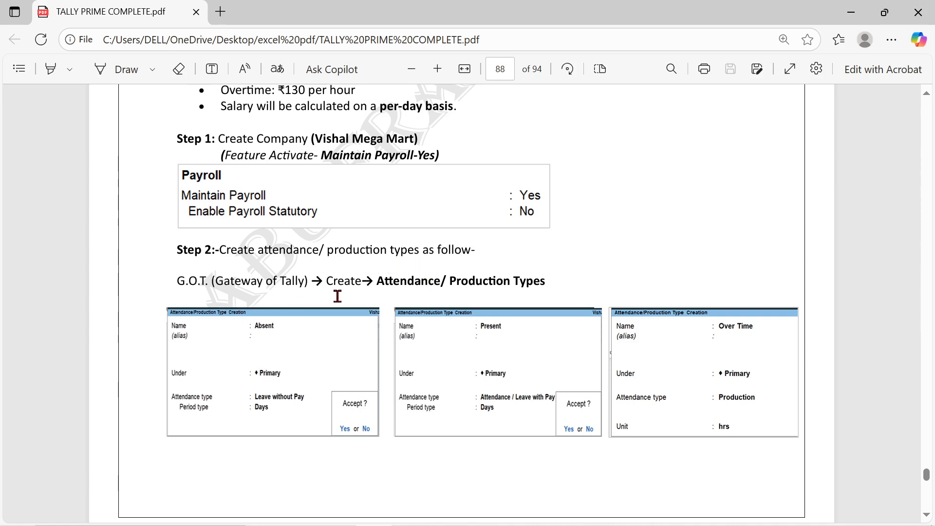
key(alt+Tab)
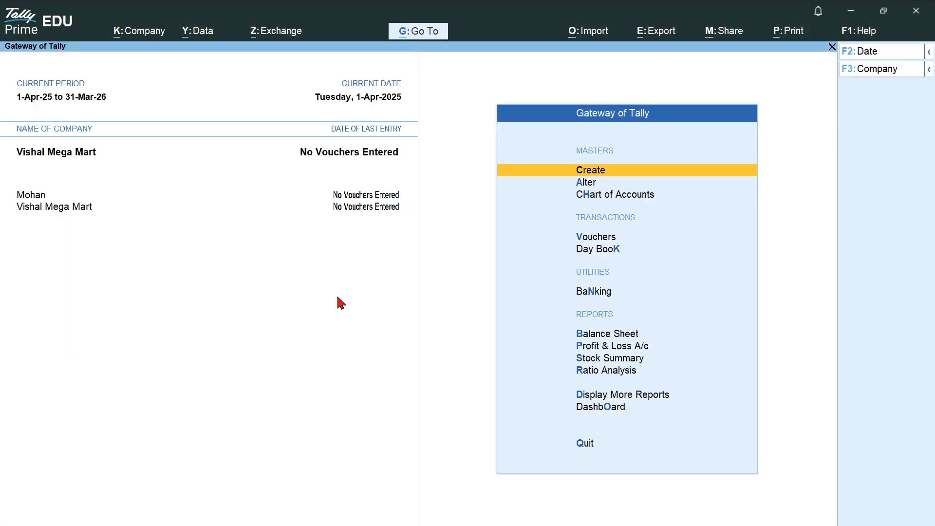
key(Return)
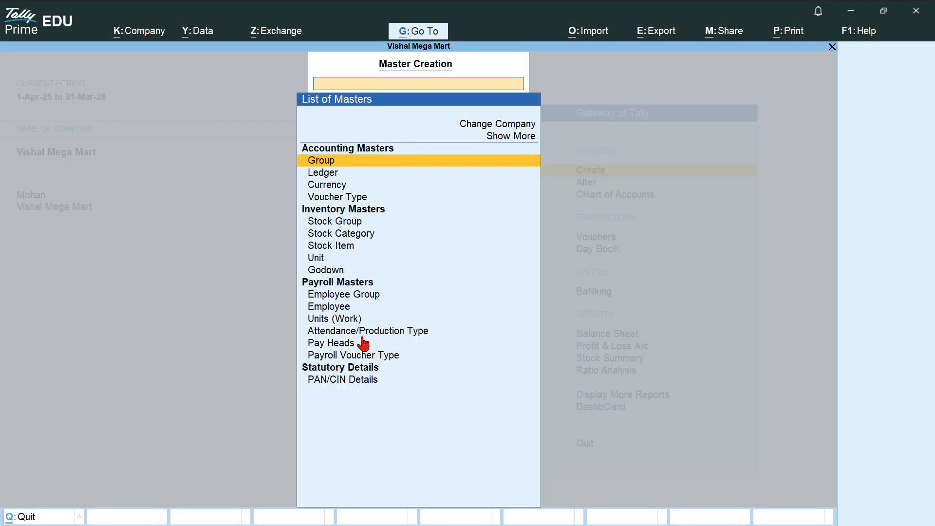
key(Down)
key(Down)
key(Down)
key(Down)
key(Down)
key(Down)
key(Down)
key(Down)
key(Down)
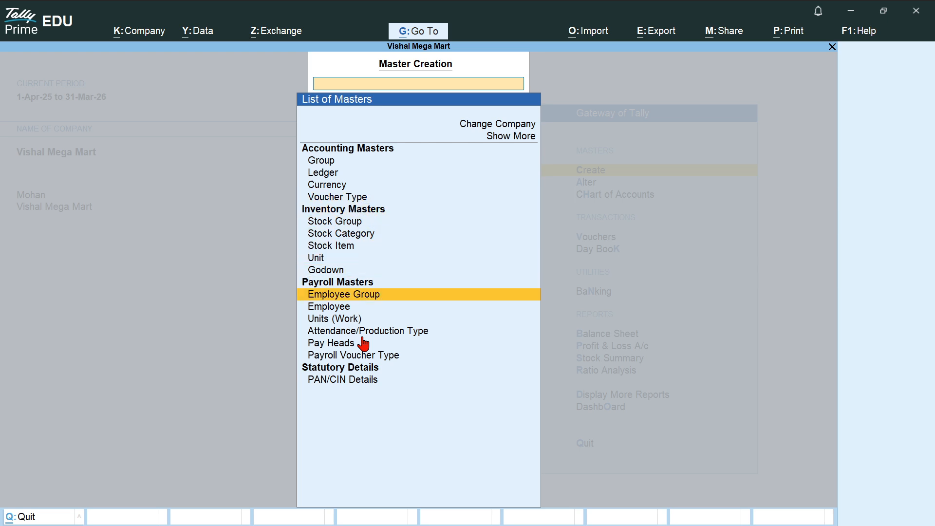
key(Down)
key(Down)
key(Down)
key(Return)
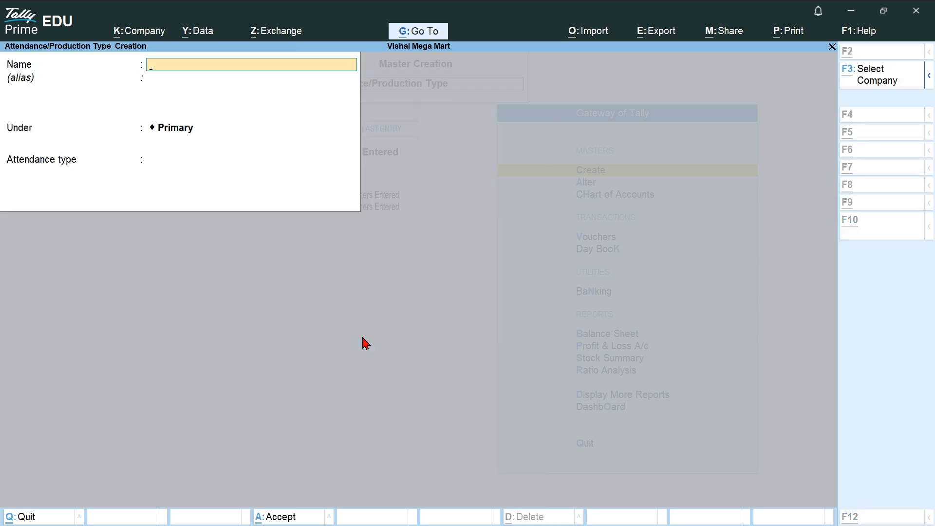
- Check the PDF example and name the new attendance type Absent, leaving the alias blank
key(alt+Tab)
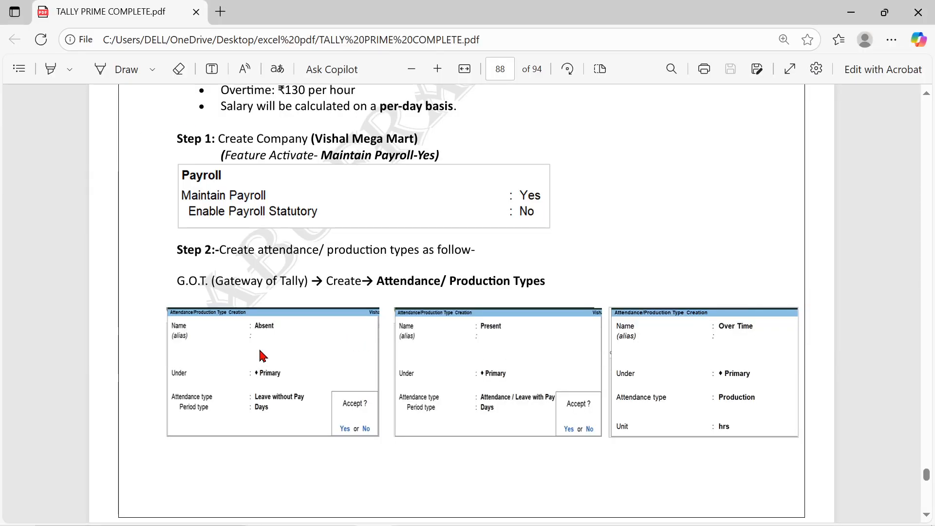
key(alt+Tab)
text(As)
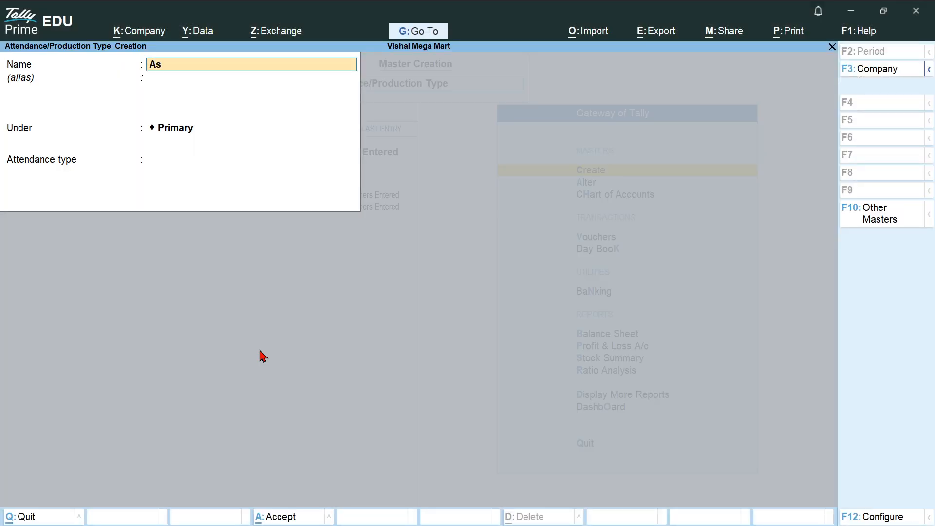
key(BackSpace)
text(bsent)
key(Return)
key(Return)
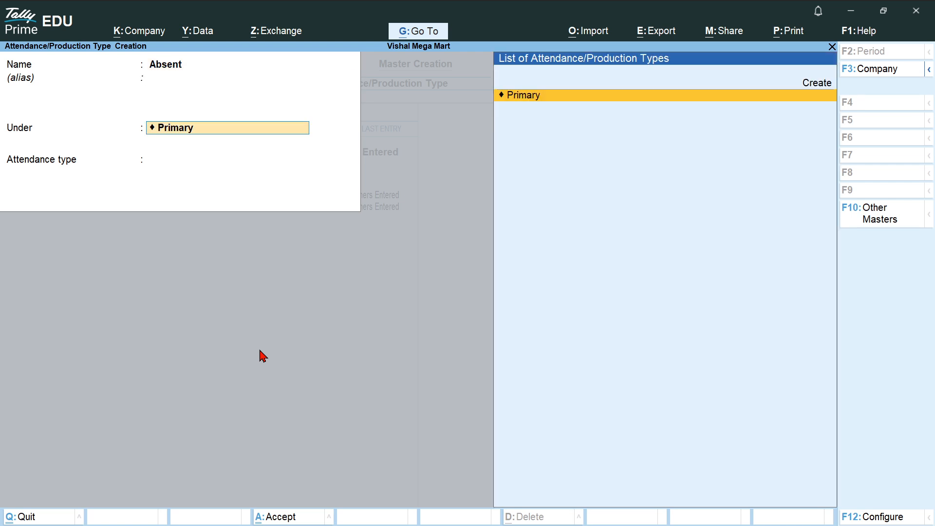
- Place Absent under Primary, set its attendance type to Leave without Pay with period type Days, and save it
key(alt+Tab)
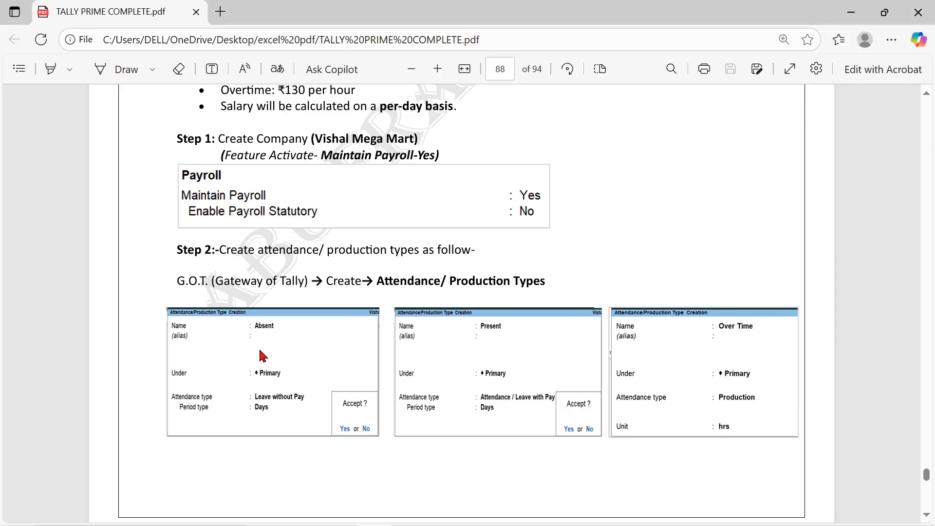
key(alt+Tab)
key(Return)
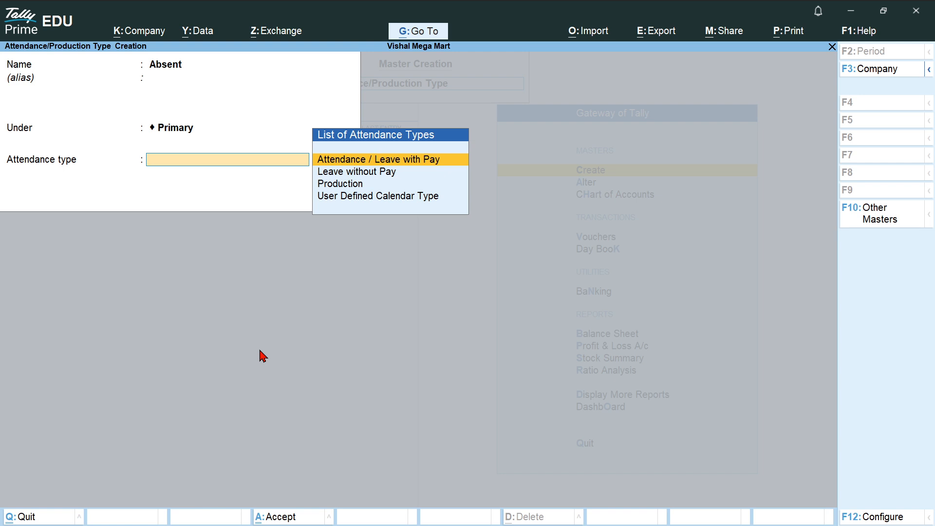
key(Down)
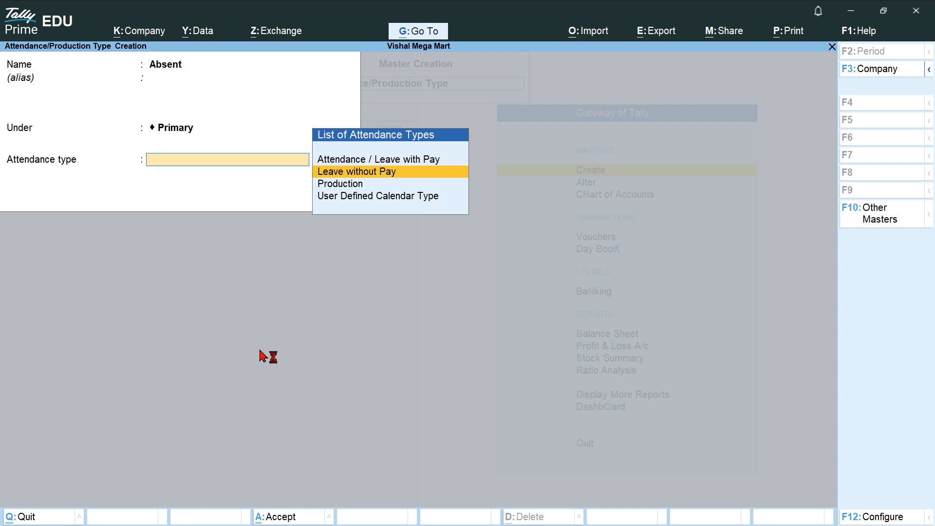
key(Return)
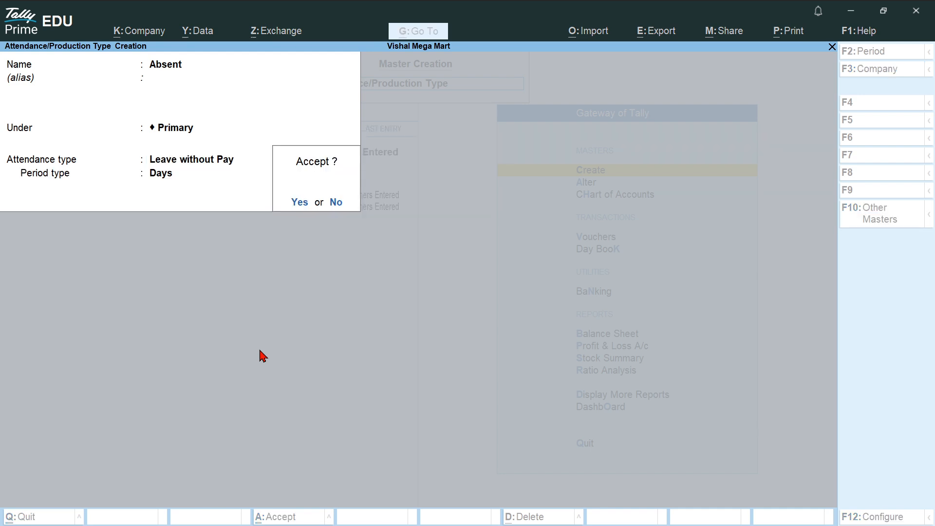
key(Return)
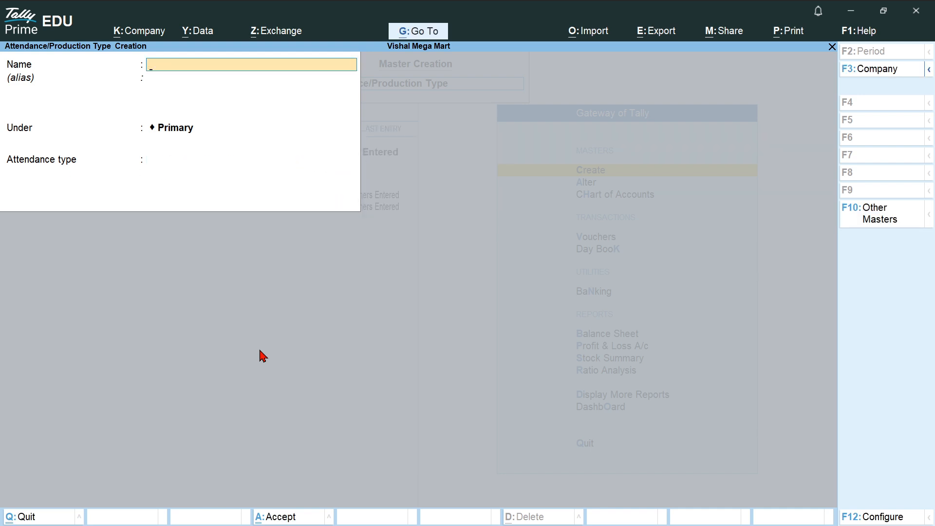
- Create the attendance type Present under Primary as Attendance / Leave with Pay with period type Days, following the PDF example, and save it
key(alt+Tab)
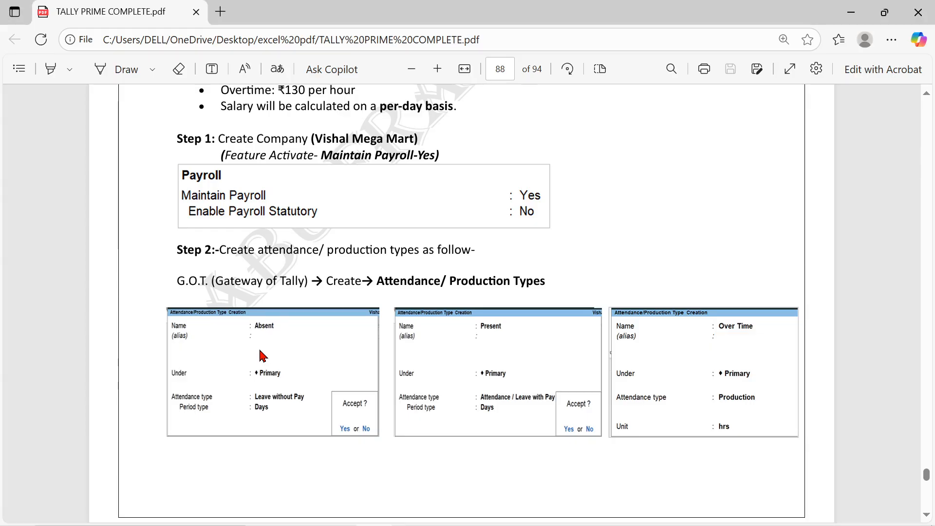
key(alt+Tab)
text(Pre)
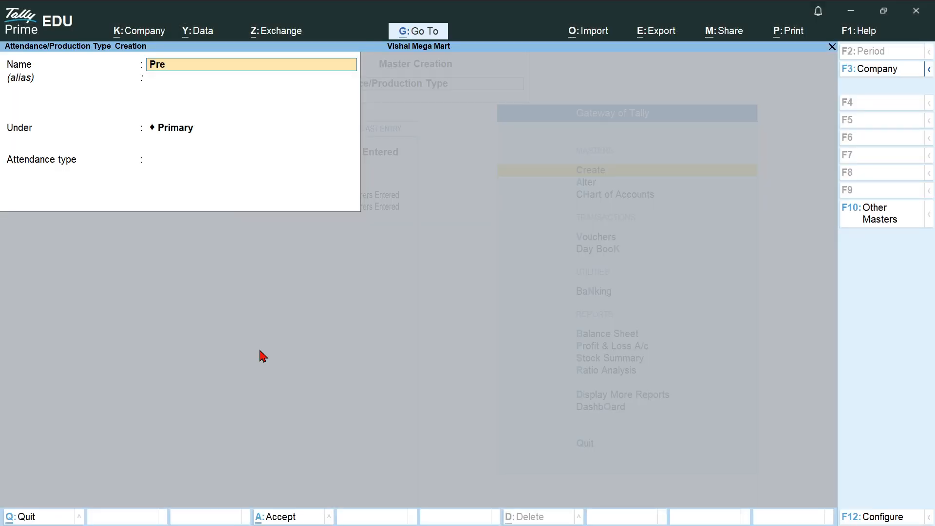
text(sent)
key(Return)
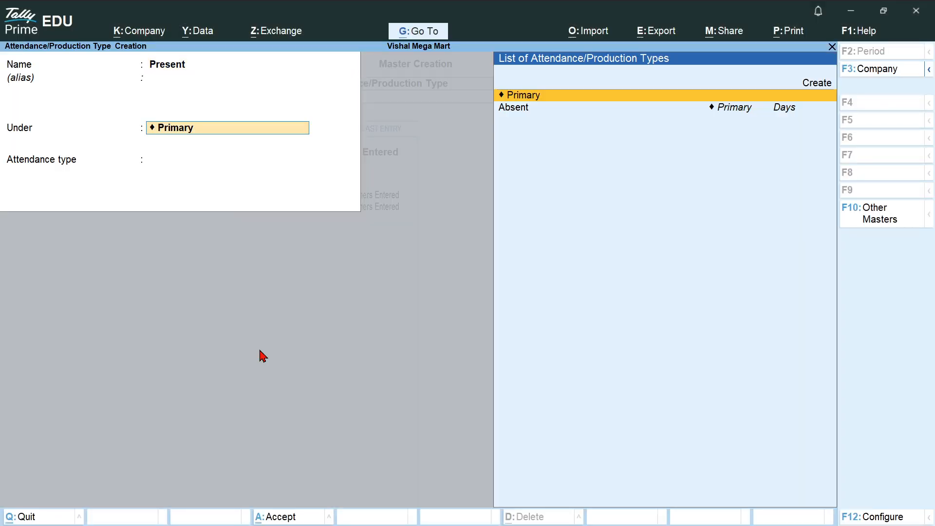
key(Return)
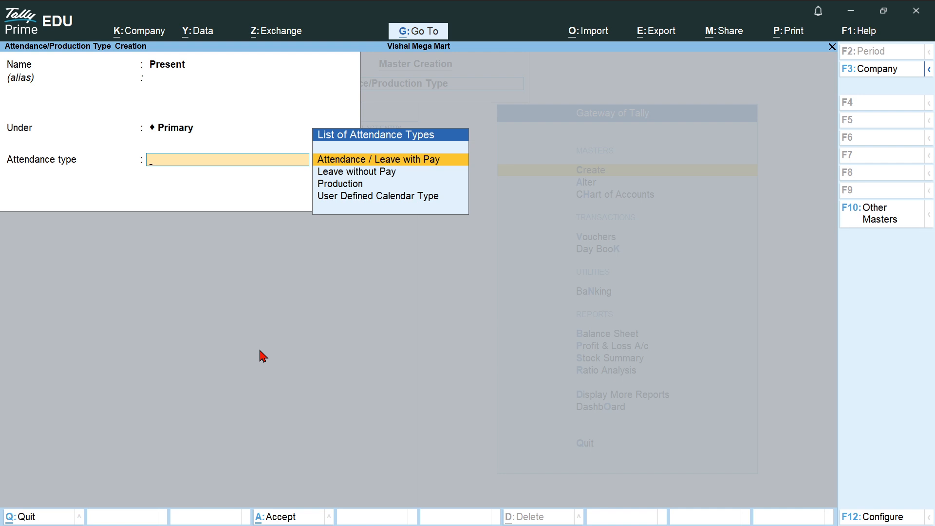
key(Return)
key(Return)
key(Return)
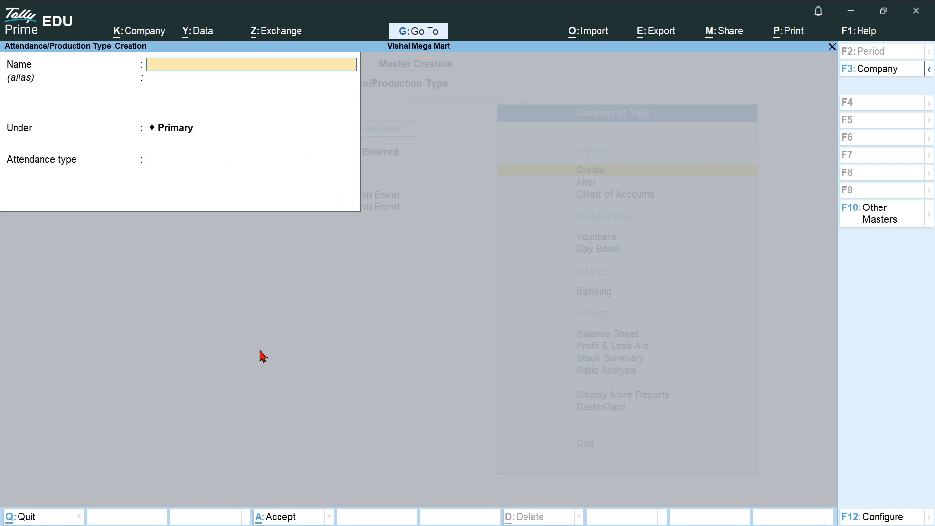
- Check the PDF's third example and enter a new type named Over Time under Primary with attendance type Production
key(alt+Tab)
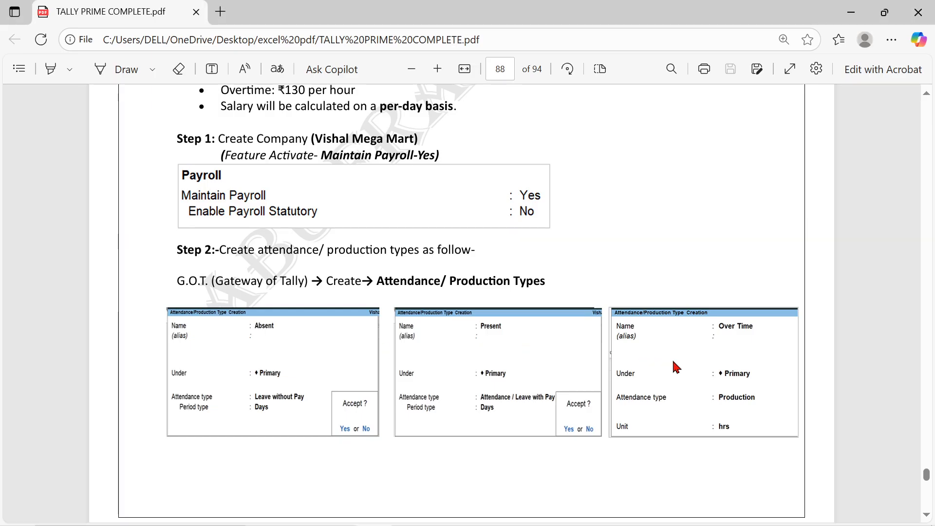
key(alt+Tab)
text(O)
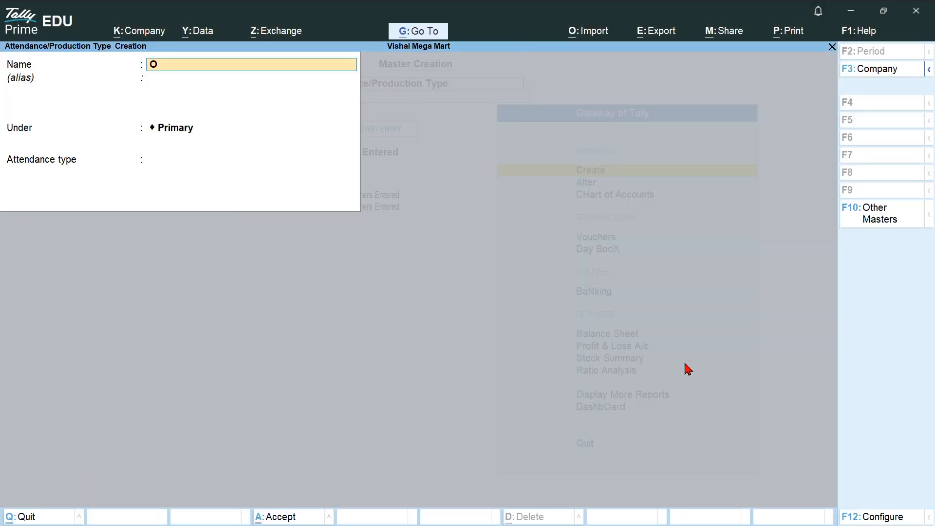
text(ver Time)
key(Return)
key(Return)
key(Return)
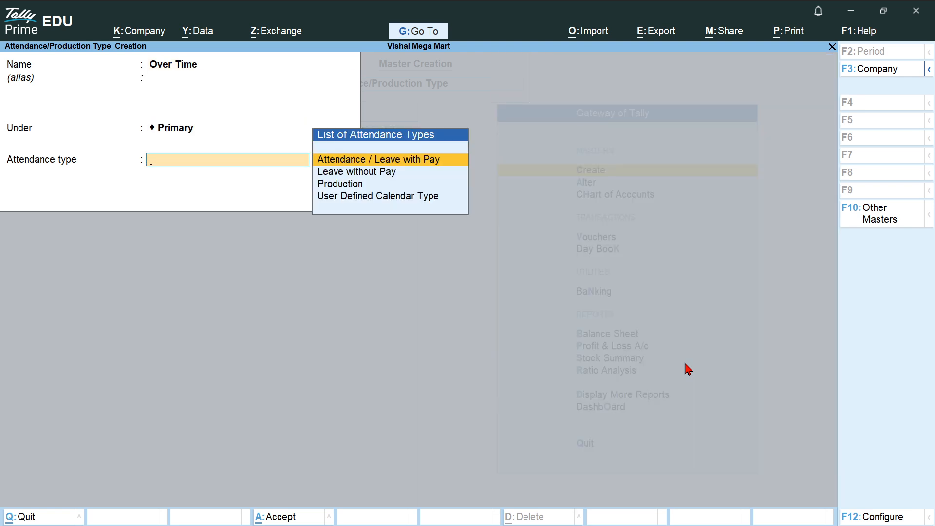
key(Down)
key(Down)
key(Return)
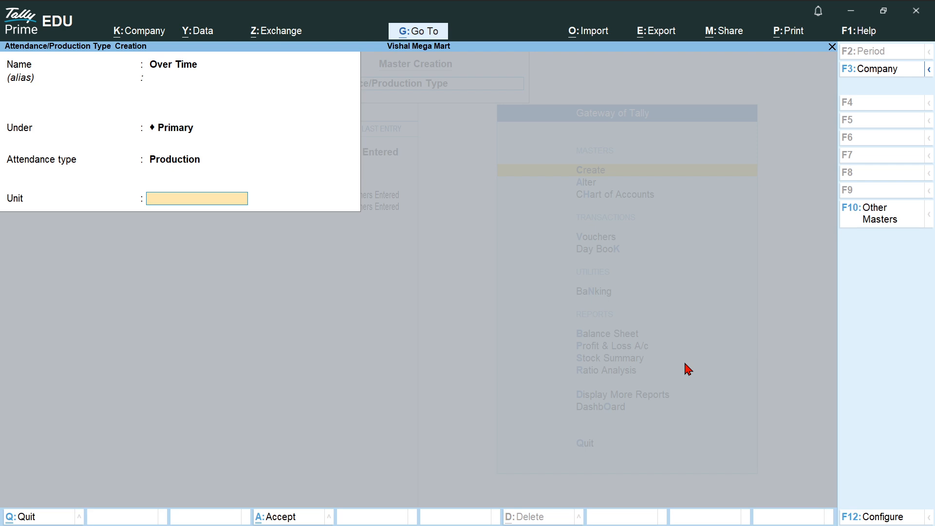
- Create the simple unit hrs with formal name Hours and 0 decimal places for Over Time, and save the attendance type
key(alt+c)
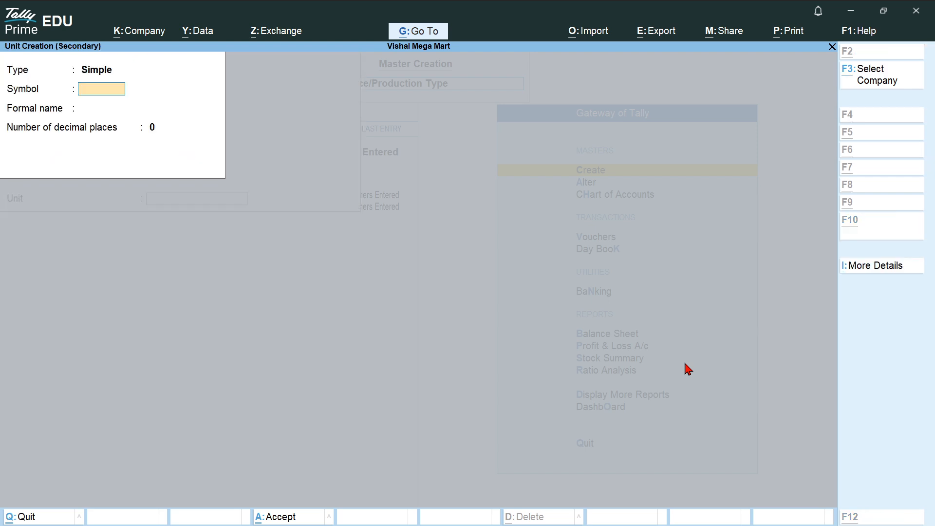
text(hrs)
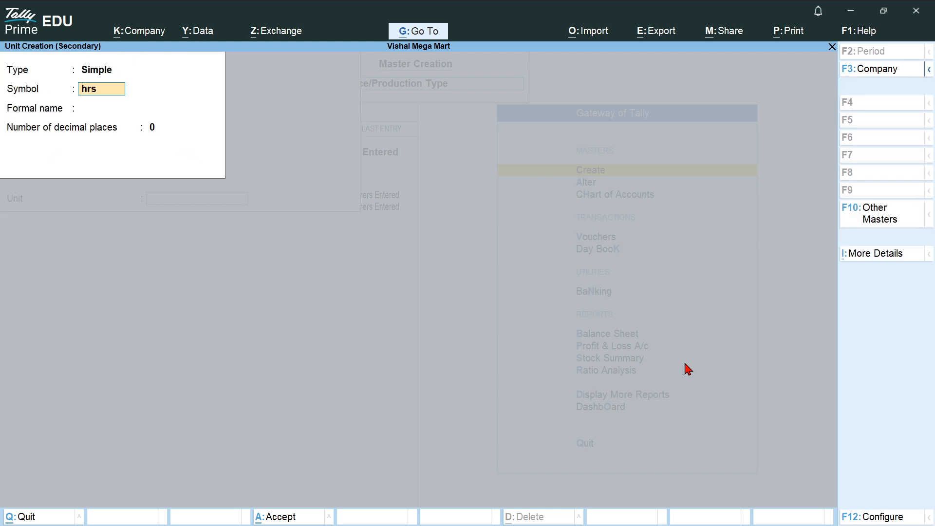
key(Return)
text(Hours)
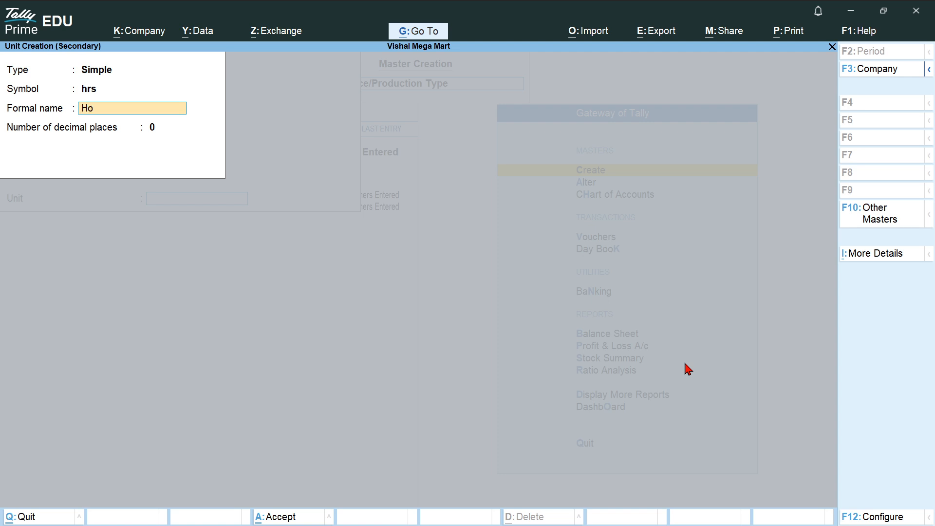
key(Return)
key(Return)
key(Return)
key(Return)
key(Return)
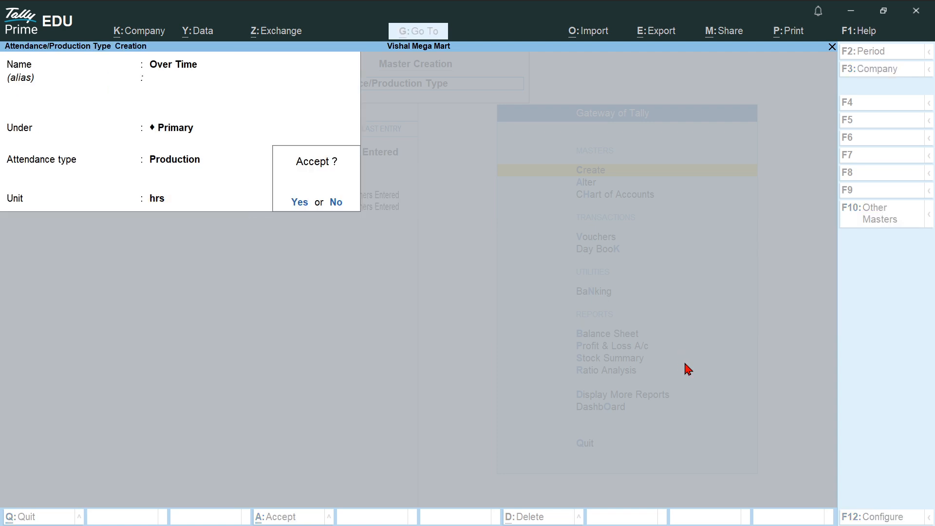
key(Return)
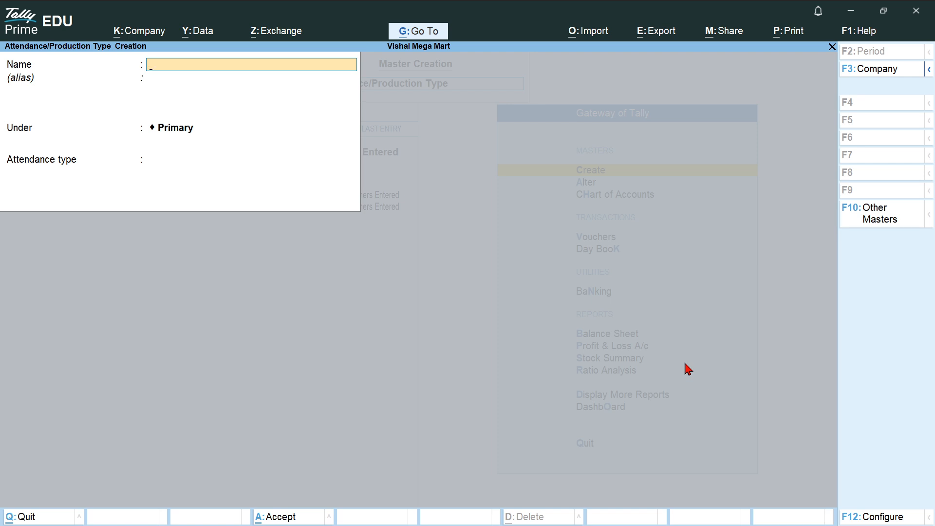
- Leave attendance type creation and go to Step 3 of the PDF for the employee creation instructions
key(Escape)
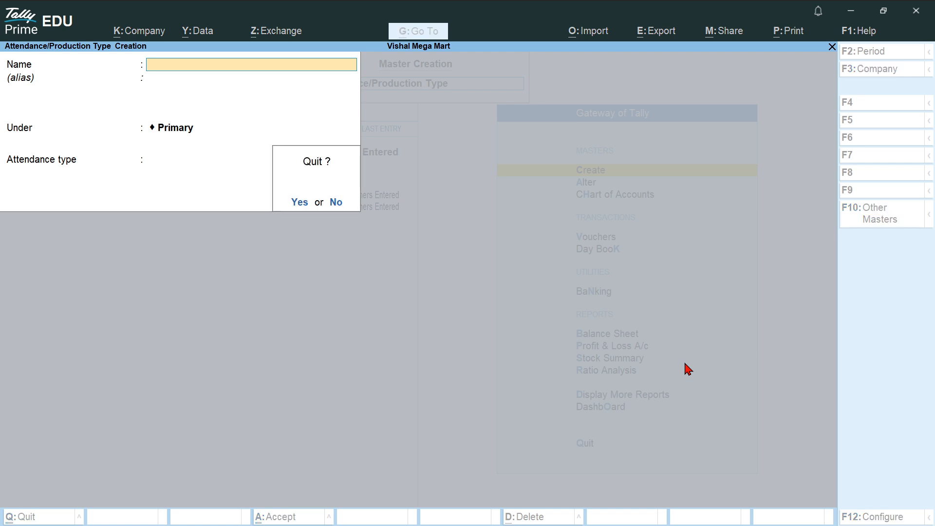
key(y)
key(Escape)
key(alt+Tab)
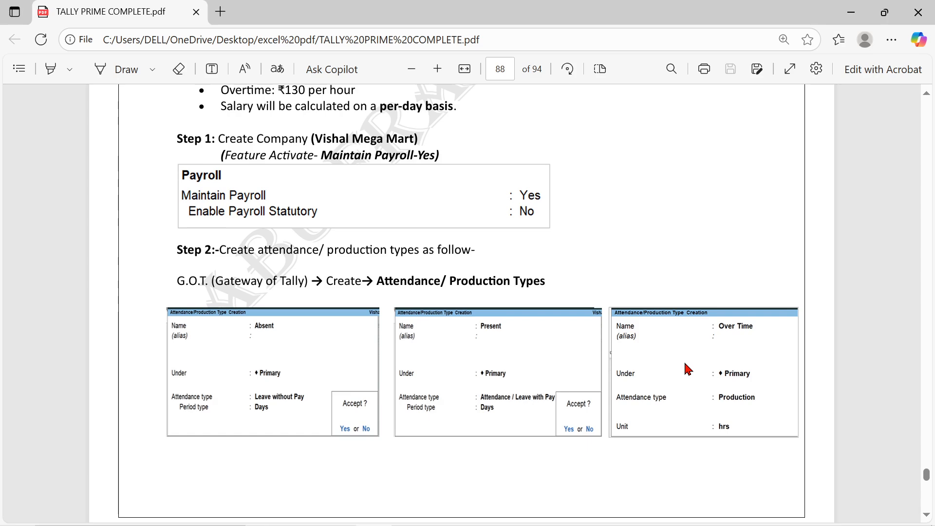
scroll(688, 370, down, 10)
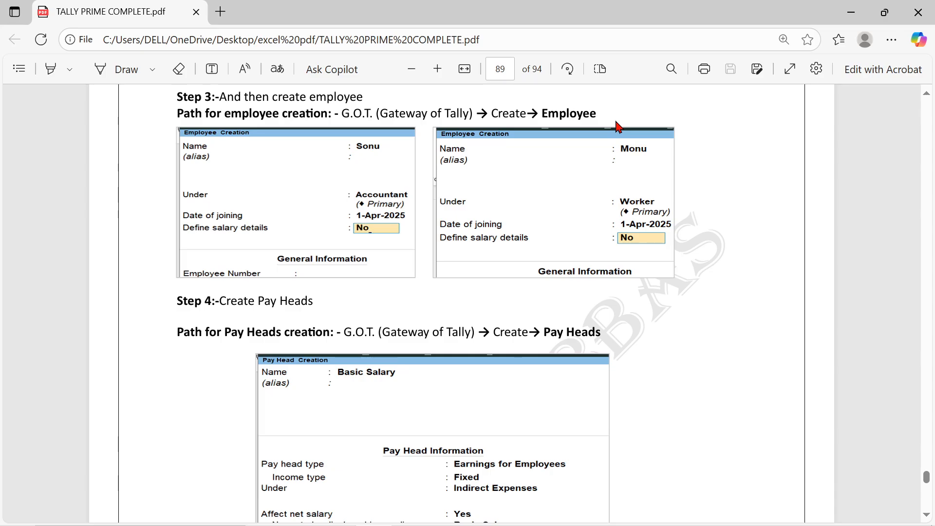
- Start creating an Employee master in TallyPrime and enter the first employee's name from the PDF example, leaving the alias blank
key(alt+Tab)
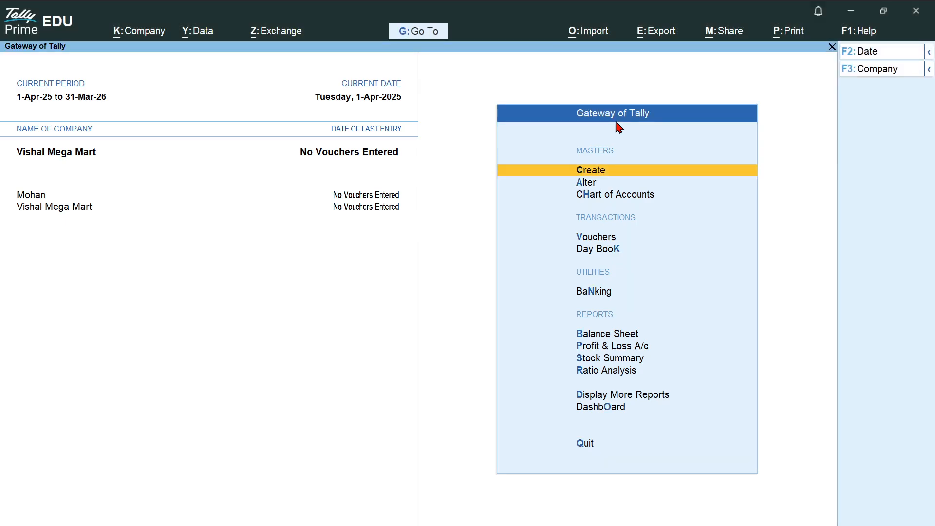
key(Return)
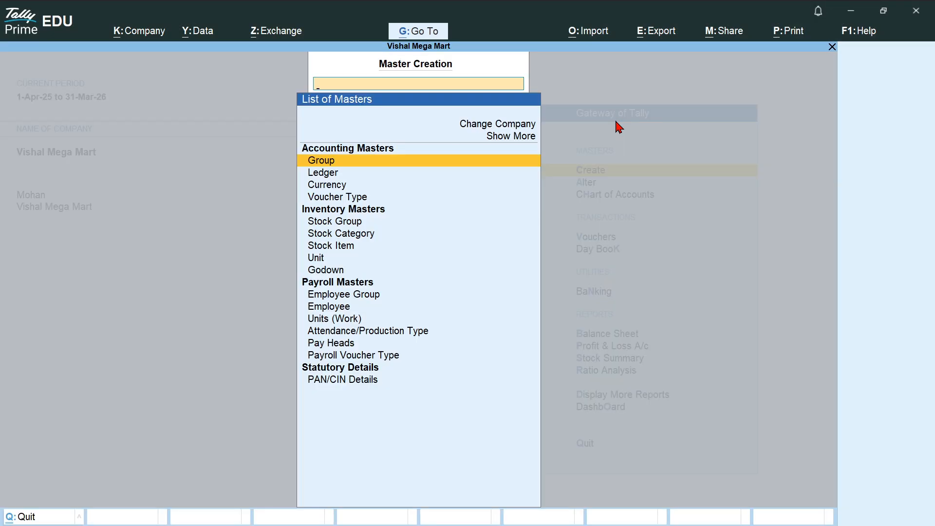
key(Down)
key(Down)
key(Down)
key(Down)
key(Down)
key(Down)
key(Down)
key(Down)
key(Down)
key(Down)
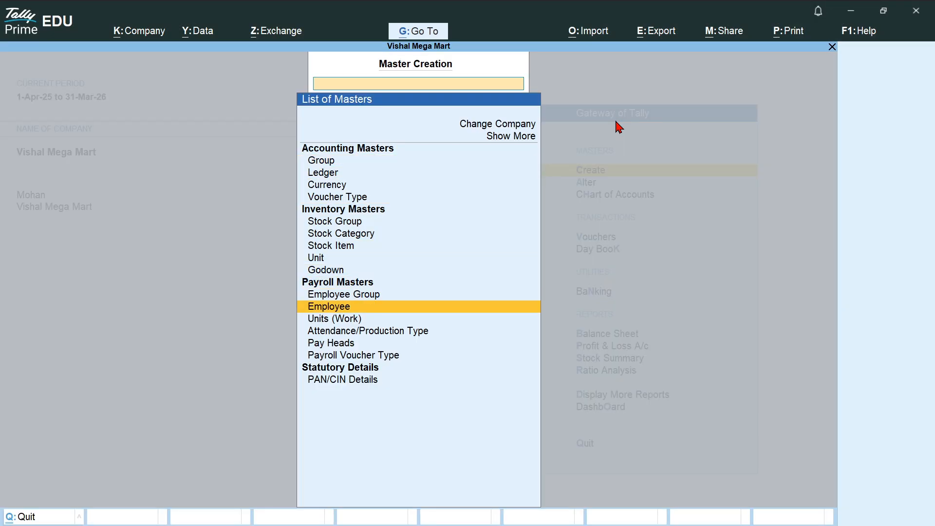
key(Return)
key(alt+Tab)
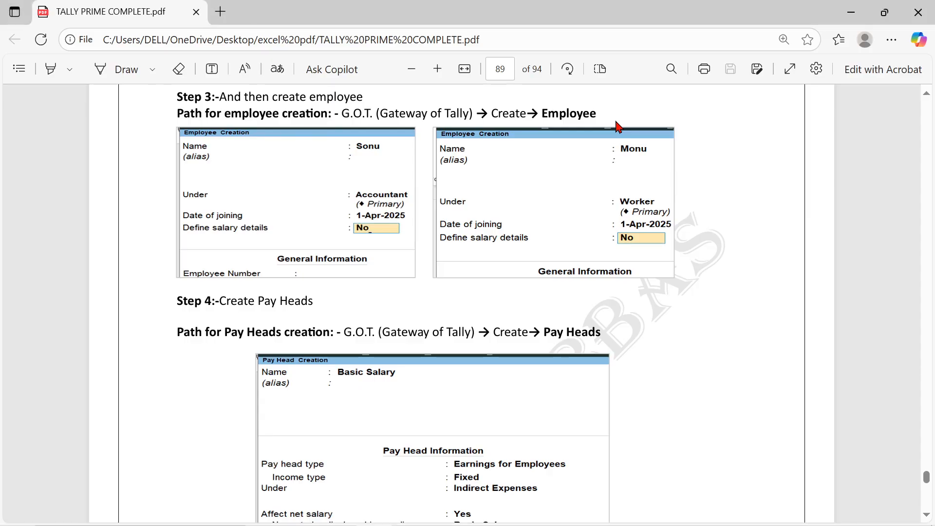
key(alt+Tab)
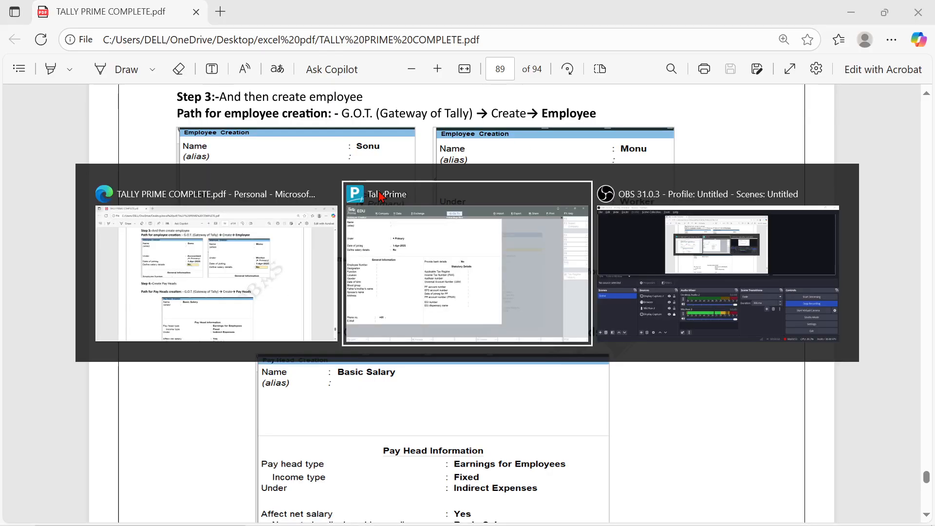
text(Sonu)
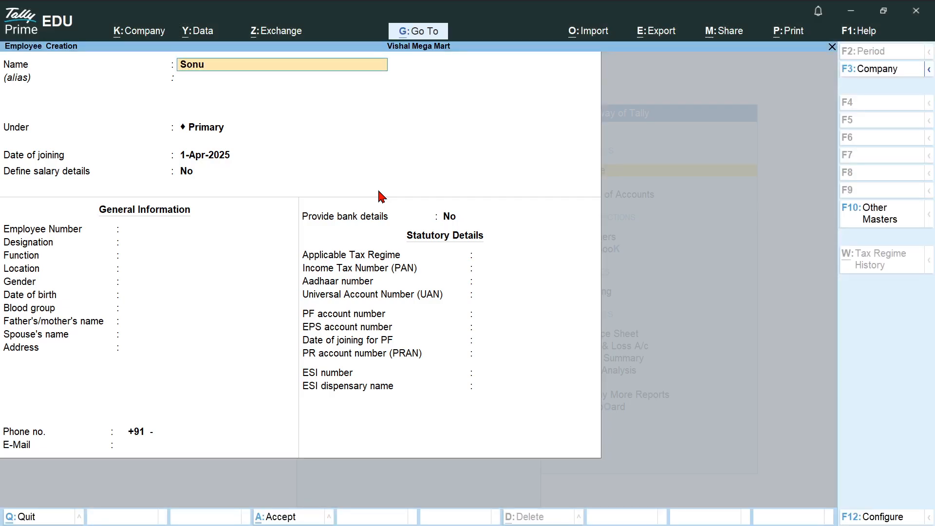
key(Return)
key(Return)
- Create the employee group Accountant under Primary, with Define salary details set to No, and place the employee under it
key(alt+Tab)
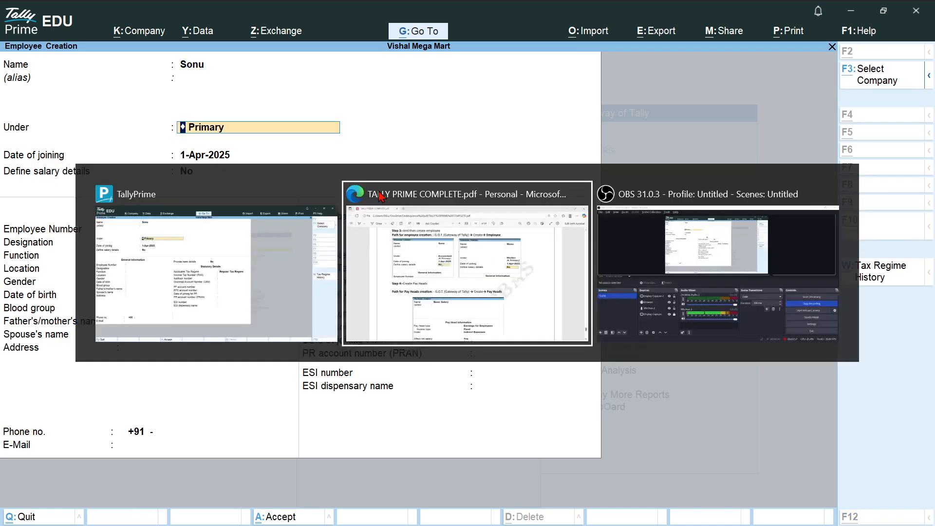
key(alt+Tab)
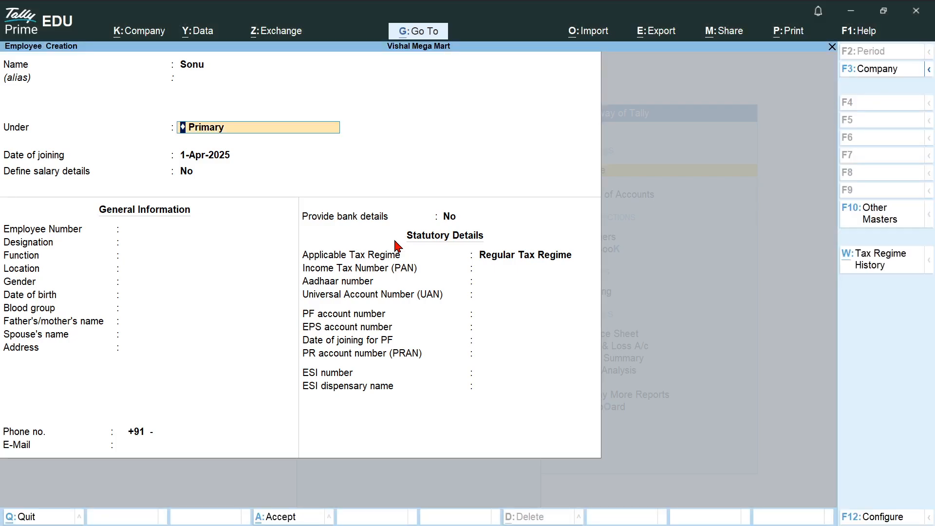
text(A)
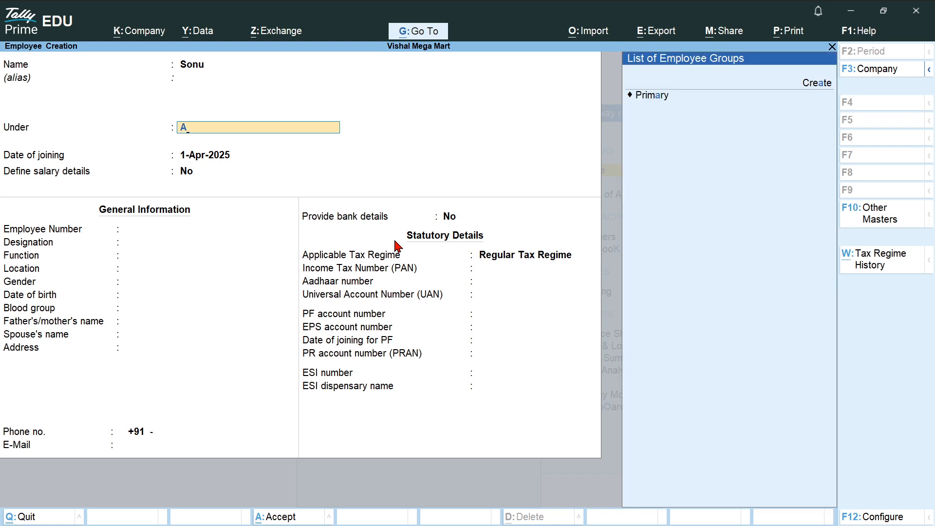
key(alt+c)
text(A)
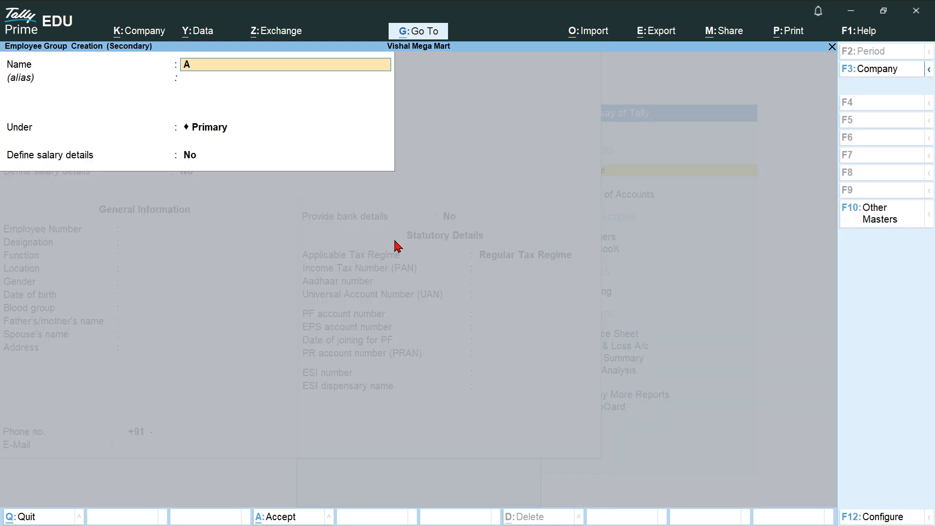
text(ccountant)
key(ctrl+a)
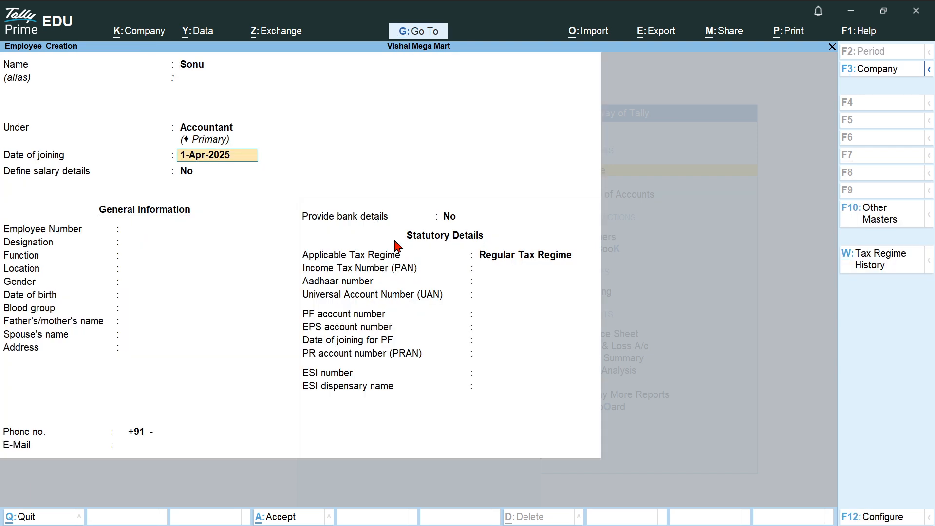
- Check the PDF example and save the employee with date of joining 1-Apr-2025 and Define salary details set to No
key(alt+Tab)
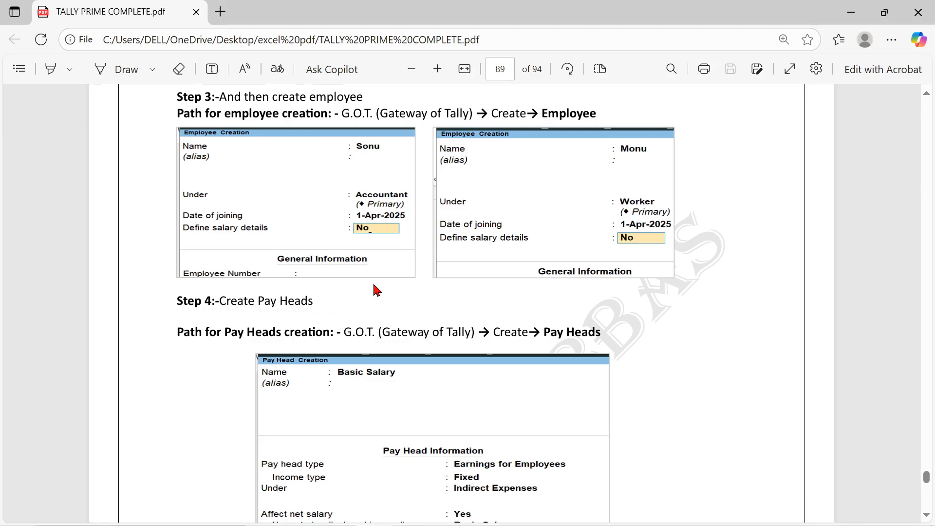
key(alt+Tab)
key(alt+Tab)
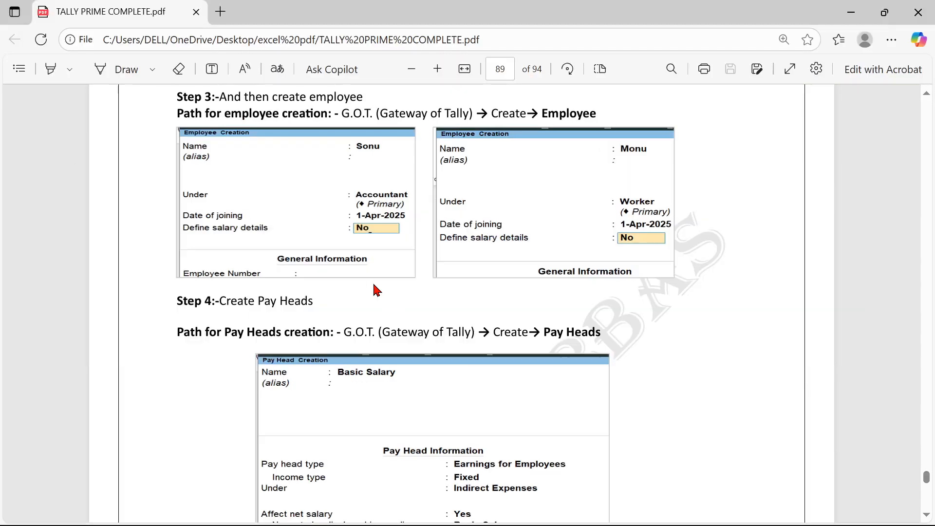
key(alt+Tab)
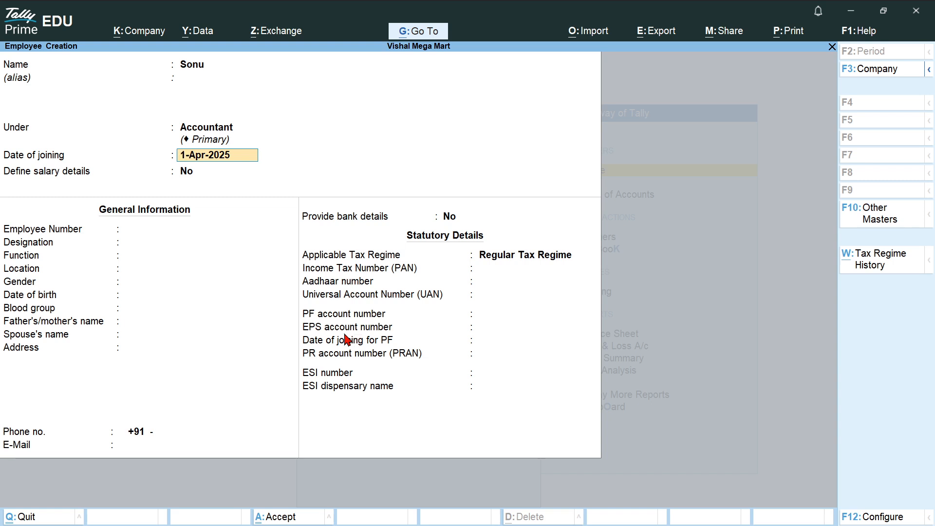
key(ctrl)
key(ctrl+a)
- Start a new Employee master in TallyPrime and enter the second employee's name from the PDF example, leaving the alias blank
key(alt+Tab)
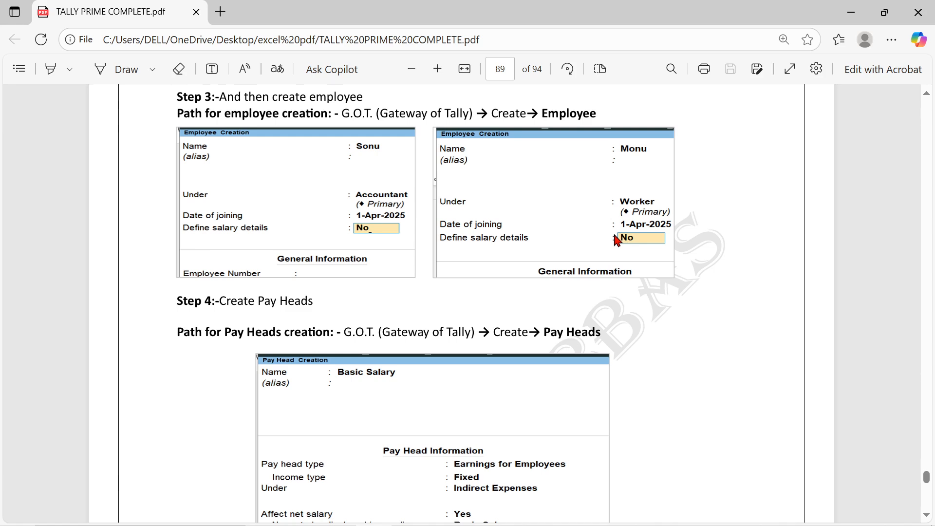
key(alt+Tab)
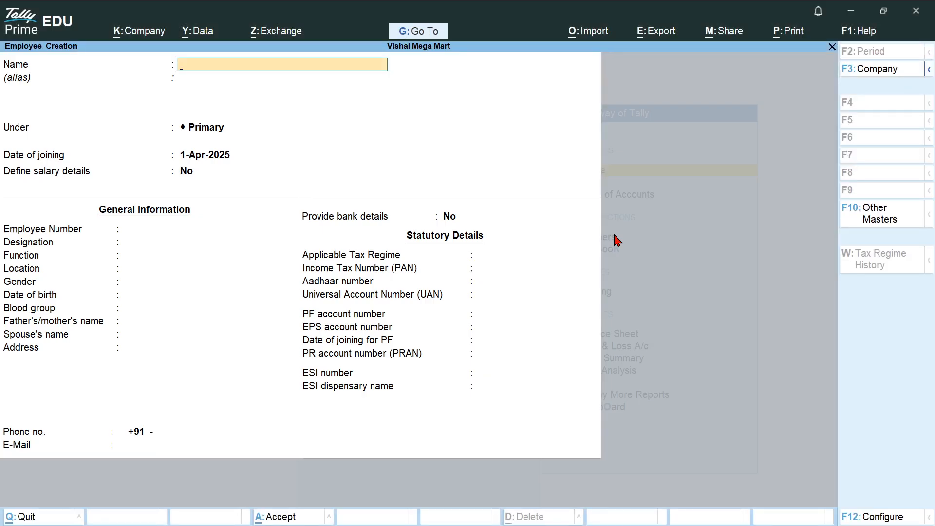
key(Escape)
key(y)
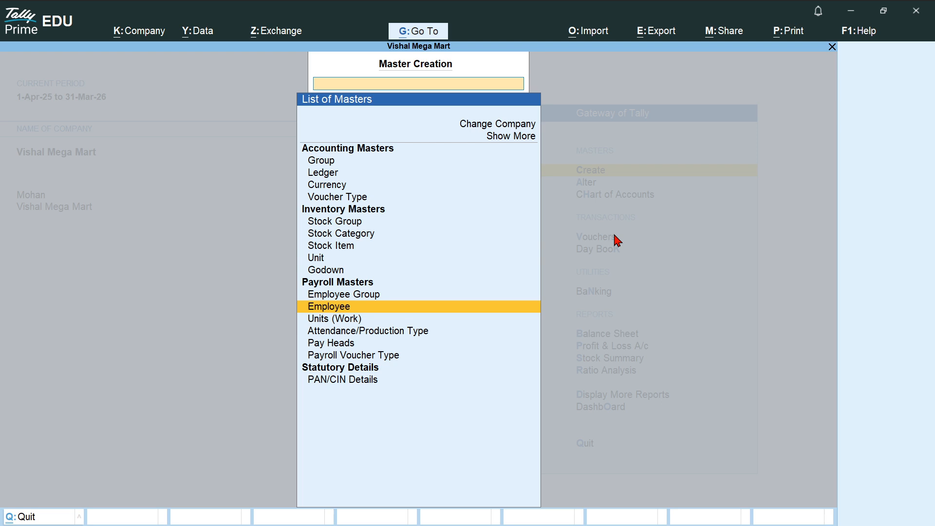
key(Return)
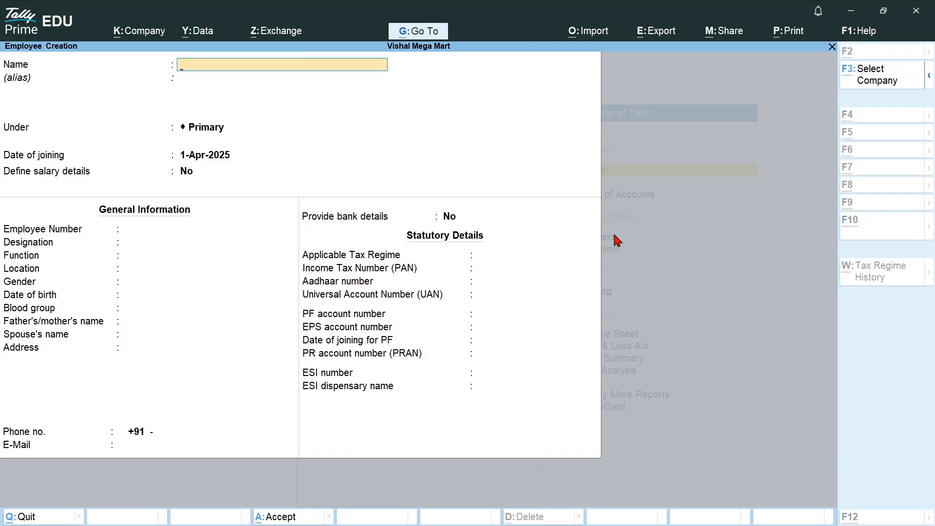
key(alt+Tab)
key(alt+Tab)
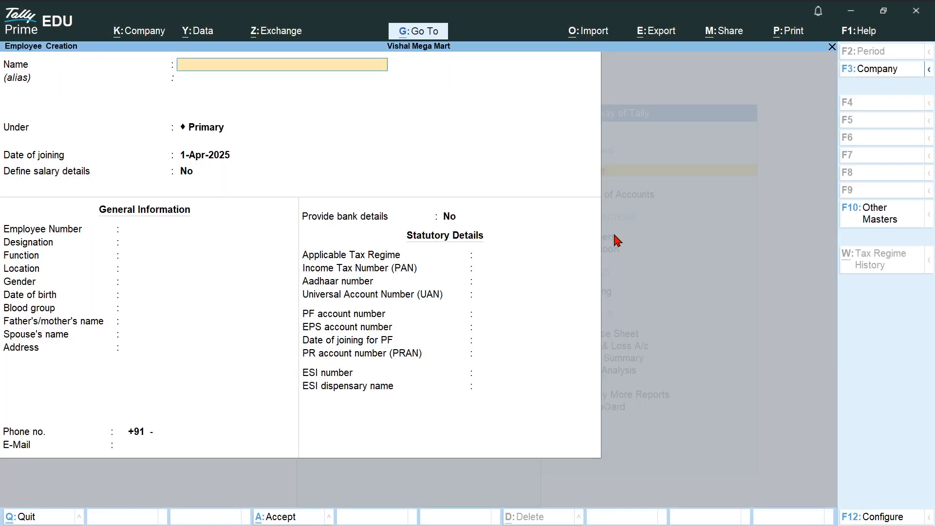
text(Monu)
key(Return)
key(Return)
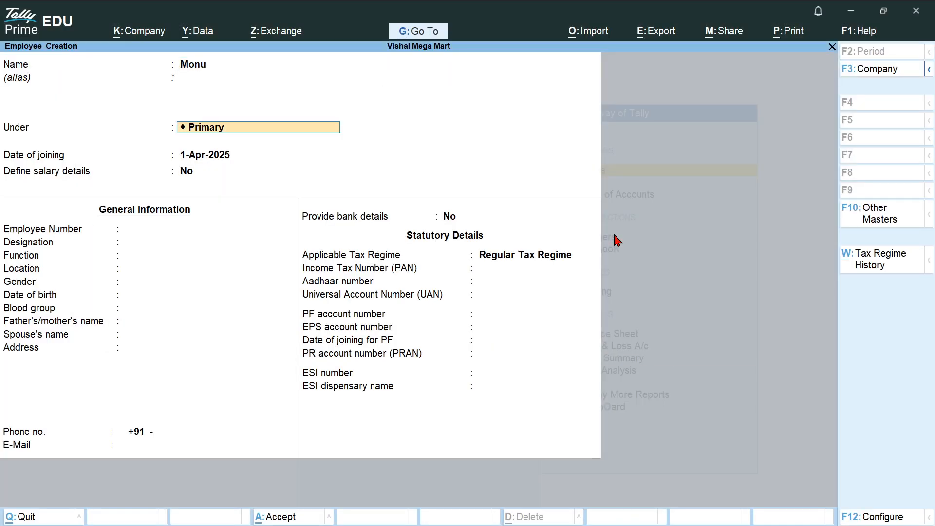
- Create the employee group Worker under Primary, place the employee under it, and save the employee with date of joining 1-Apr-2025
key(alt+c)
key(alt+Tab)
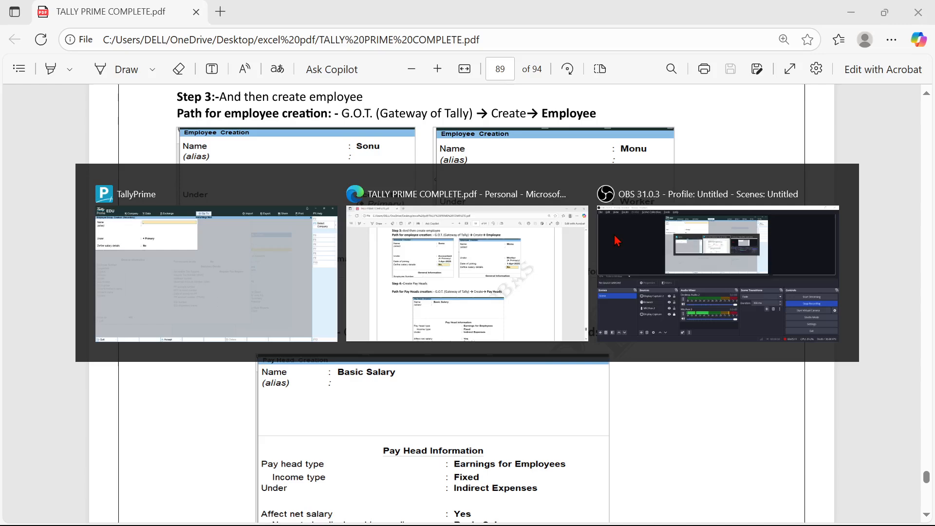
key(alt+Tab)
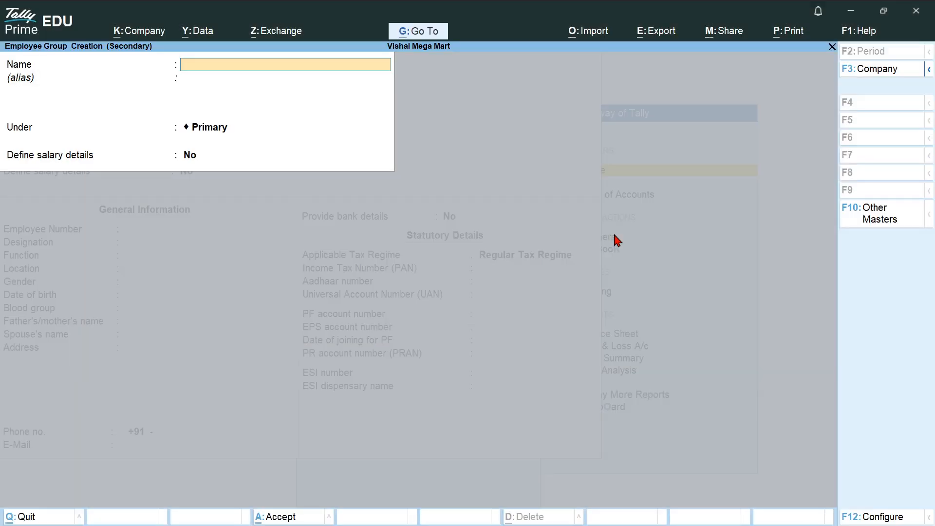
text(Worker)
key(ctrl+a)
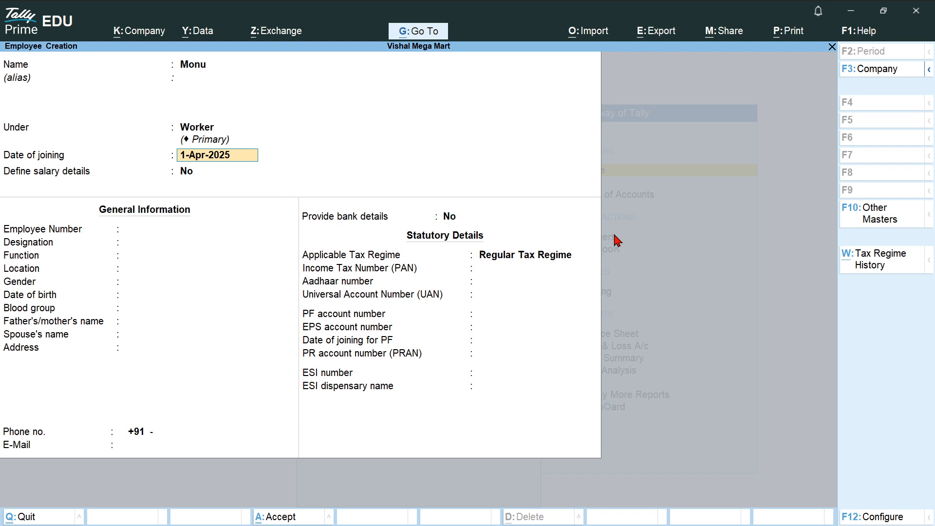
key(ctrl+a)
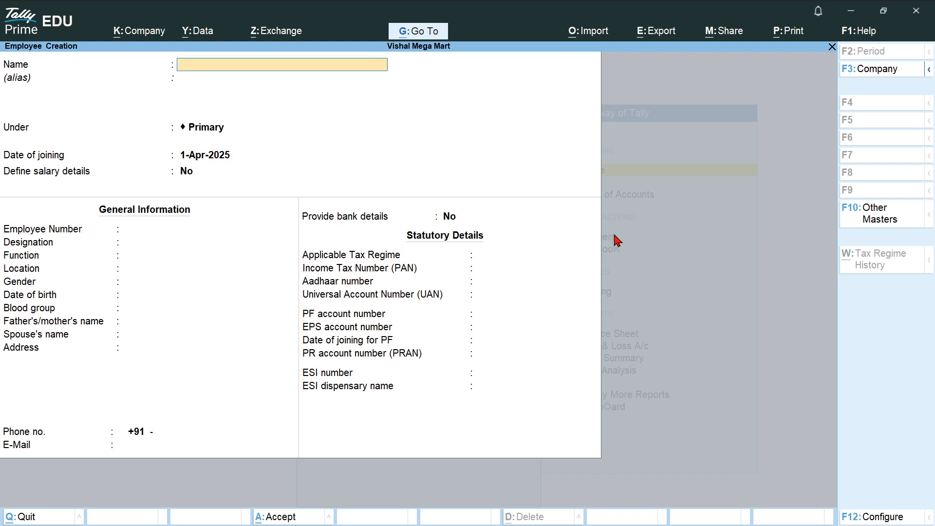
- Leave employee creation and go to Step 4 of the PDF for the pay head creation instructions
key(Escape)
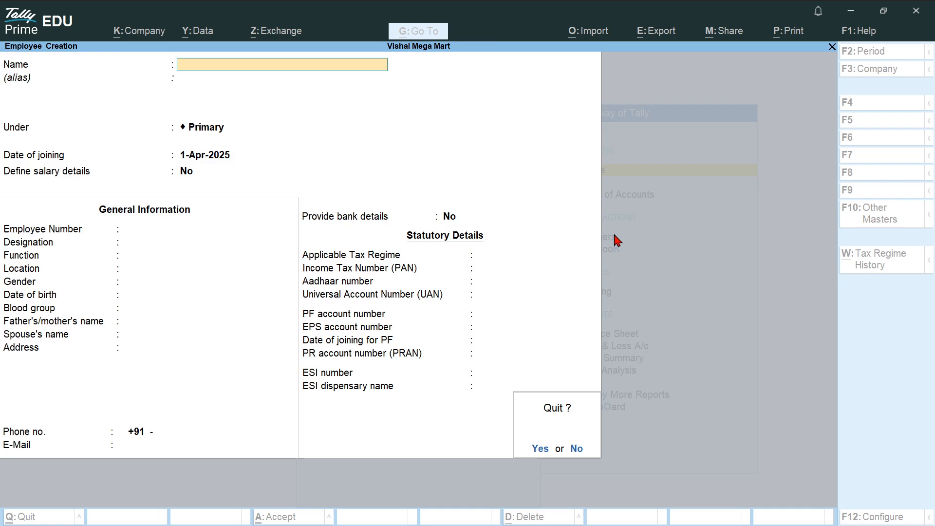
key(Return)
key(Escape)
key(alt+Tab)
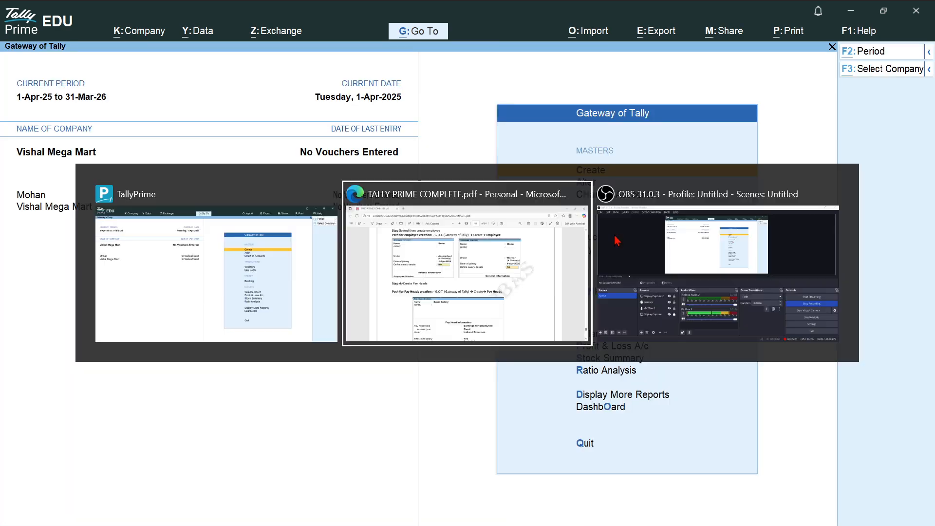
scroll(668, 353, down, 3)
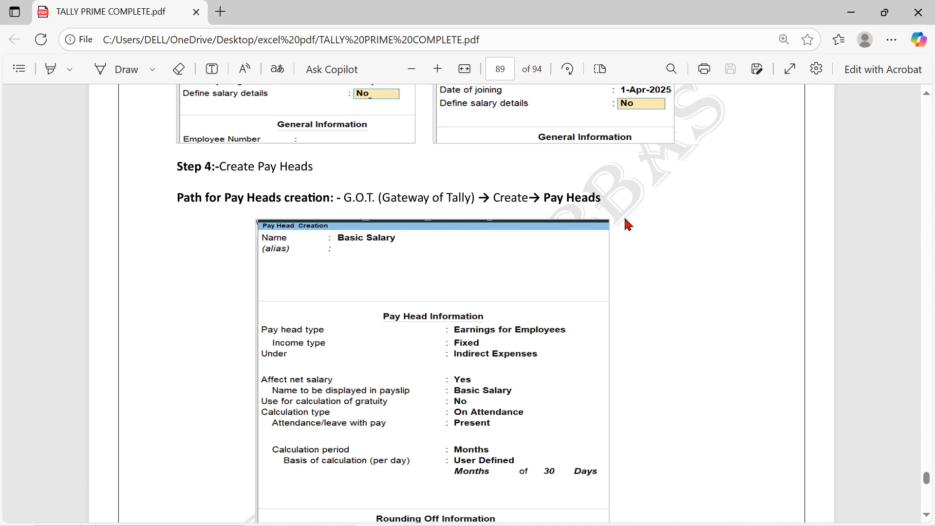
- Start creating a Pay Head master in TallyPrime and name it Basic Salary, leaving the alias blank
key(alt+Tab)
key(Return)
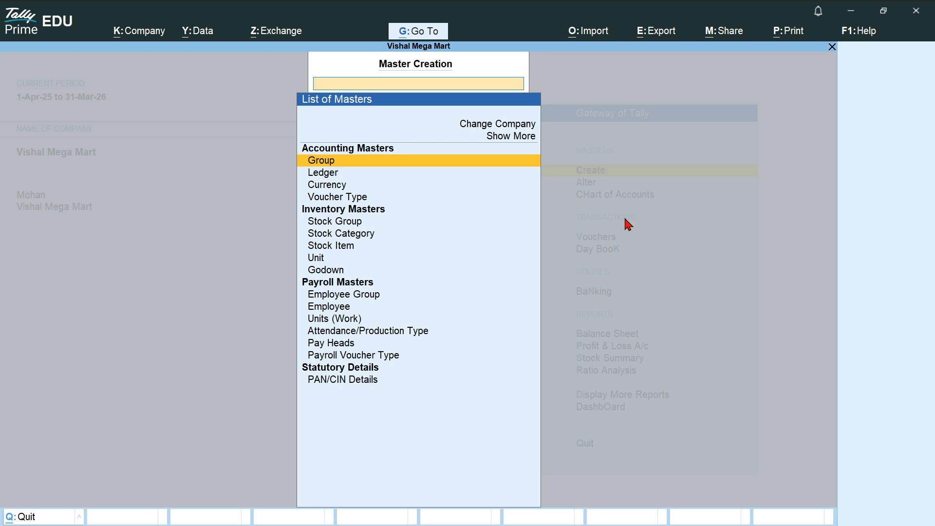
key(Down)
key(Down)
key(Down)
key(Down)
key(Down)
key(Down)
key(Down)
key(Down)
key(Down)
key(Down)
key(Down)
key(Down)
key(Down)
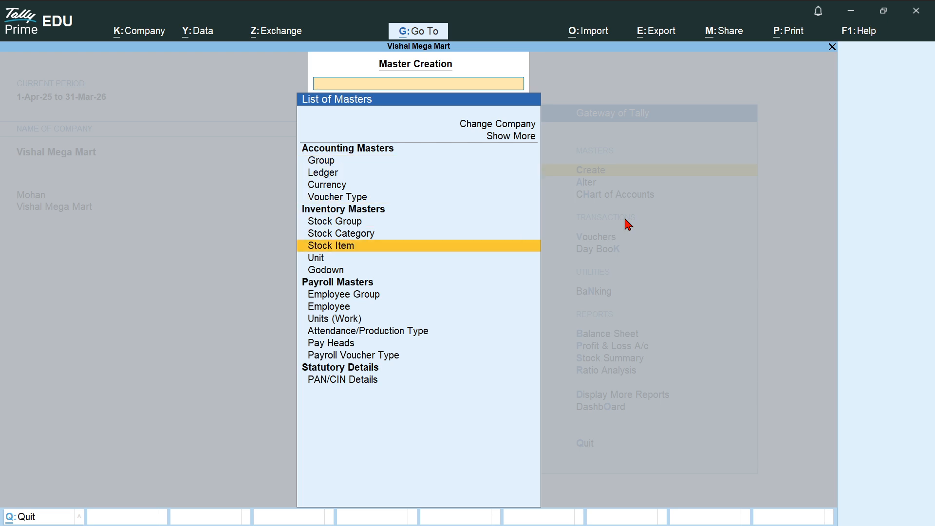
key(Return)
key(alt+Tab)
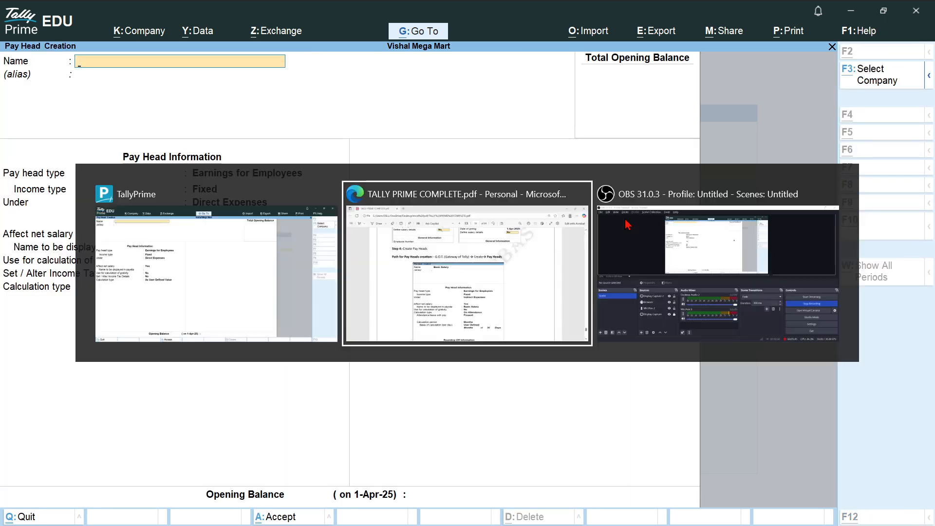
key(alt+Tab)
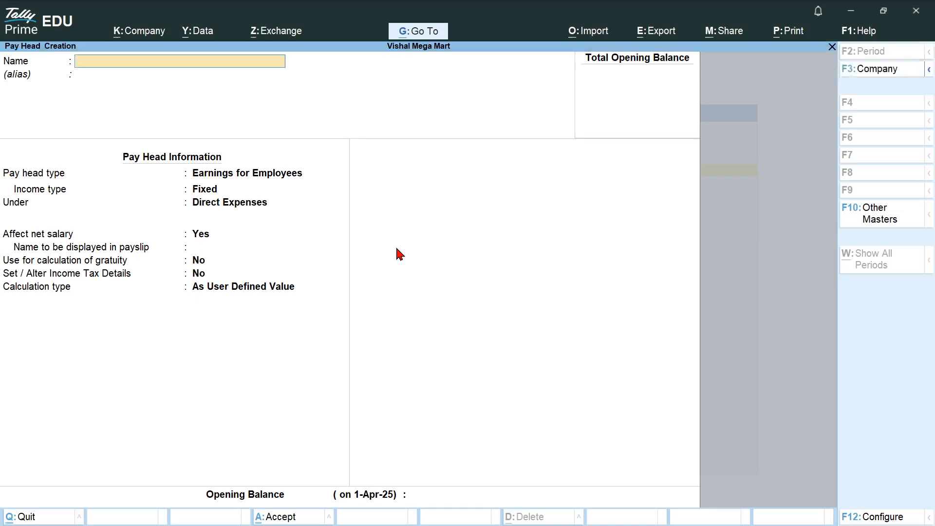
text(Basic Salary)
key(Return)
key(Return)
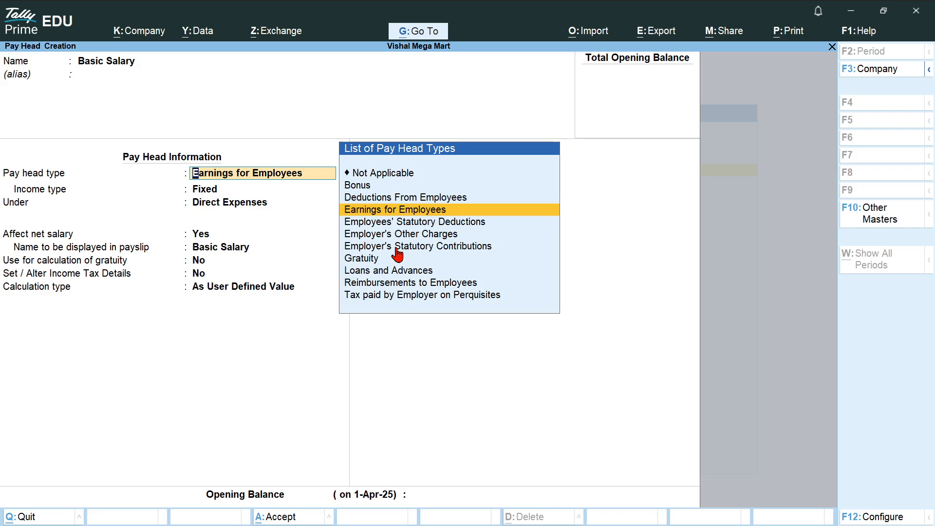
- Following the PDF example, set the pay head type to Earnings for Employees, income type to Fixed, and place it under Indirect Expenses
key(alt+Tab)
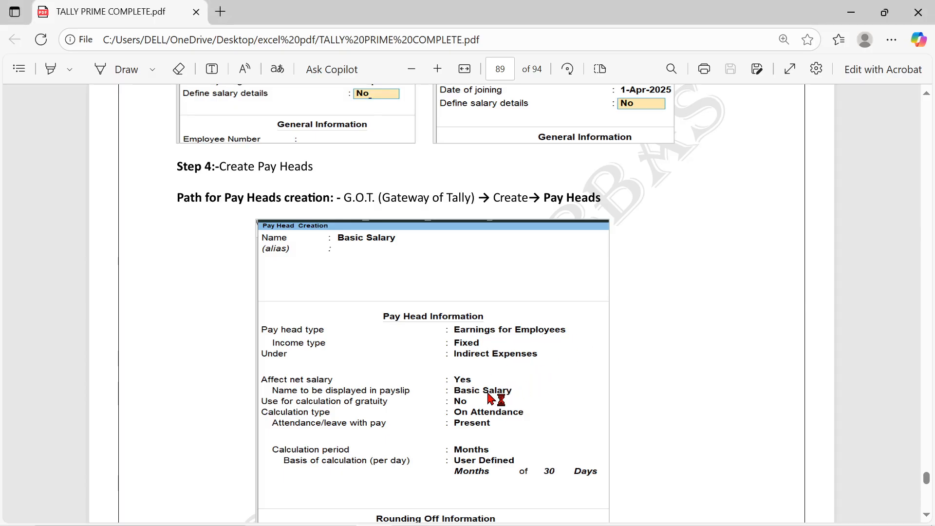
key(alt+Tab)
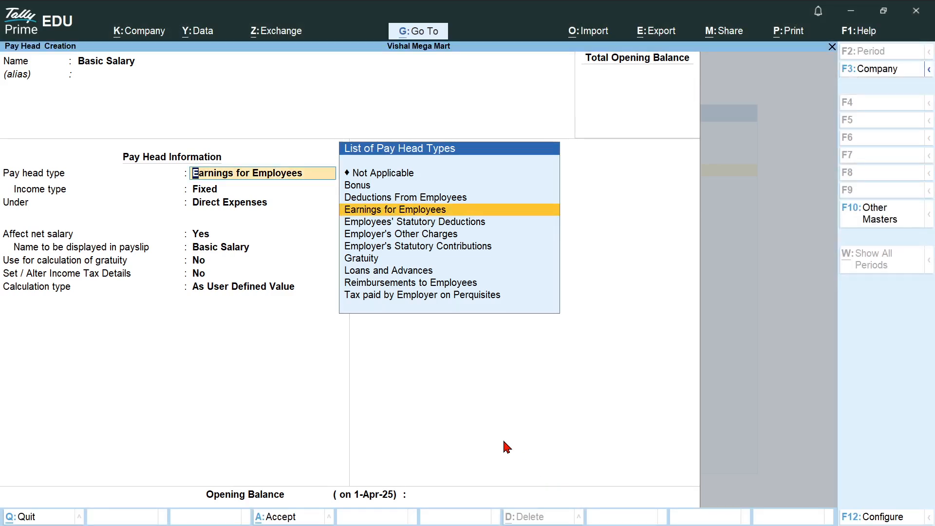
key(Return)
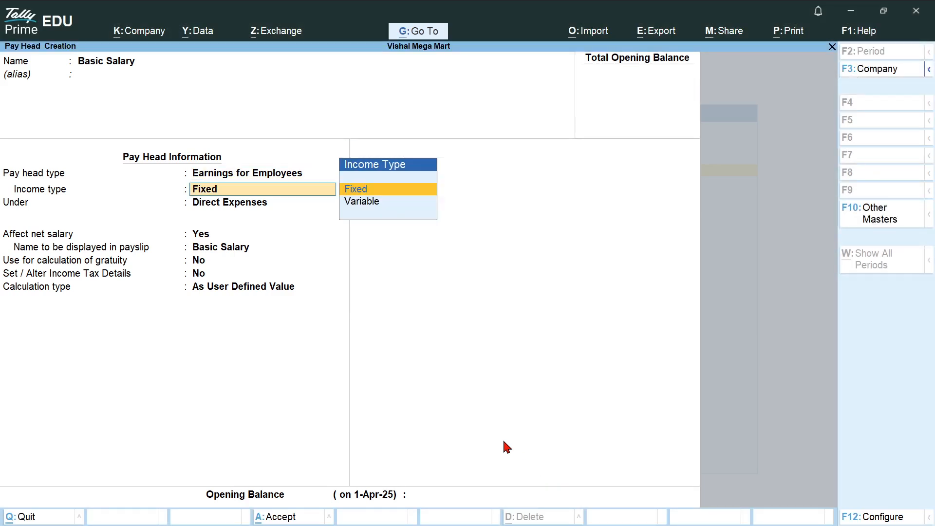
key(Return)
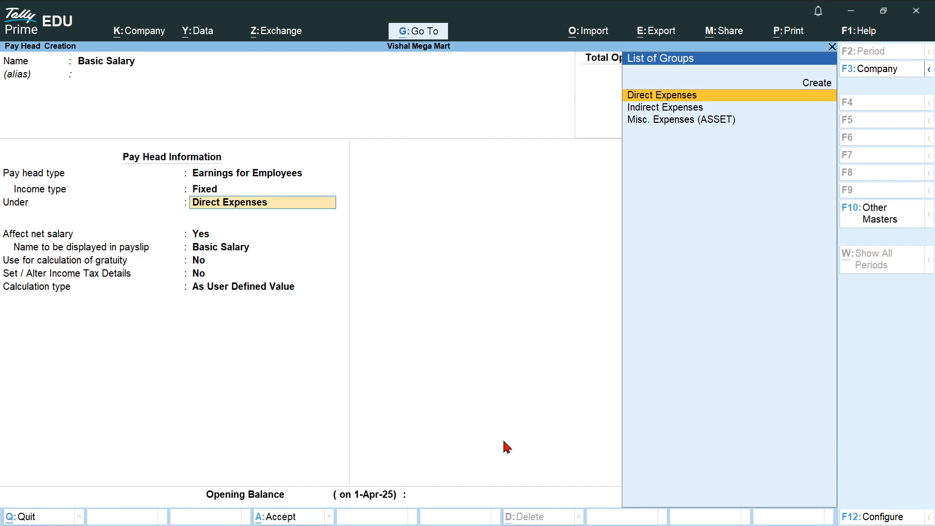
key(Down)
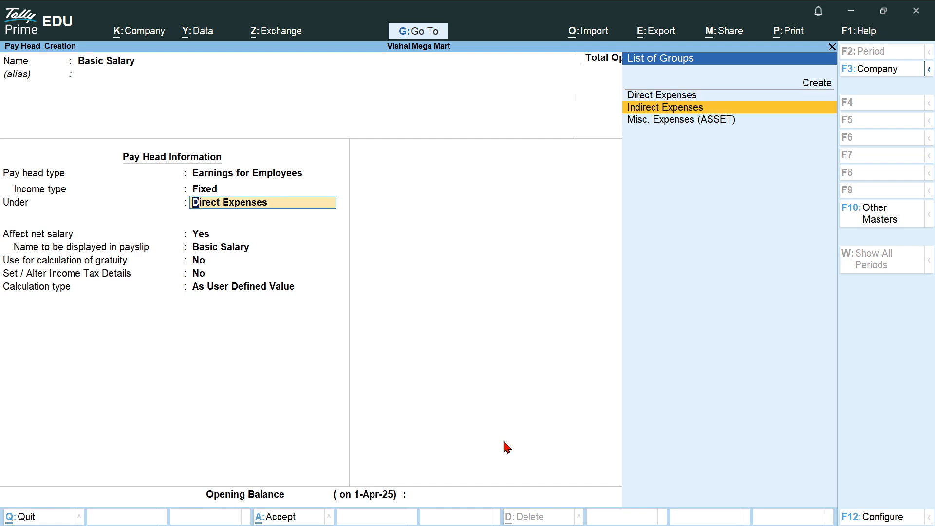
key(Return)
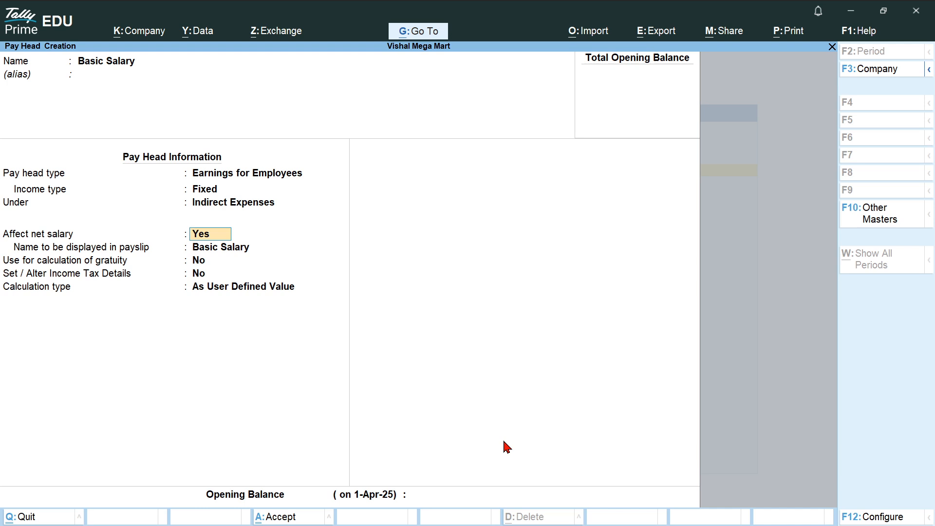
- Accept Affect net salary as Yes, payslip name Basic Salary, and No for both gratuity calculation and income tax details
key(Return)
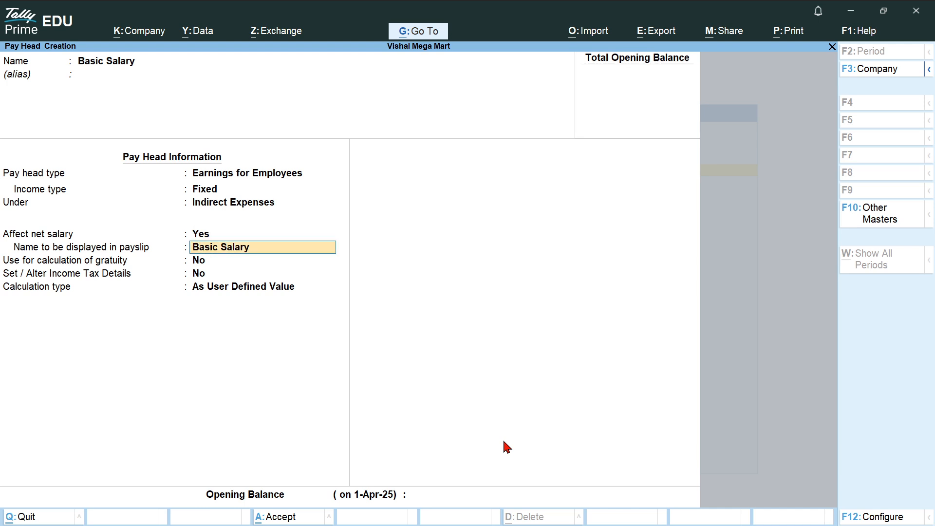
key(Return)
key(Return)
key(Return)
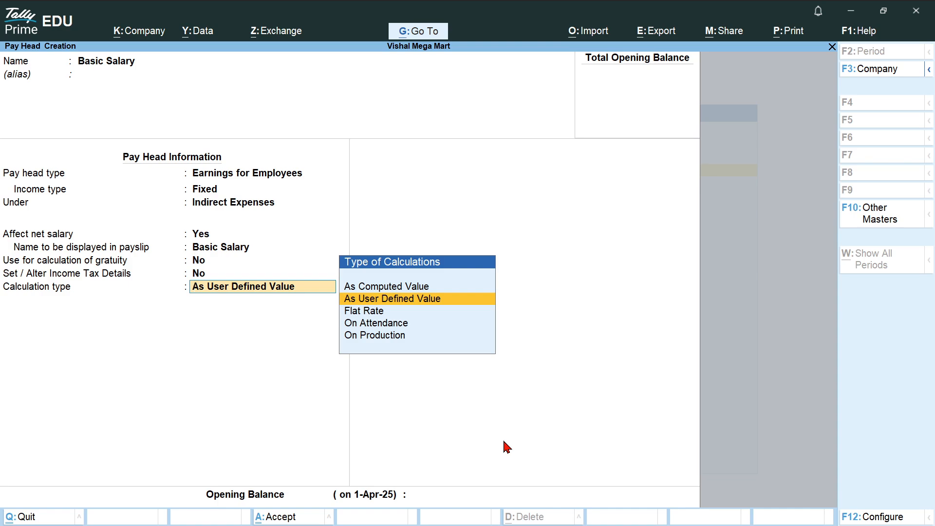
- Check the PDF example and set the calculation type to On Attendance with Present as the attendance/leave with pay
key(alt+Tab)
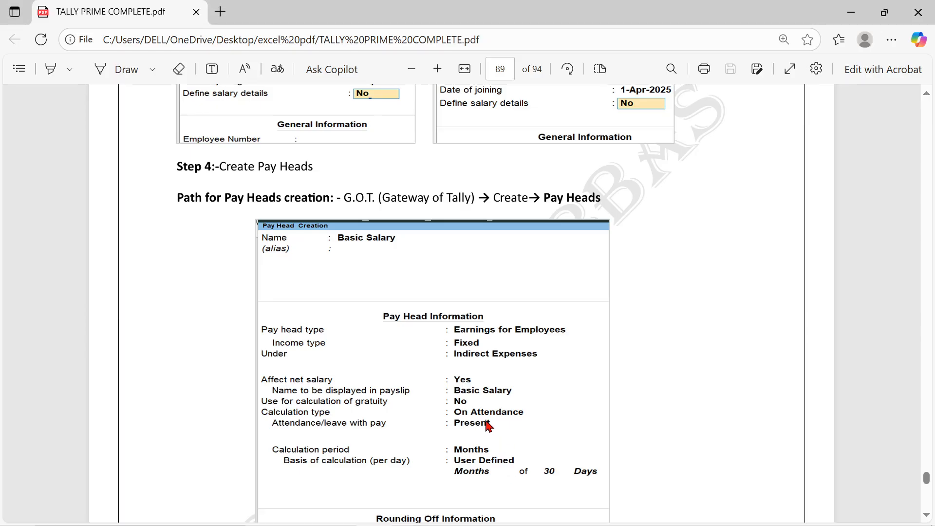
key(alt+Tab)
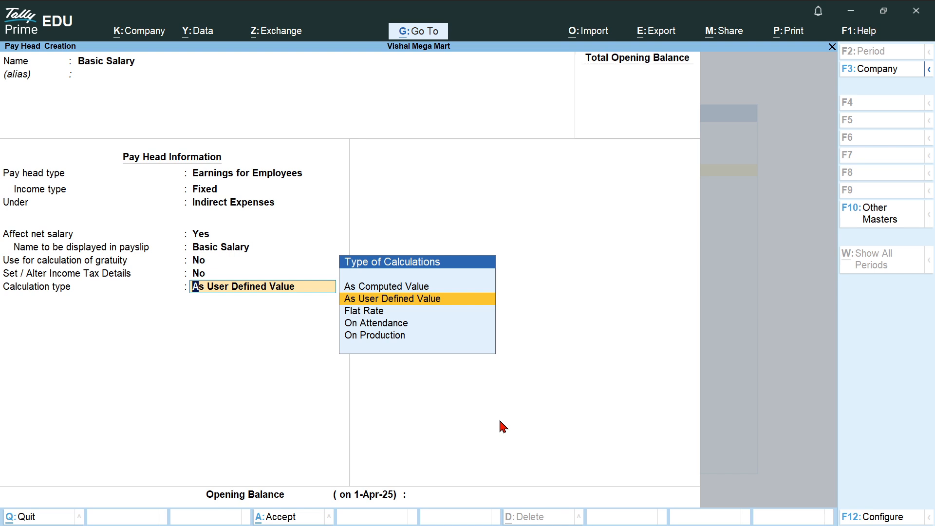
key(Down)
key(Down)
key(Return)
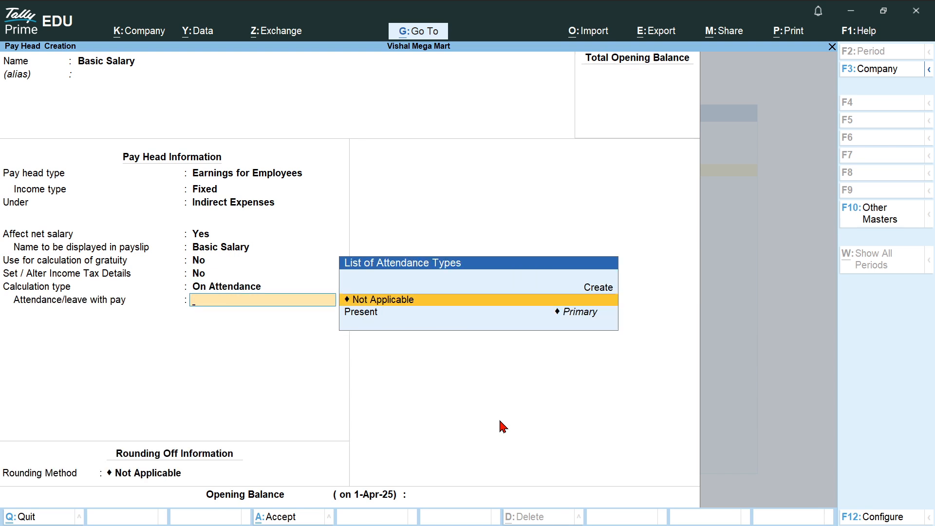
key(Down)
key(Return)
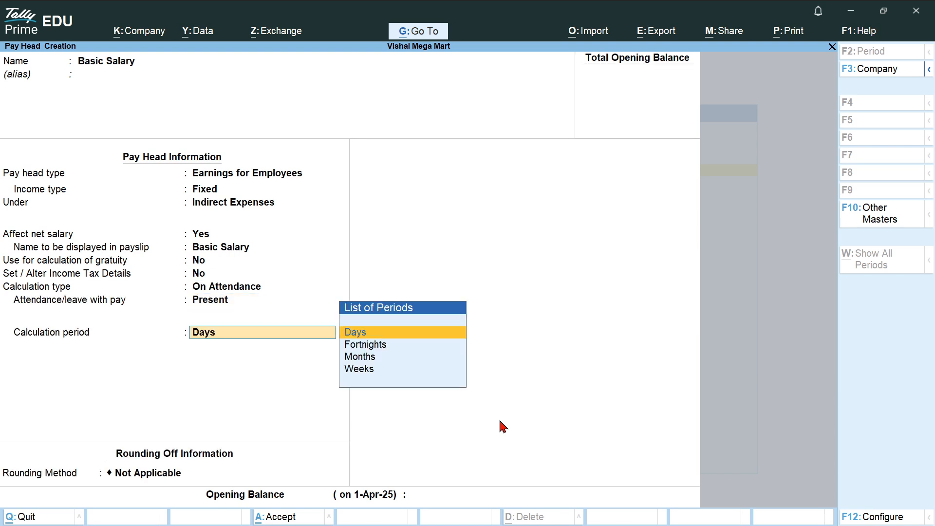
- Check the PDF example for the calculation period and set it to Months for the Basic Salary pay head
key(Return)
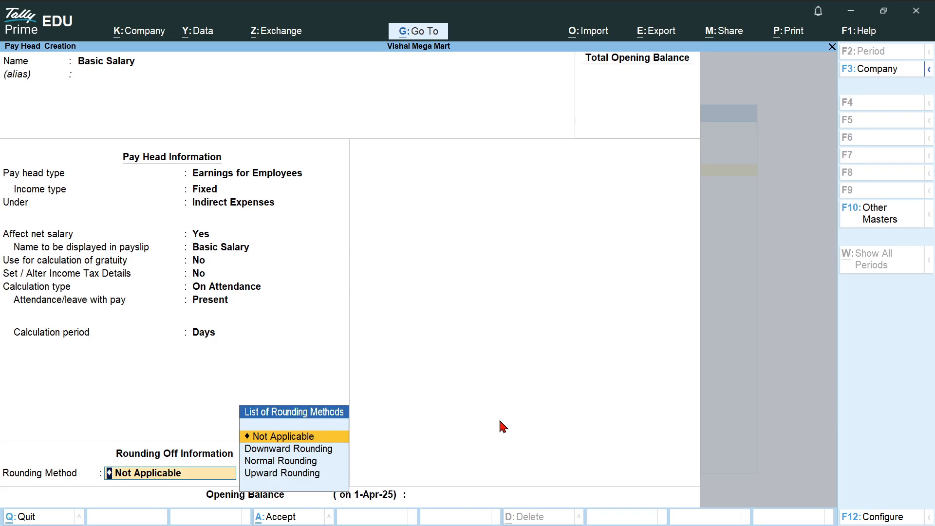
key(alt+Tab)
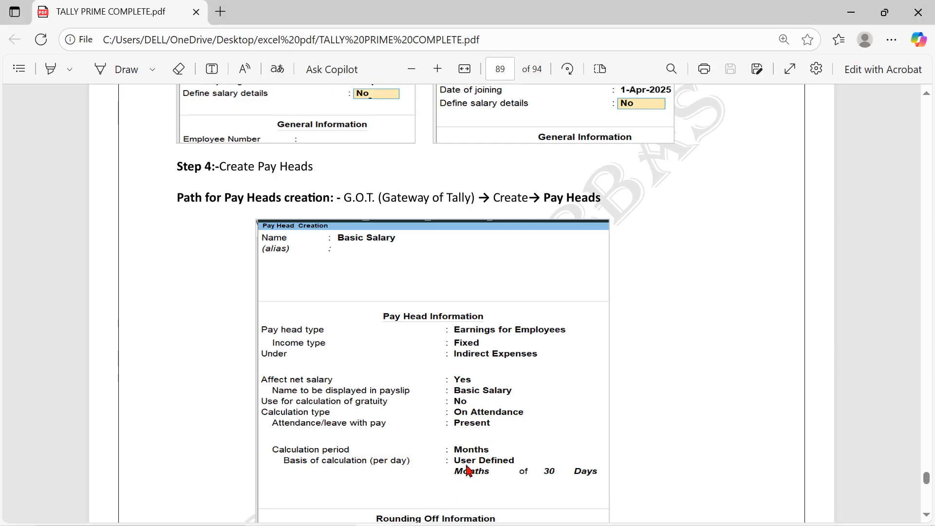
key(alt+Tab)
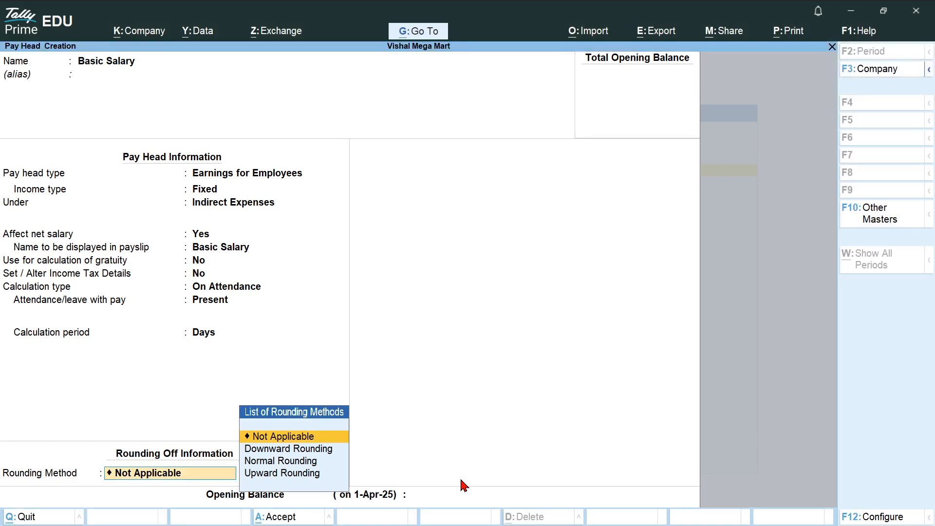
key(BackSpace)
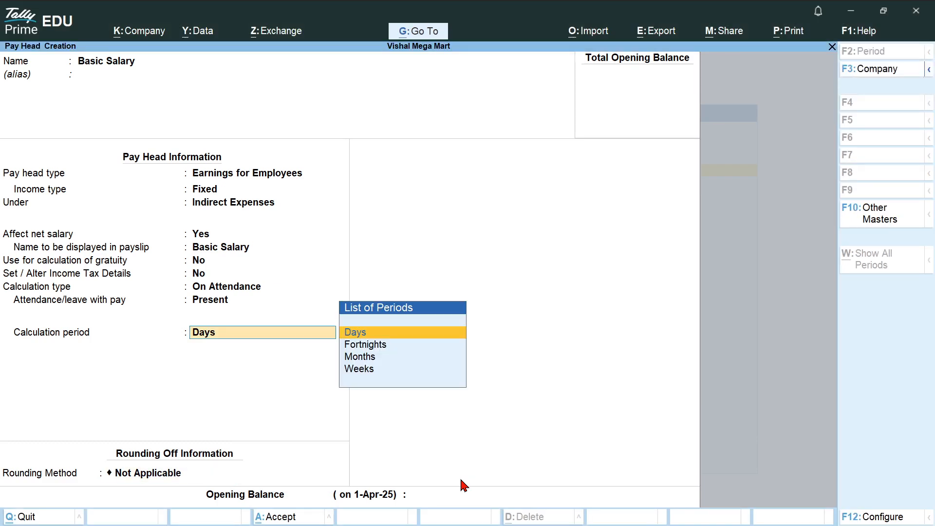
key(Down)
key(Down)
key(Return)
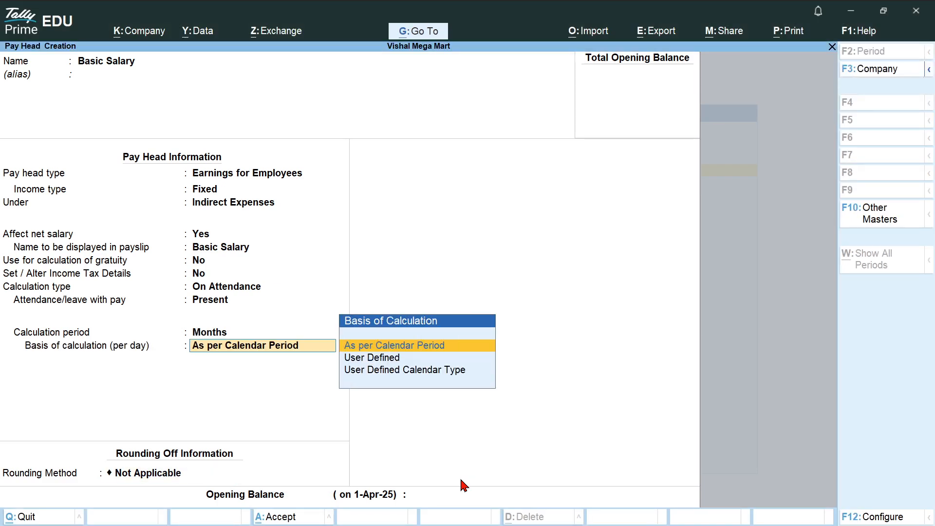
- Check the PDF example and set the per-day basis of calculation to User Defined, with Months of 30 Days
key(alt+Tab)
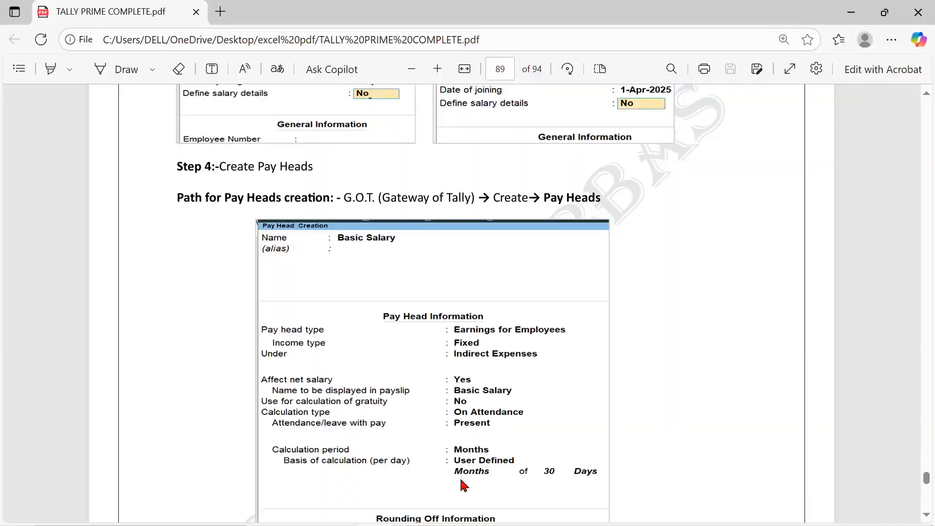
key(alt+Tab)
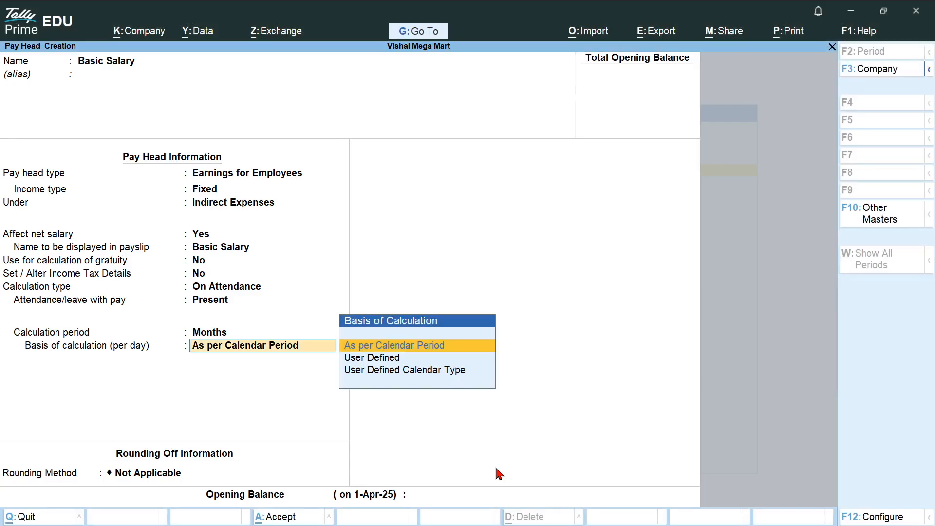
key(Down)
key(Return)
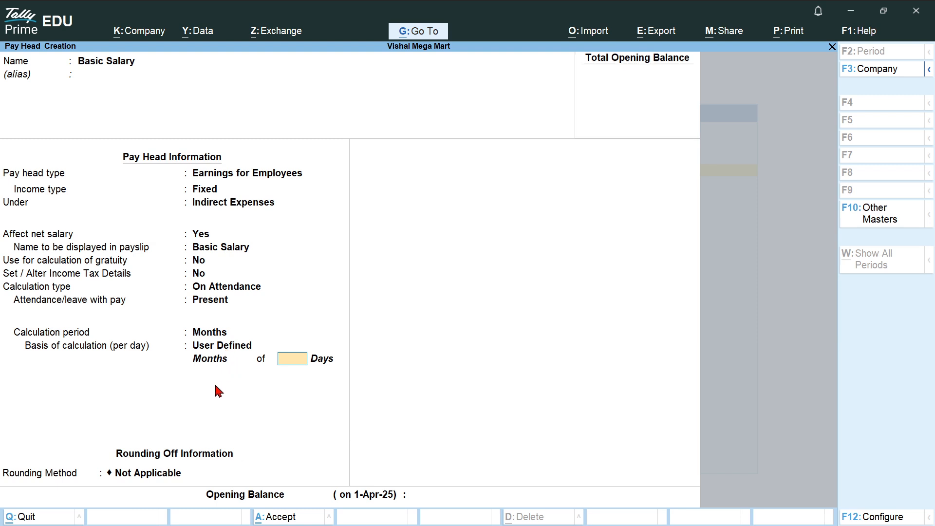
text(30)
key(Return)
- Keep the rounding method Not Applicable and the opening balance blank, and save the Basic Salary pay head
key(Return)
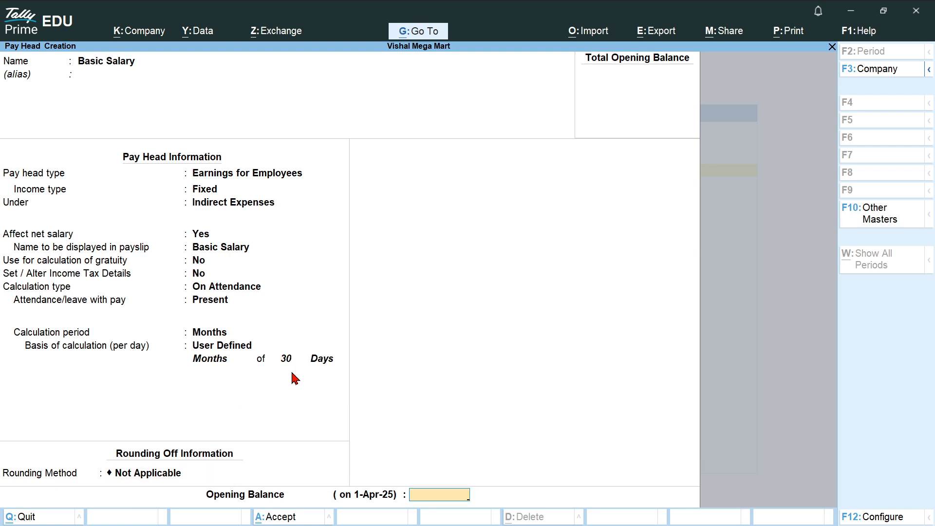
key(Return)
key(Return)
- Find the next pay head example in the PDF and name the new pay head H R A
key(alt+Tab)
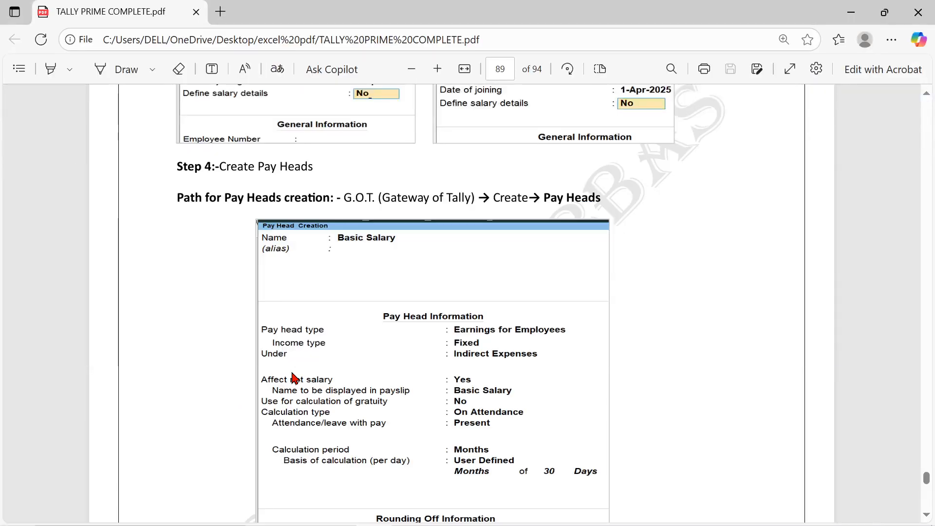
scroll(295, 378, down, 5)
scroll(294, 378, down, 3)
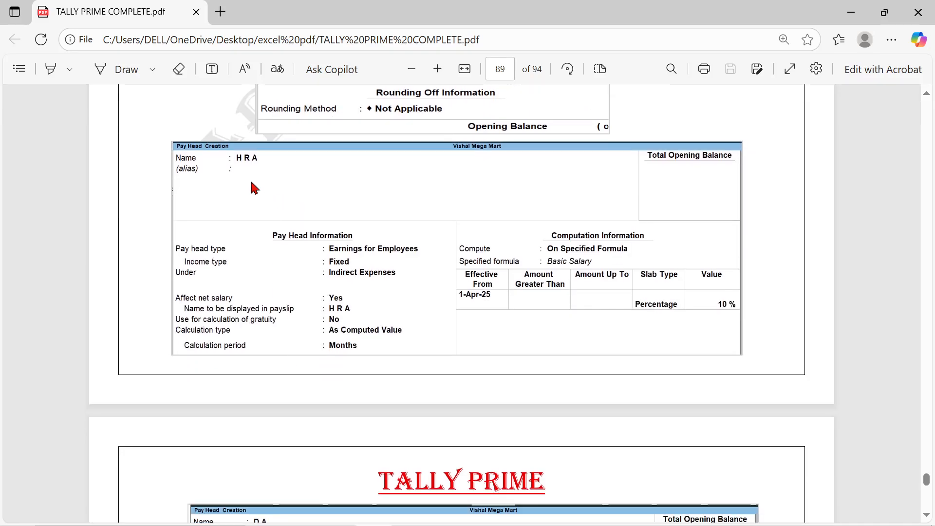
key(alt+Tab)
text(Hr)
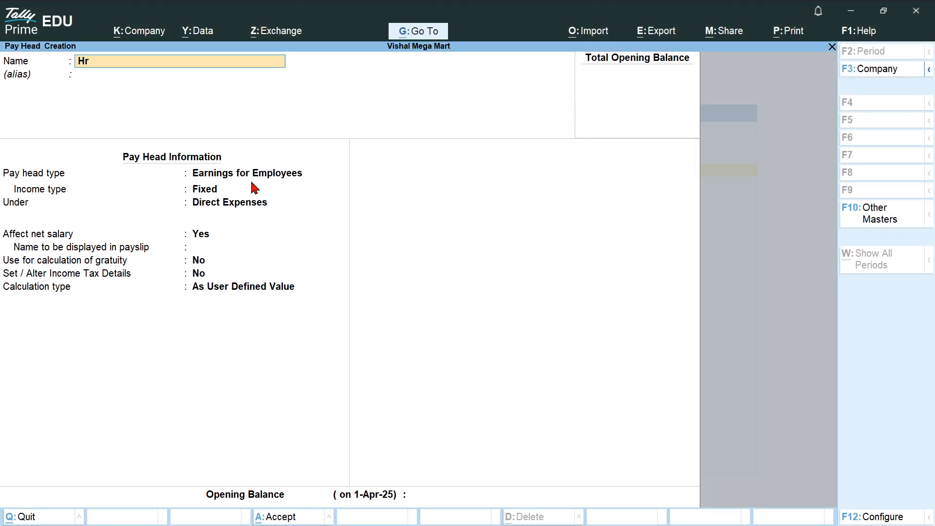
text( R A)
key(BackSpace)
text(a)
key(BackSpace)
text(a)
key(Return)
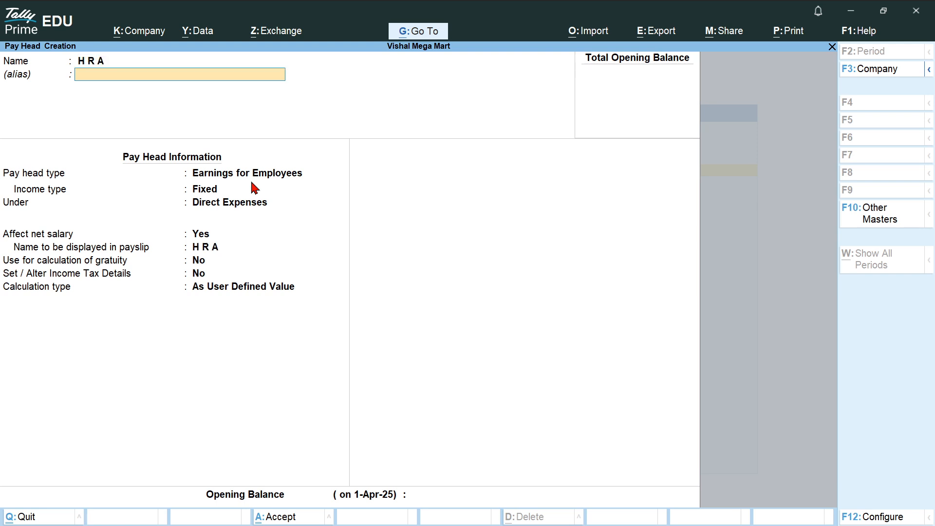
- Leave the alias blank, accept Earnings for Employees with Fixed income type, and place H R A under Indirect Expenses
key(Return)
key(Return)
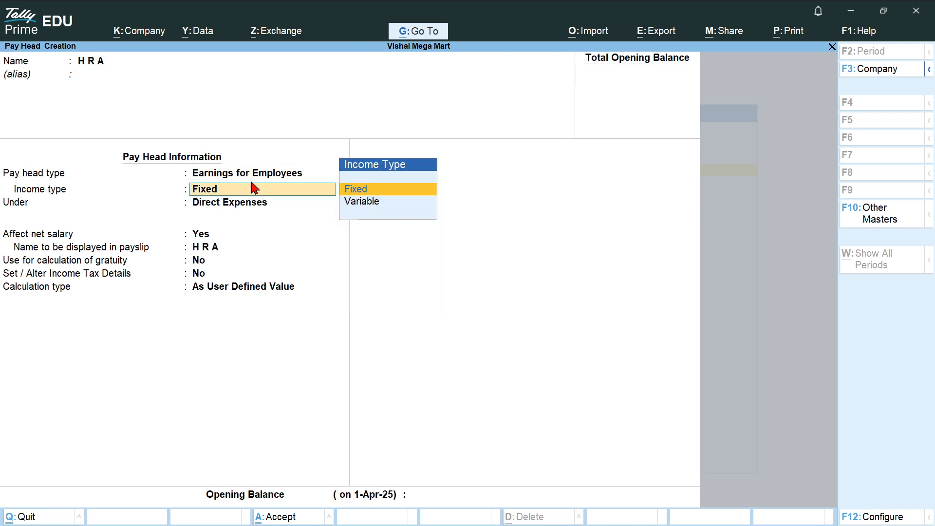
key(Return)
key(Down)
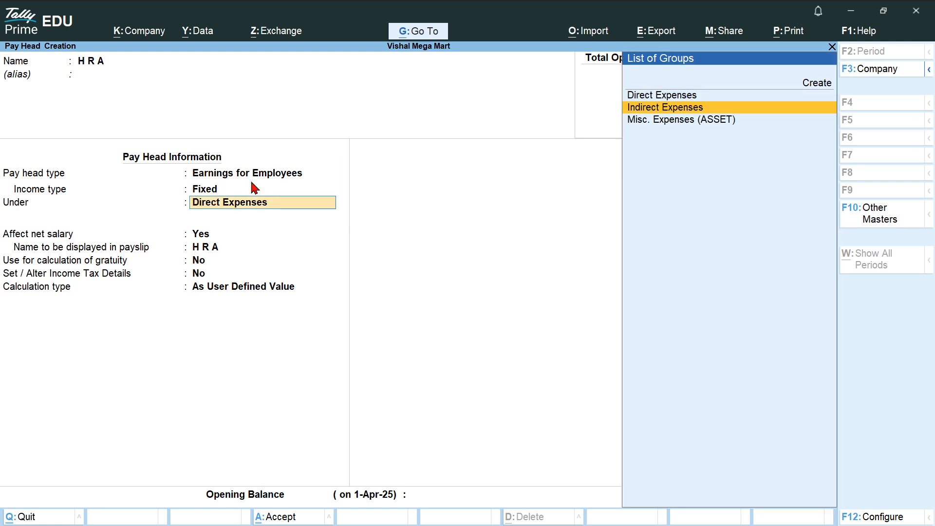
key(Return)
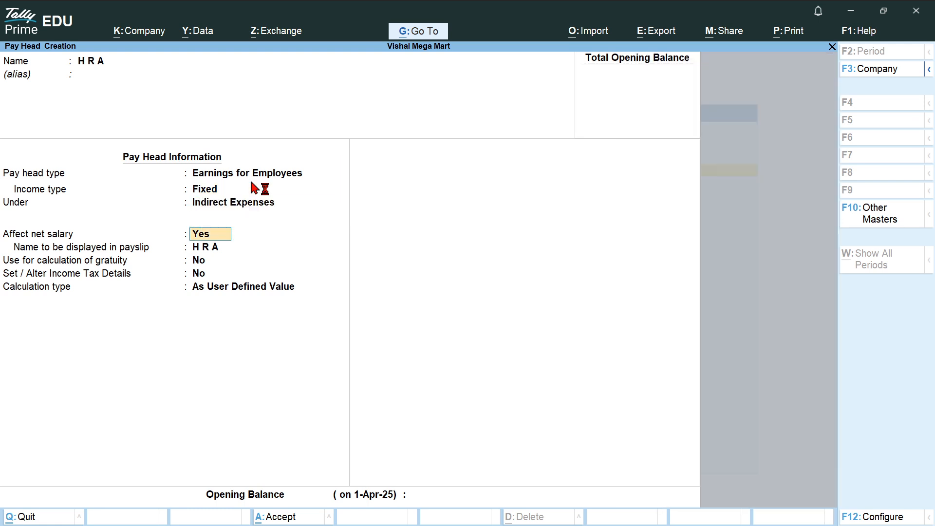
- Accept Affect net salary as Yes, payslip name H R A, and No for both gratuity calculation and income tax details
key(Return)
key(Return)
key(Return)
key(Return)
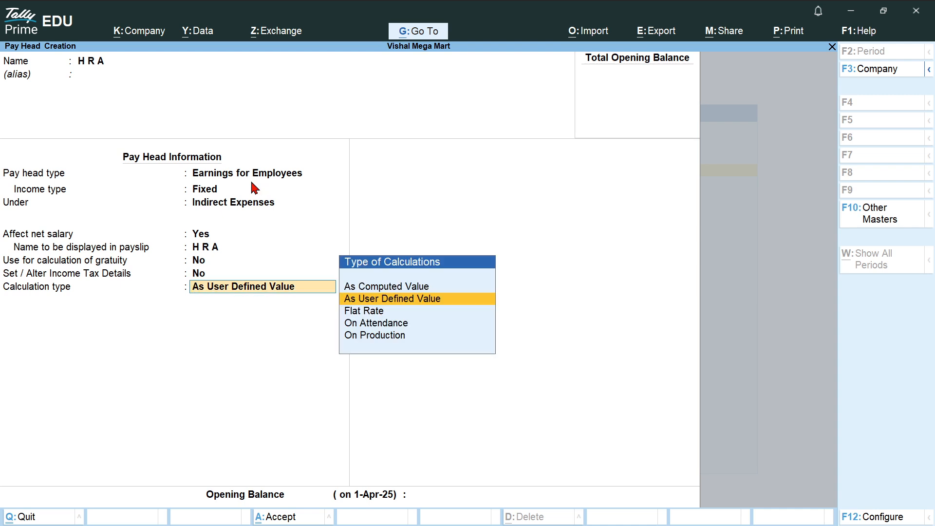
- Check the PDF example and set the H R A calculation type to As Computed Value with Months as the calculation period
key(Up)
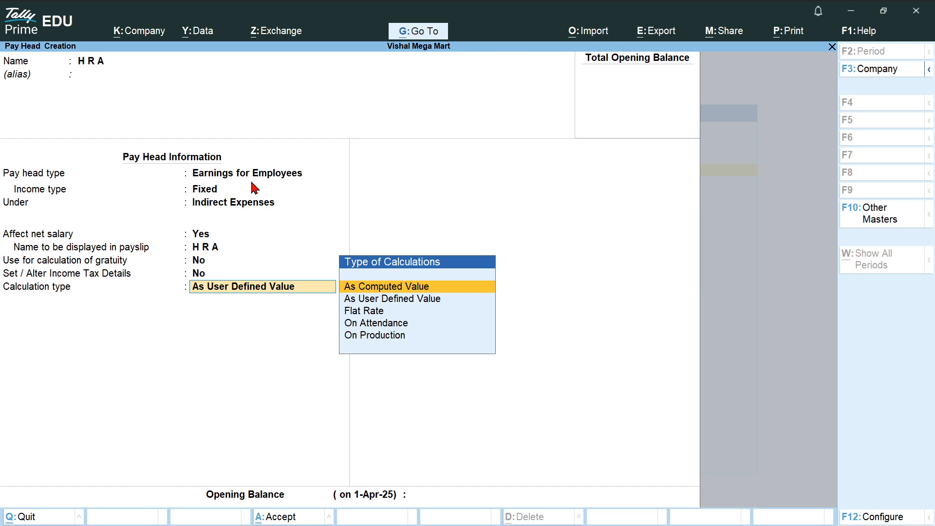
key(alt+Tab)
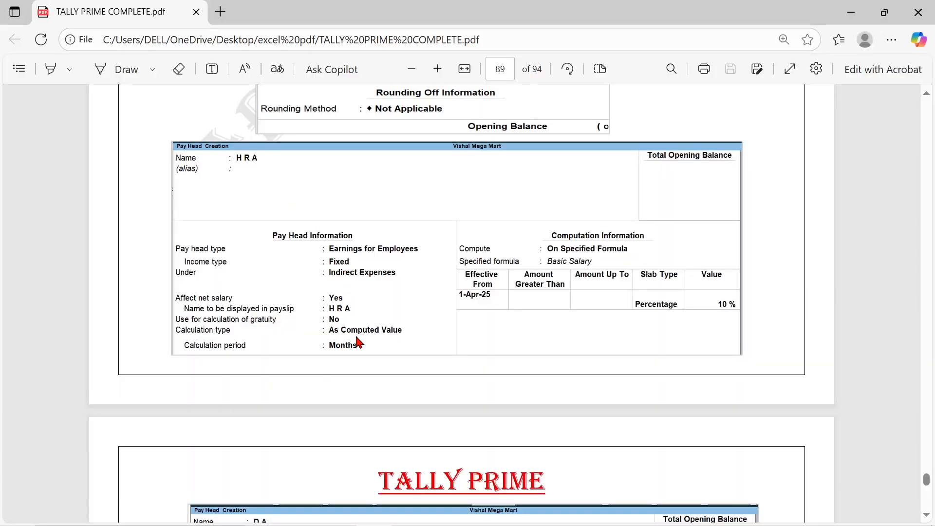
key(alt+Tab)
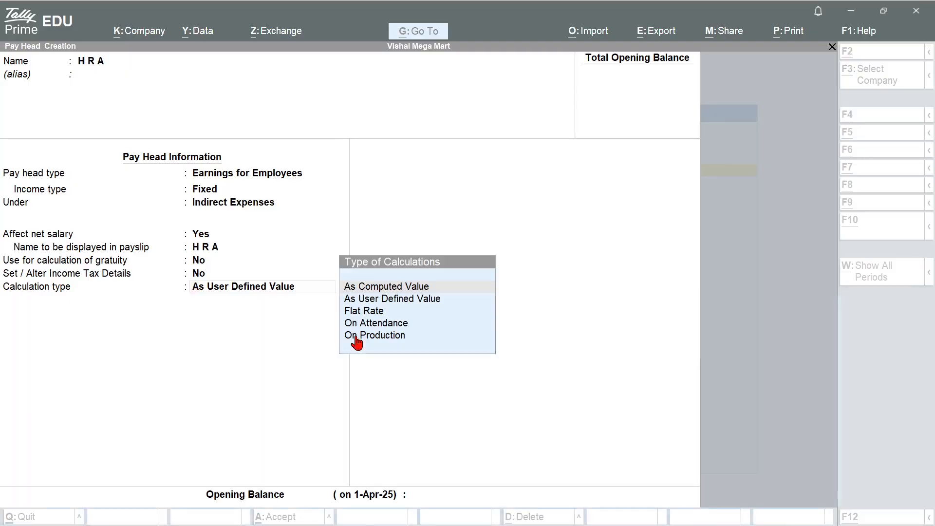
key(Return)
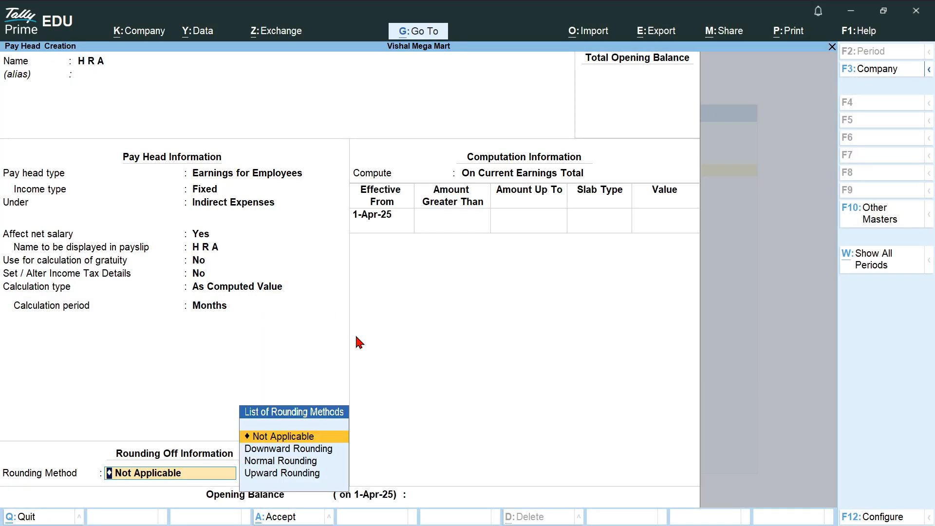
- Set H R A to compute On Specified Formula, adding the Basic Salary pay head as the only formula entry
key(BackSpace)
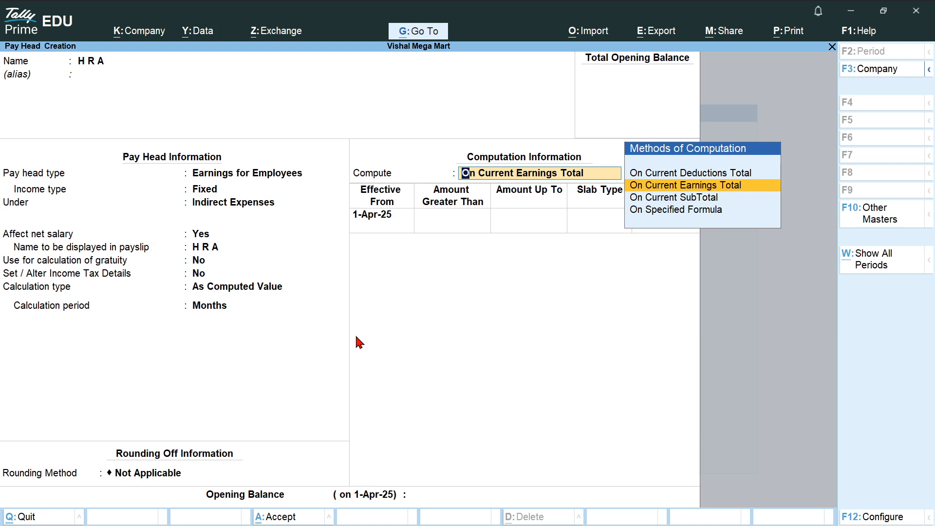
key(Down)
key(Down)
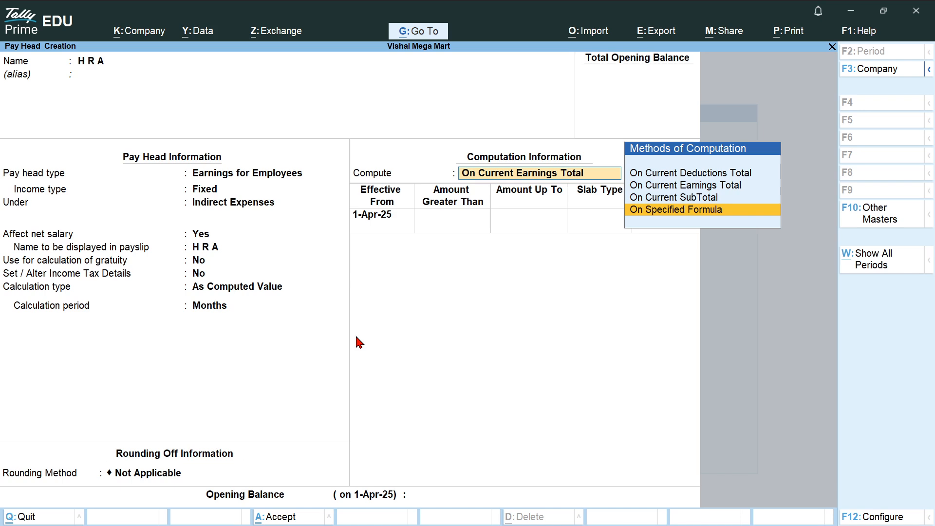
key(Return)
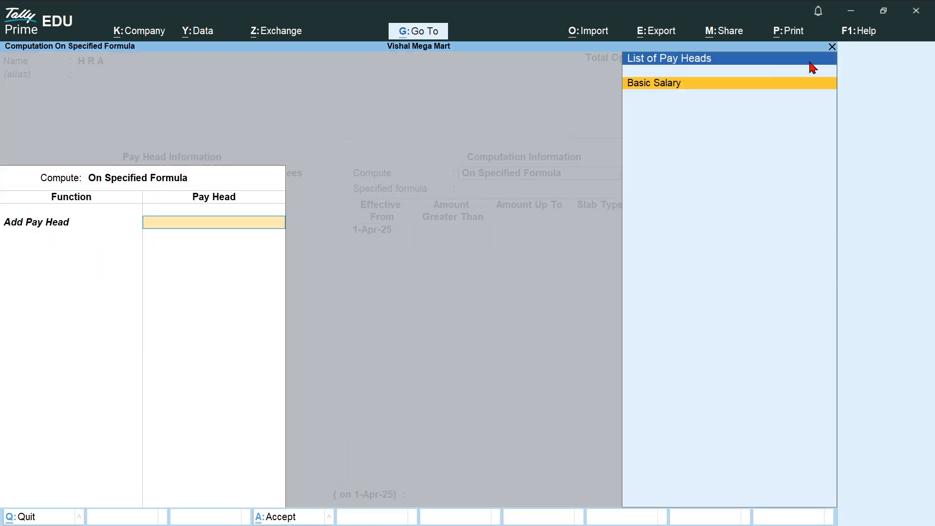
key(Return)
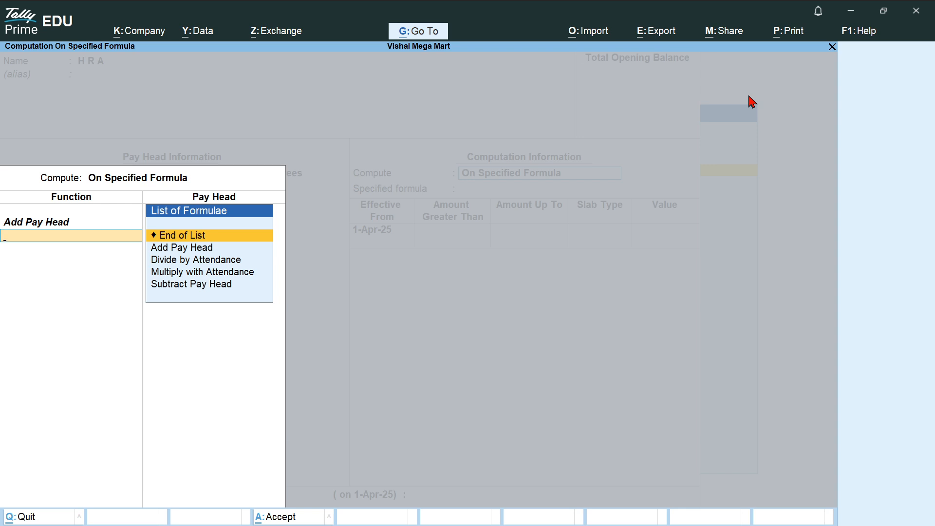
key(Return)
key(Return)
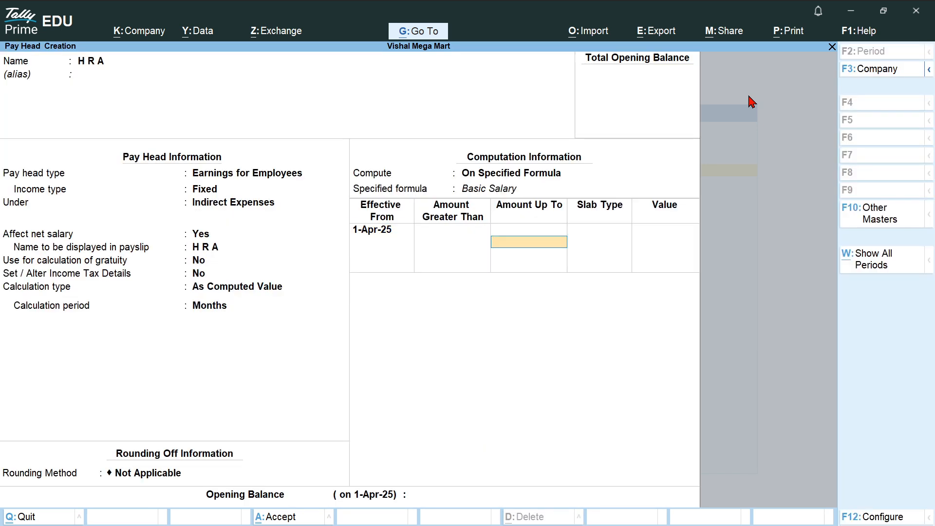
- Following the PDF example, set the H R A computation slab to Percentage with a value of 10 %, leaving the amount limits blank
key(alt+Tab)
key(alt+Tab)
key(Return)
key(Return)
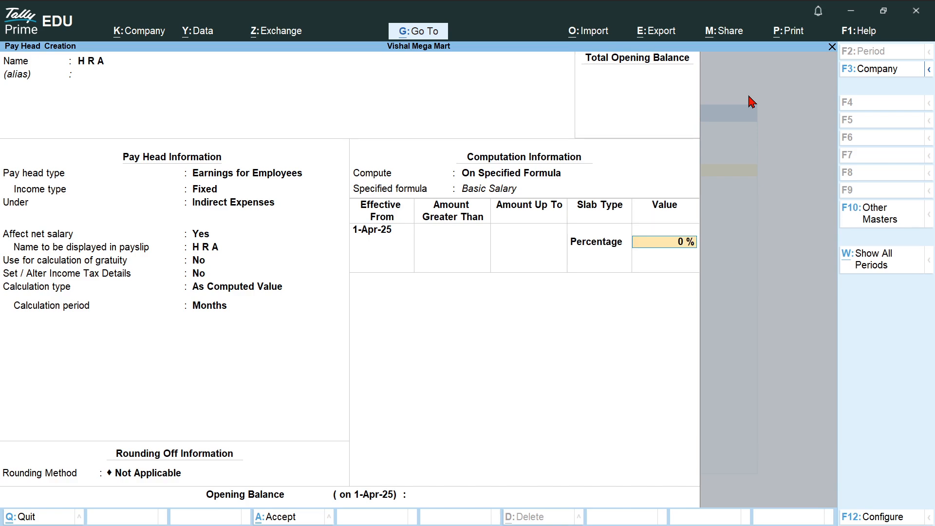
key(alt+Tab)
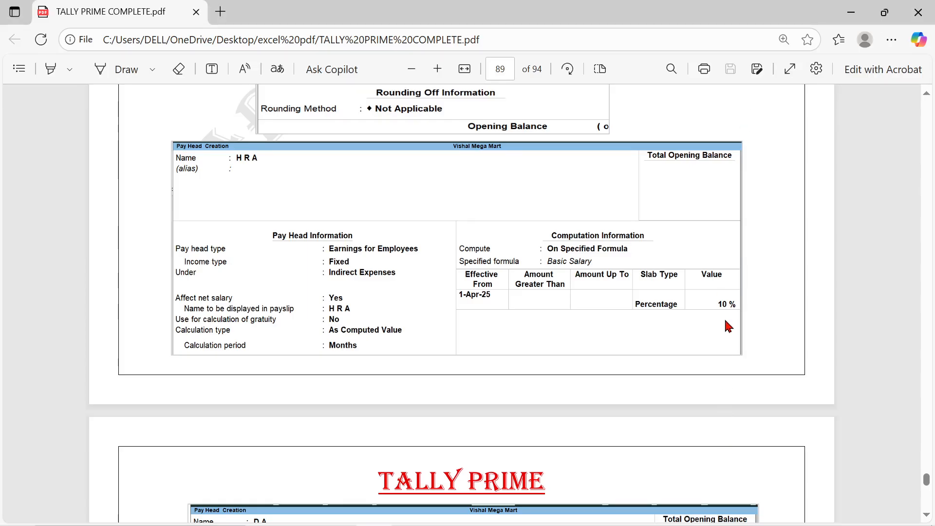
key(alt+Tab)
text(10)
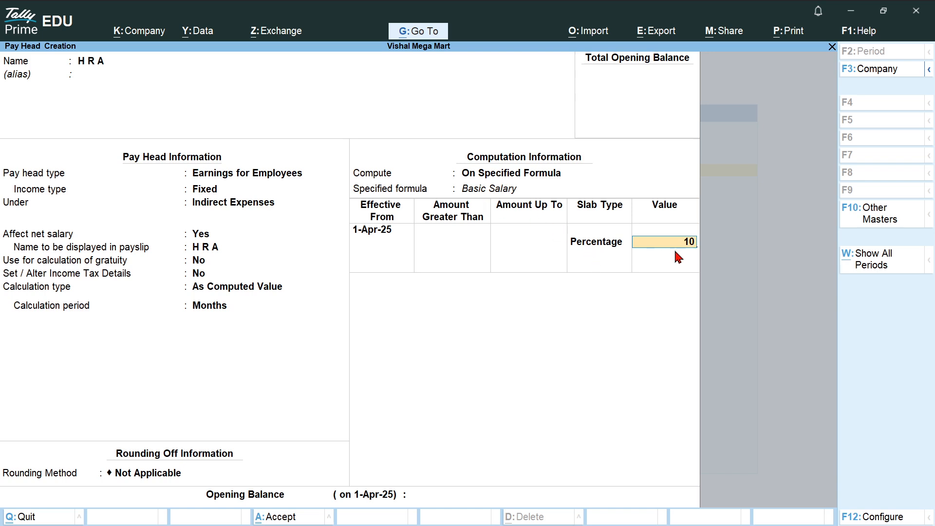
key(Return)
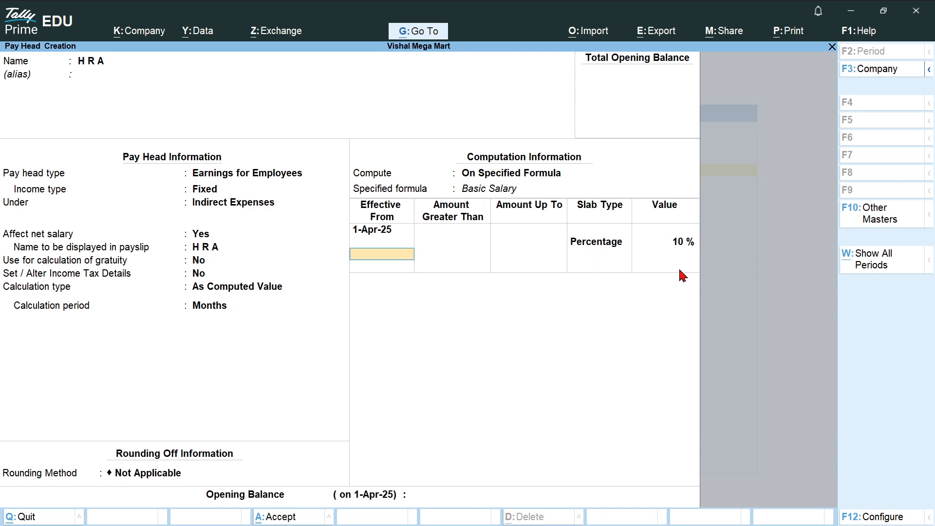
- End the slab list and save the H R A pay head with a blank opening balance
key(Return)
key(Return)
key(Return)
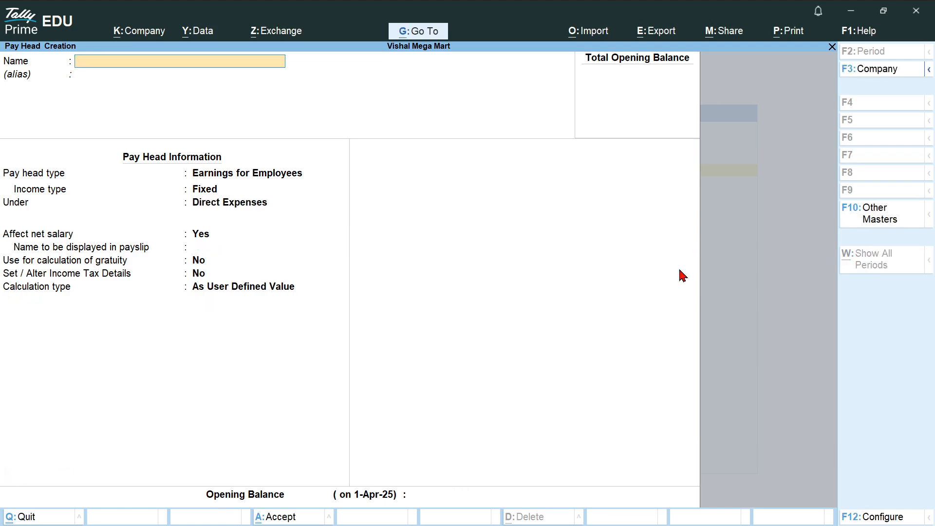
- Find the next pay head example in the PDF and name the new pay head D A with no alias
key(alt+Tab)
scroll(682, 275, down, 8)
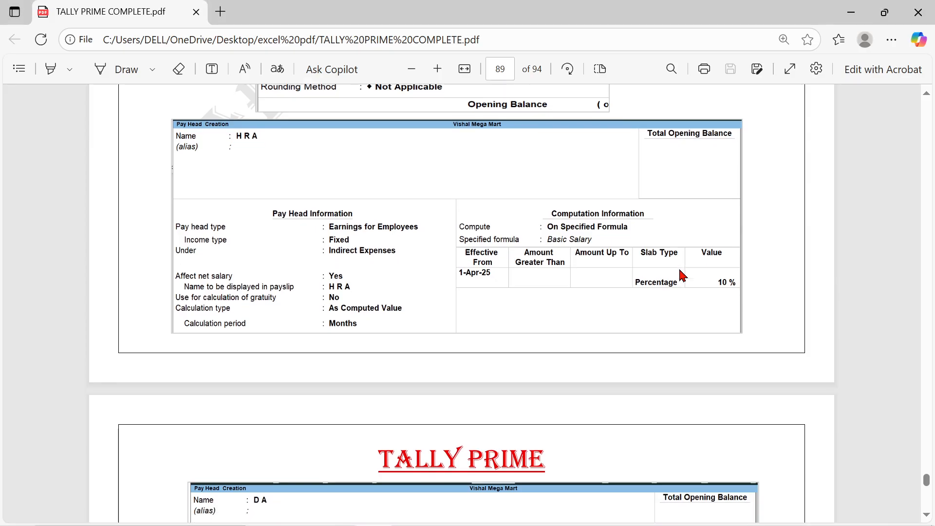
scroll(682, 276, up, 1)
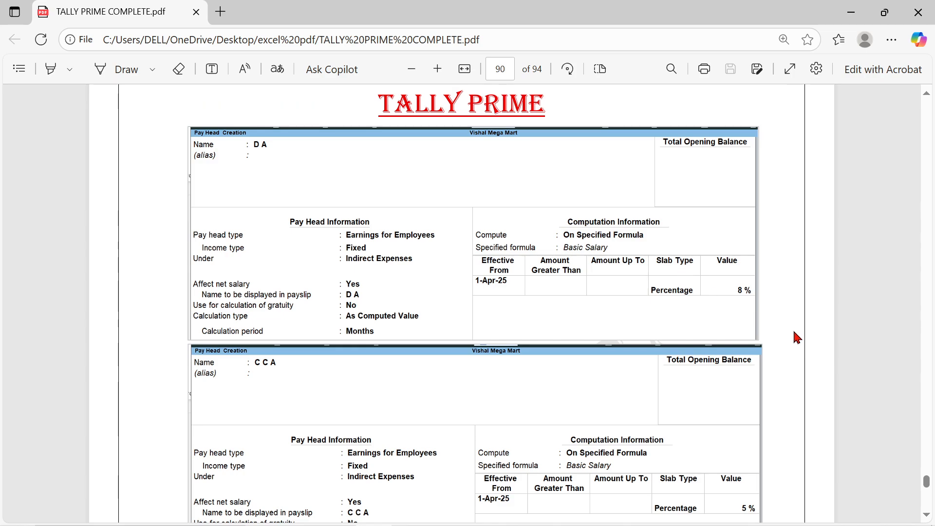
key(alt+Tab)
text(D A)
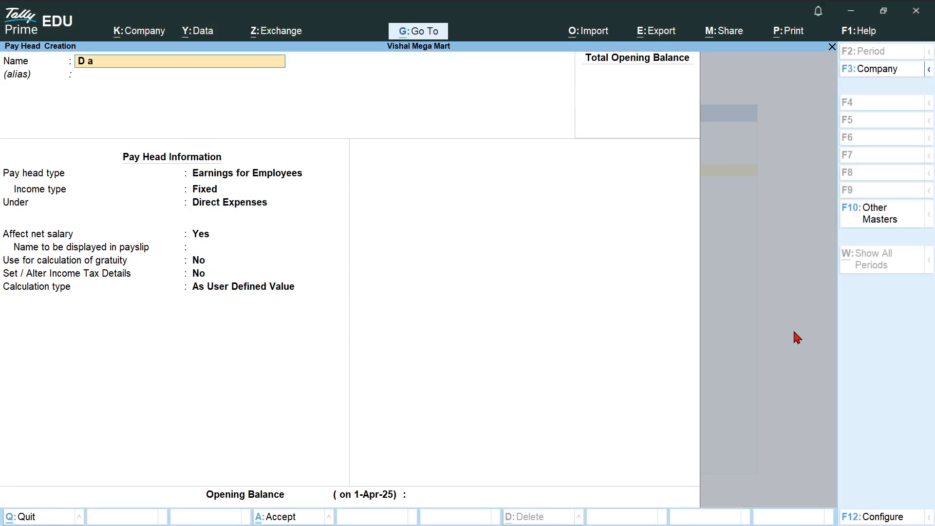
key(Return)
key(Return)
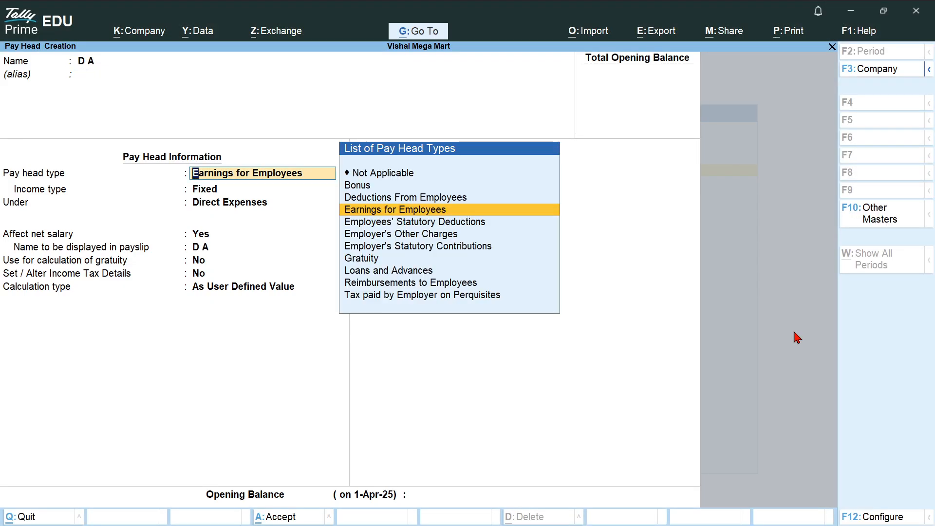
- Accept Earnings for Employees with Fixed income type and place D A under Indirect Expenses
key(Return)
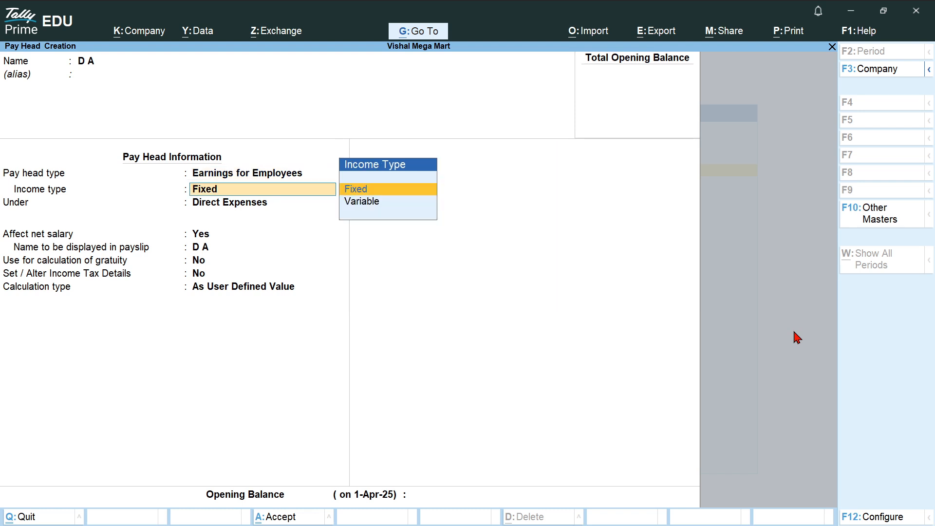
key(Return)
key(Down)
key(Return)
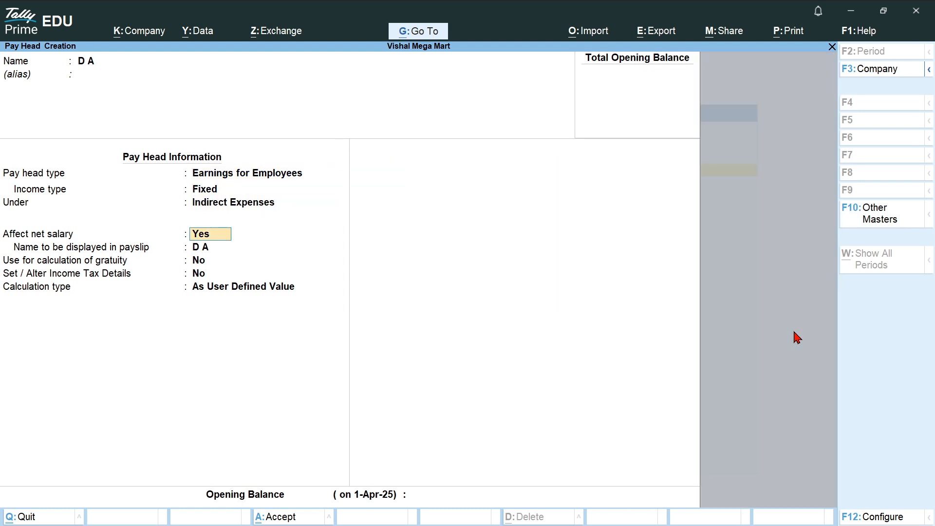
- Accept Affect net salary as Yes, payslip name D A, and No for both gratuity calculation and income tax details
key(Return)
key(Return)
key(Return)
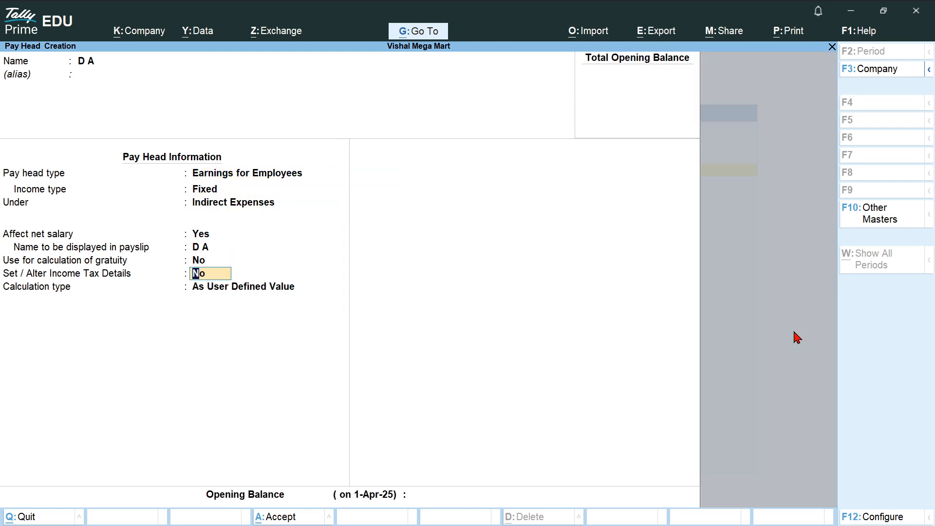
key(Return)
- Set the D A calculation type to As Computed Value with Months as the calculation period
key(Up)
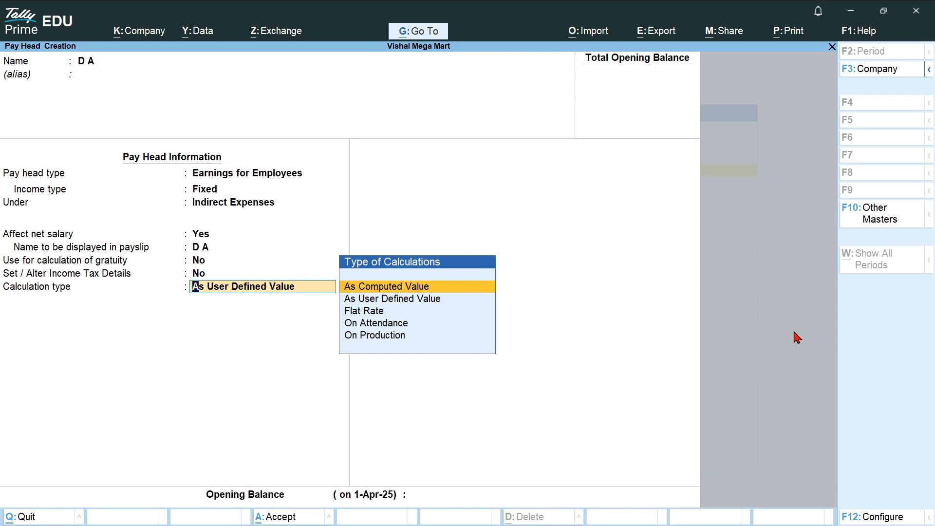
key(Return)
key(Return)
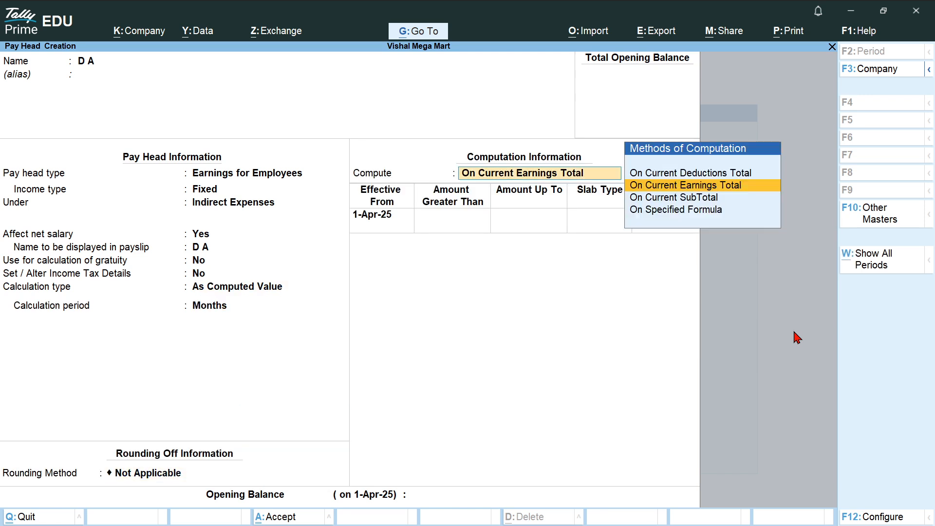
- Compute D A on a specified formula that adds only the Basic Salary pay head
key(Down)
key(Down)
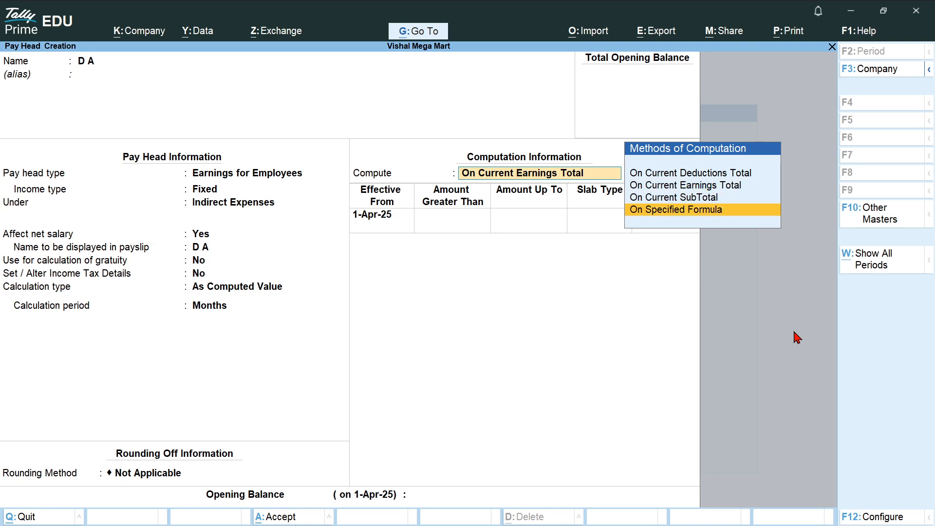
key(Return)
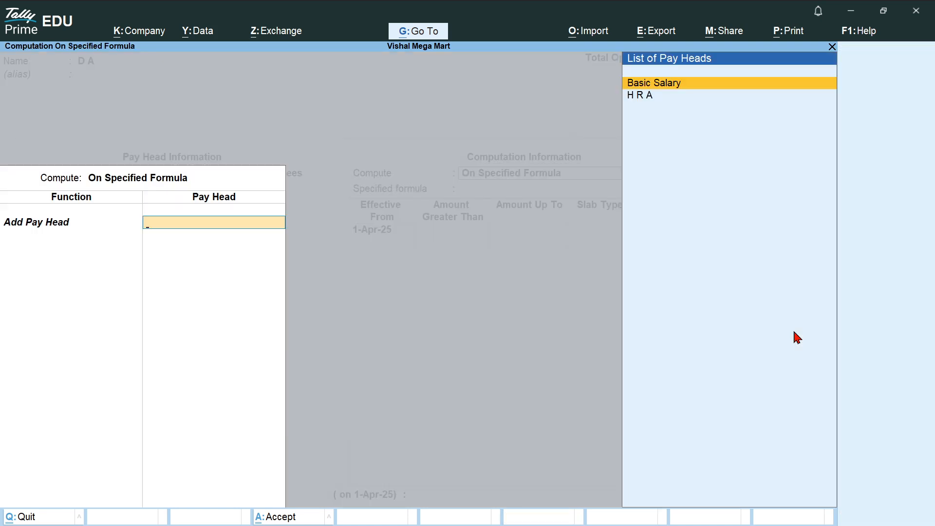
key(Return)
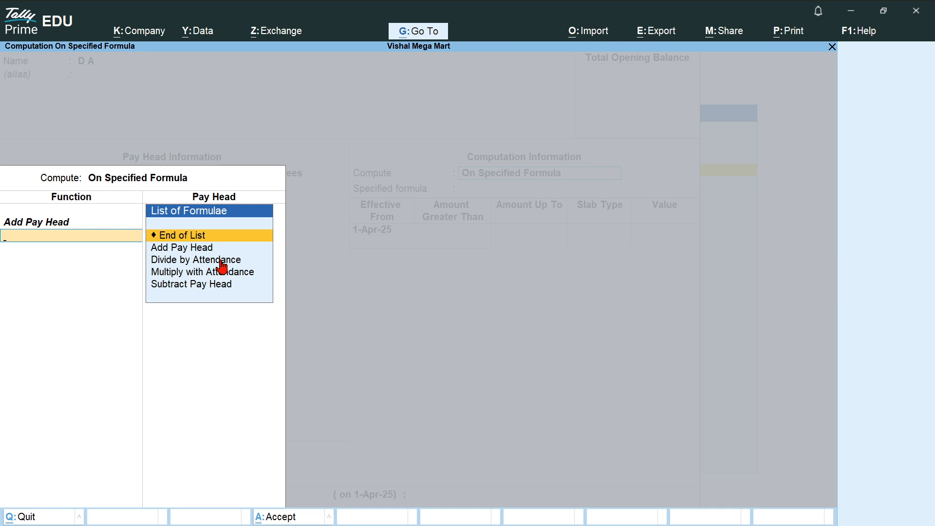
key(Return)
- Set a Percentage slab of 8% effective from 1-Apr-25 and save the D A pay head
key(Return)
key(Return)
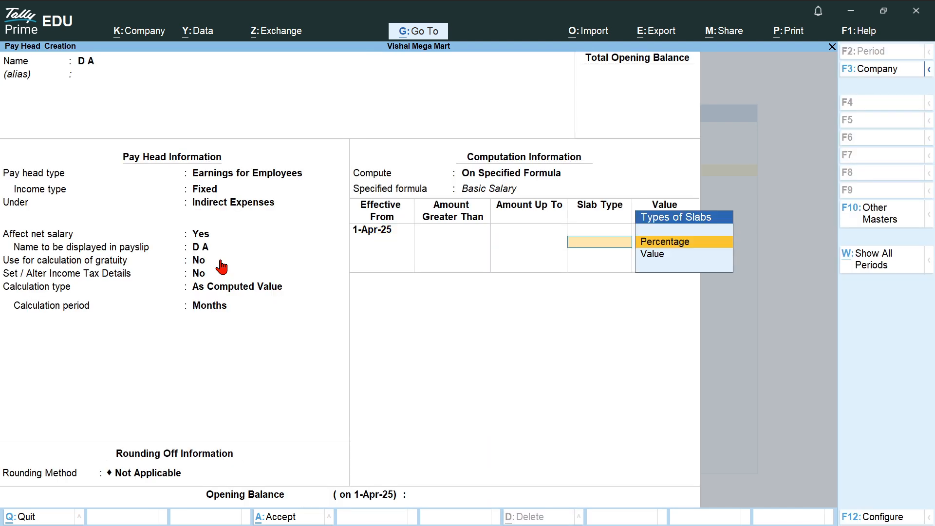
key(Return)
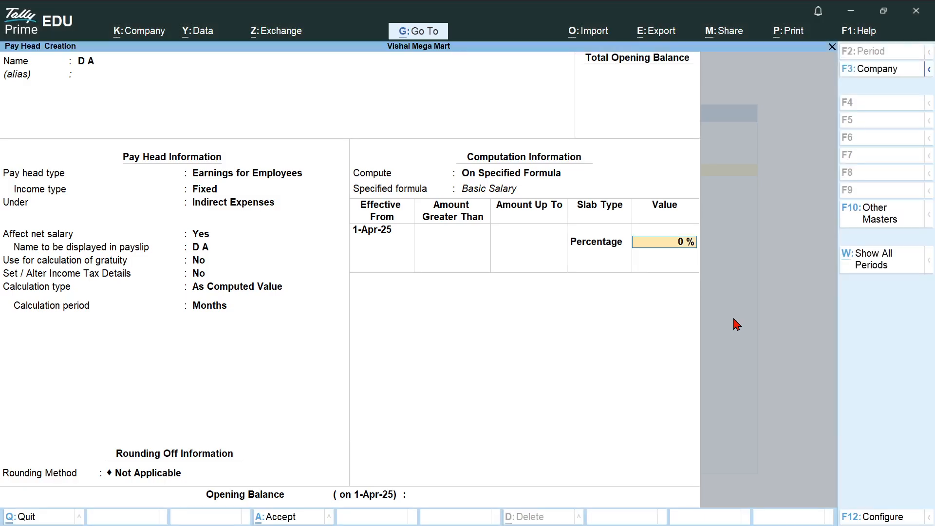
text(8)
key(Return)
key(Return)
key(Return)
key(Return)
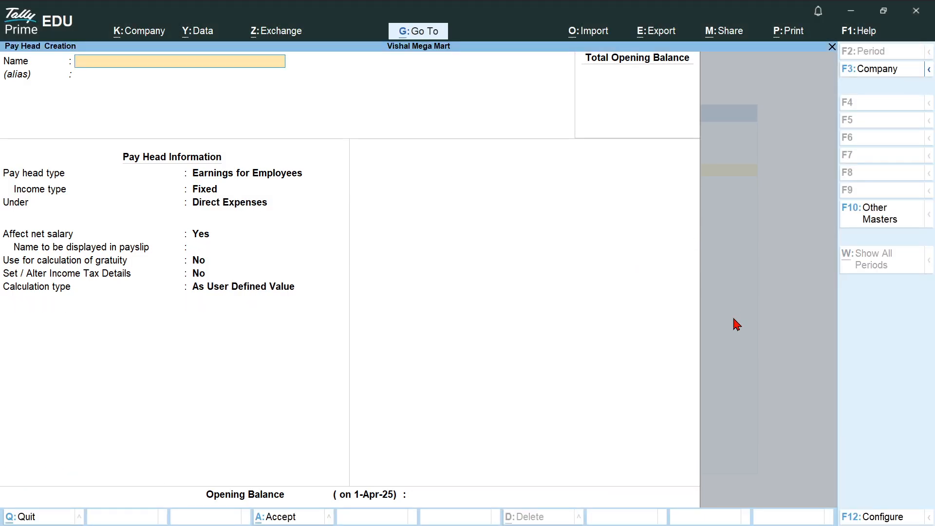
- Find the next pay head example in the PDF and name the new pay head C C A with no alias
key(alt+Tab)
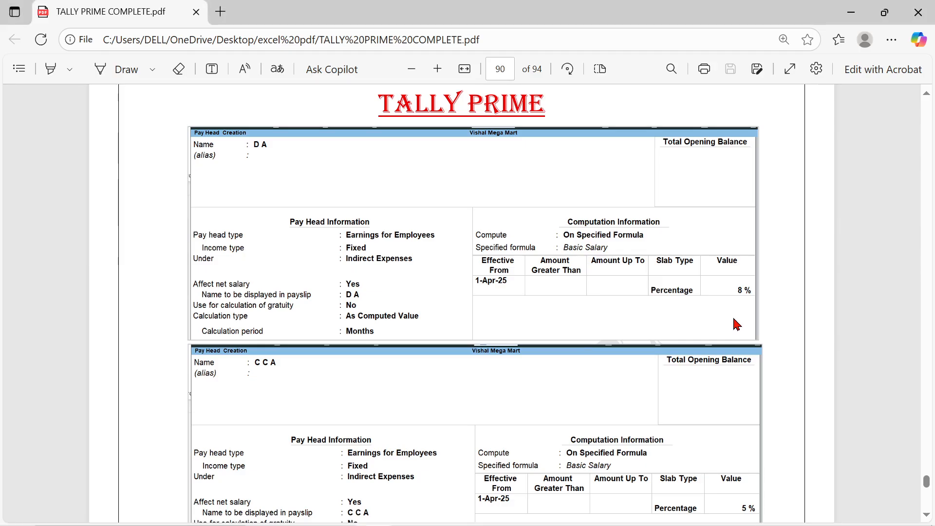
scroll(737, 324, down, 2)
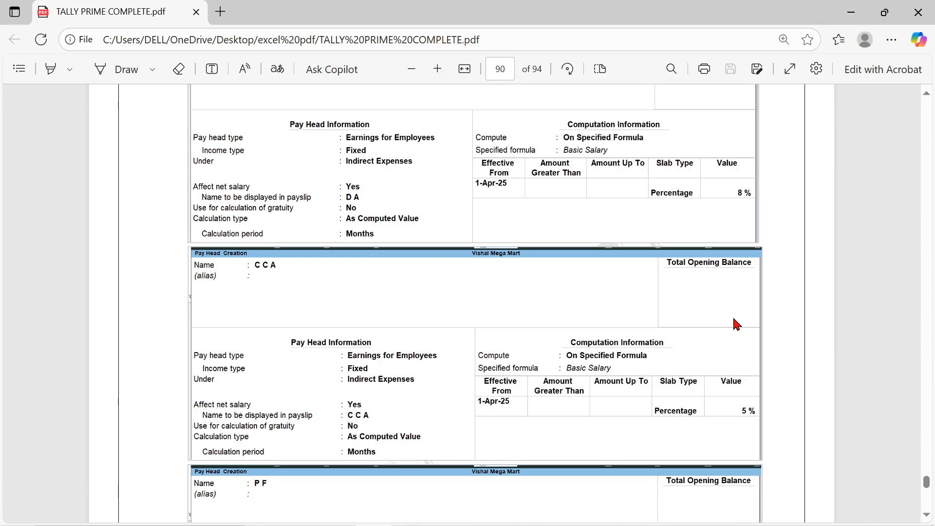
key(alt+Tab)
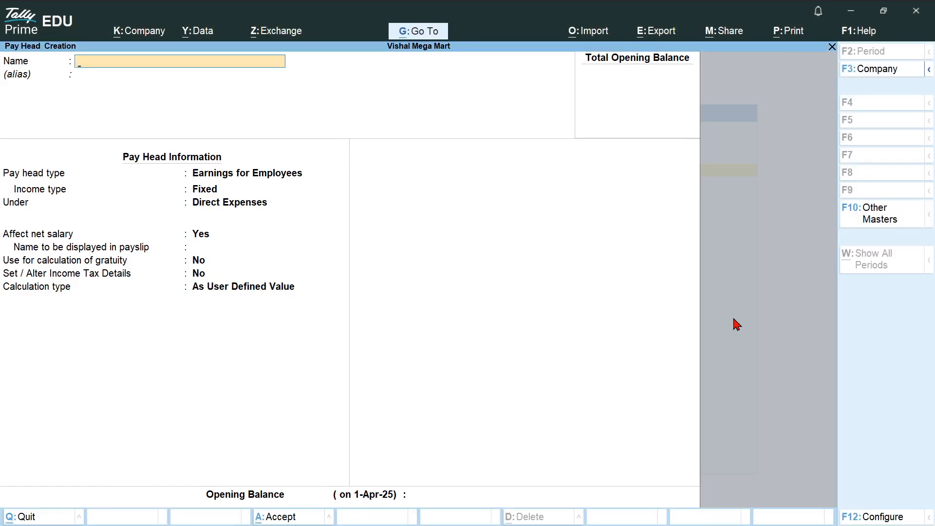
text(C C c)
key(BackSpace)
text(a)
key(Return)
key(Return)
- Accept Earnings for Employees with Fixed income type and place C C A under Indirect Expenses
key(Return)
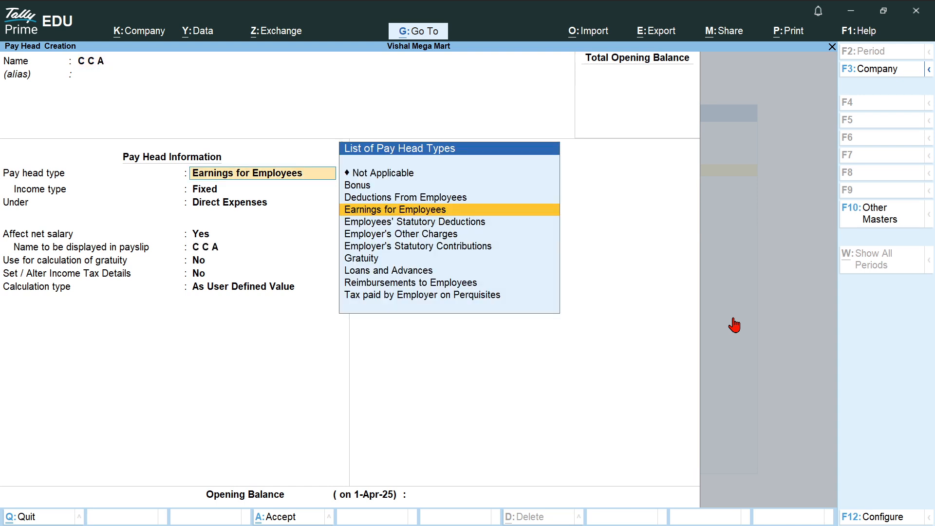
key(Return)
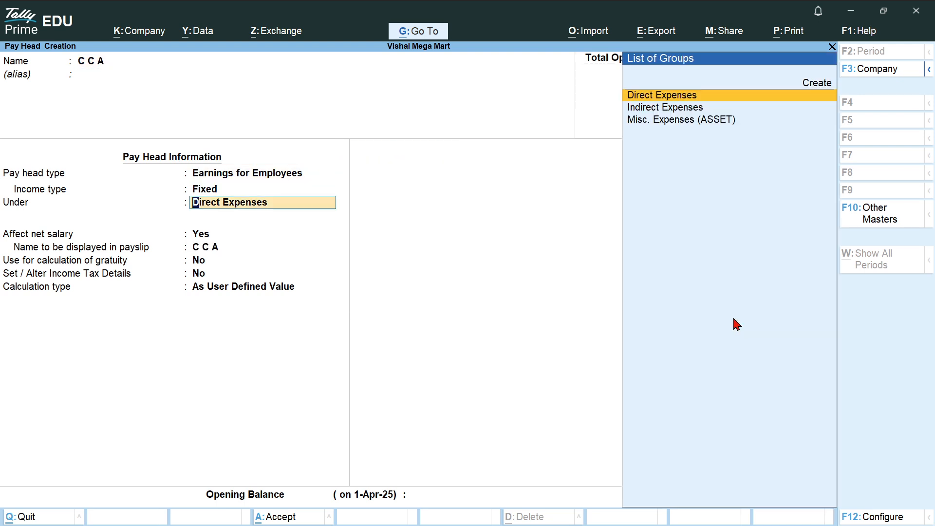
key(Down)
key(Return)
- Accept Affect net salary as Yes, payslip name C C A, and No for both gratuity calculation and income tax details
key(Return)
key(Return)
key(Return)
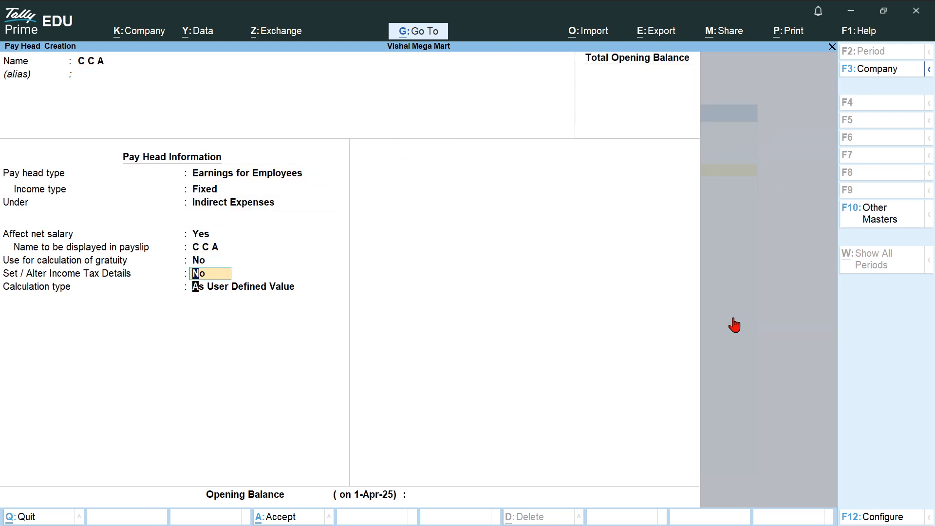
key(Return)
- Set the C C A calculation type to As Computed Value with Months as the calculation period
key(Down)
key(Down)
key(Up)
key(Up)
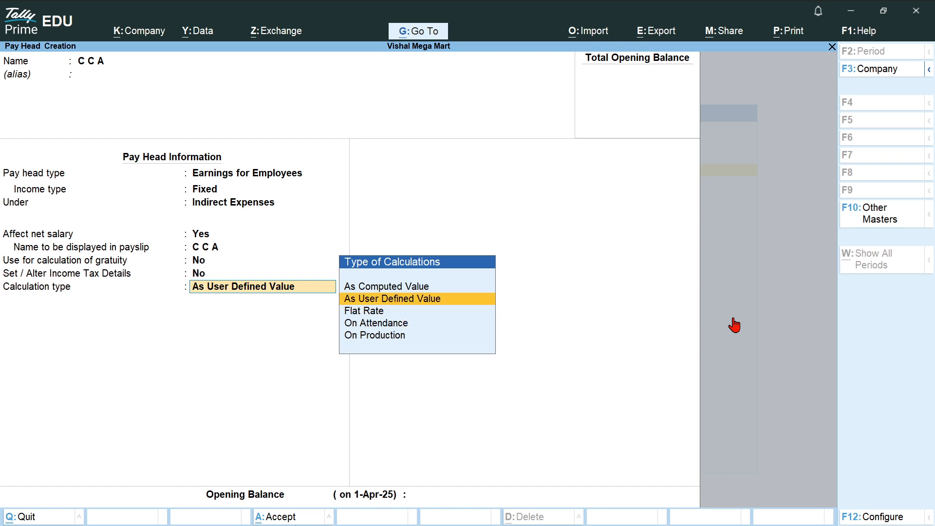
key(Up)
key(Return)
key(Return)
key(Return)
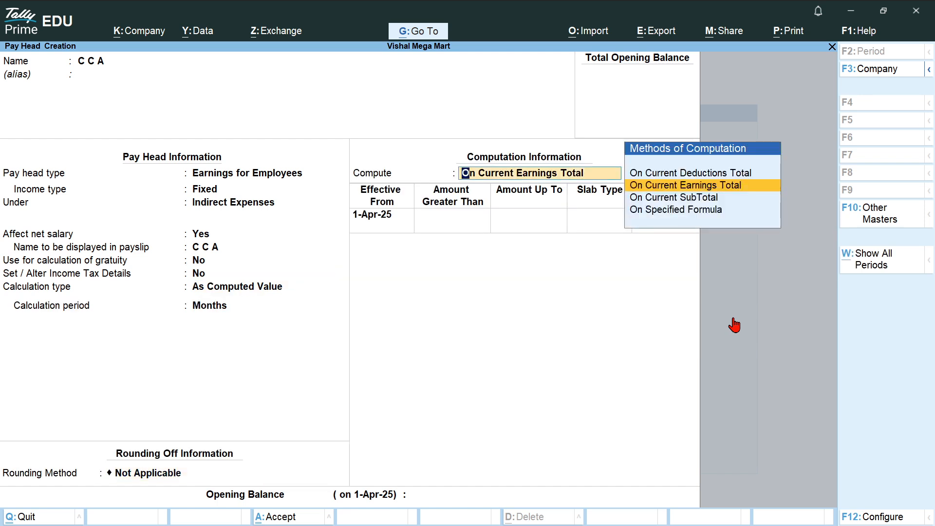
- Compute C C A on a specified formula that adds only the Basic Salary pay head
key(Down)
key(Down)
key(Return)
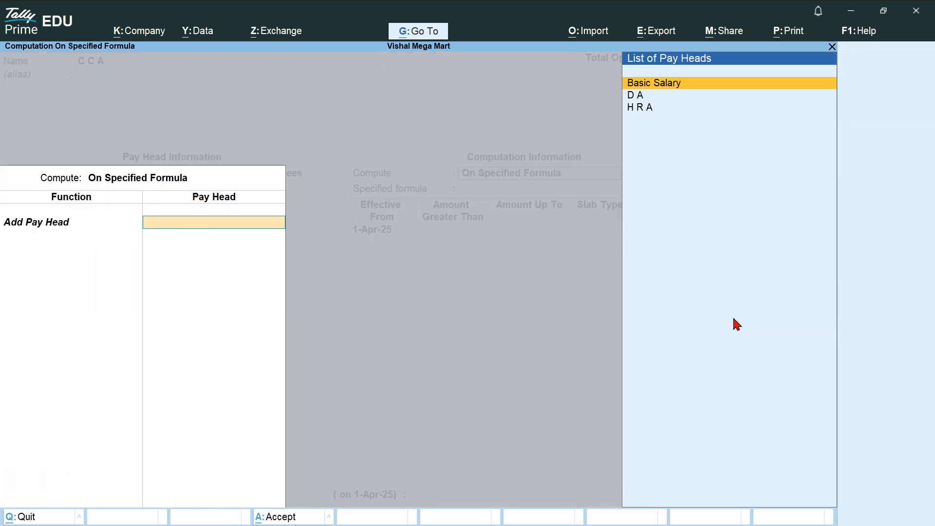
key(Return)
key(Return)
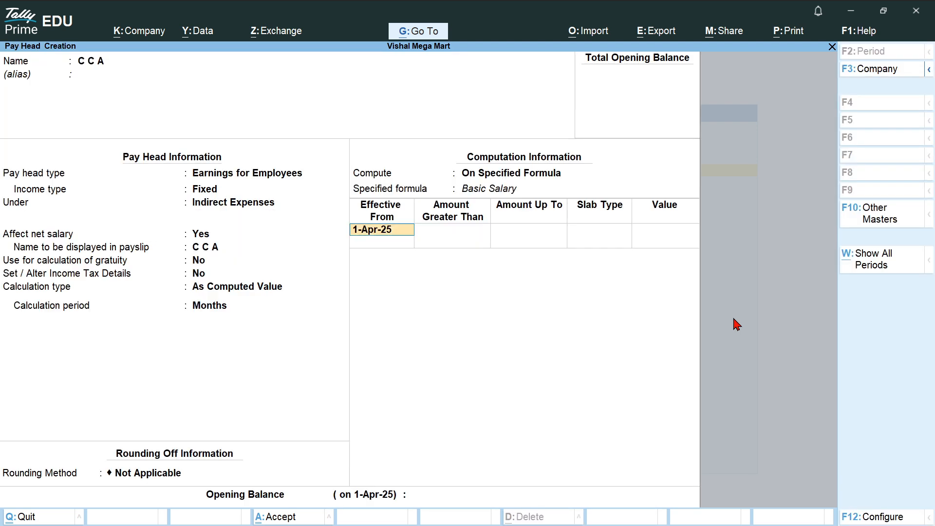
- Set a Percentage slab of 5% effective from 1-Apr-25 and save the C C A pay head
key(Return)
key(Return)
key(Return)
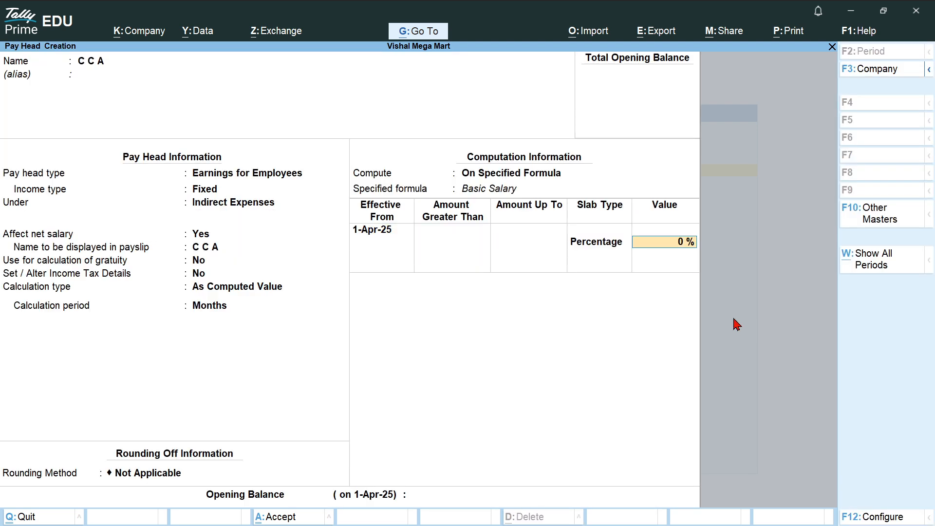
text(5)
key(Return)
key(Return)
key(Return)
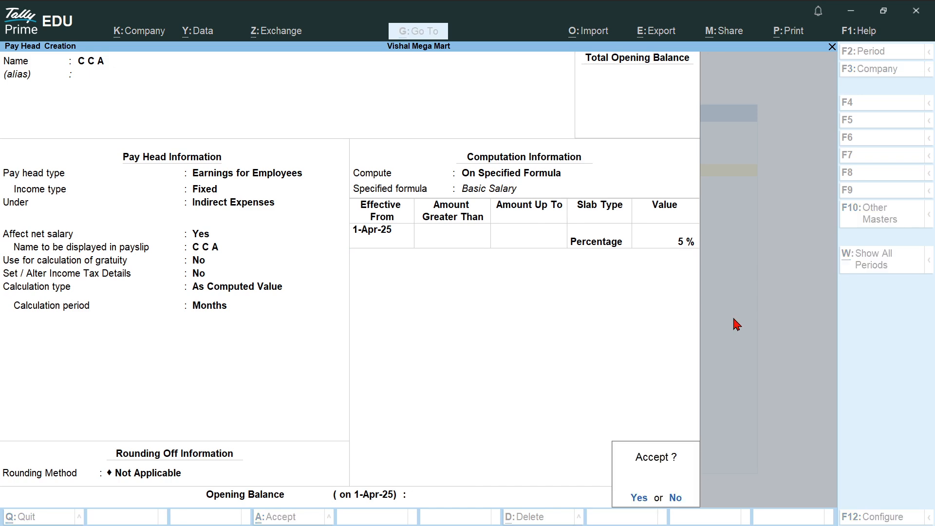
key(Return)
- Find the provident fund example in the PDF and name the new pay head P F with no alias
key(alt+Tab)
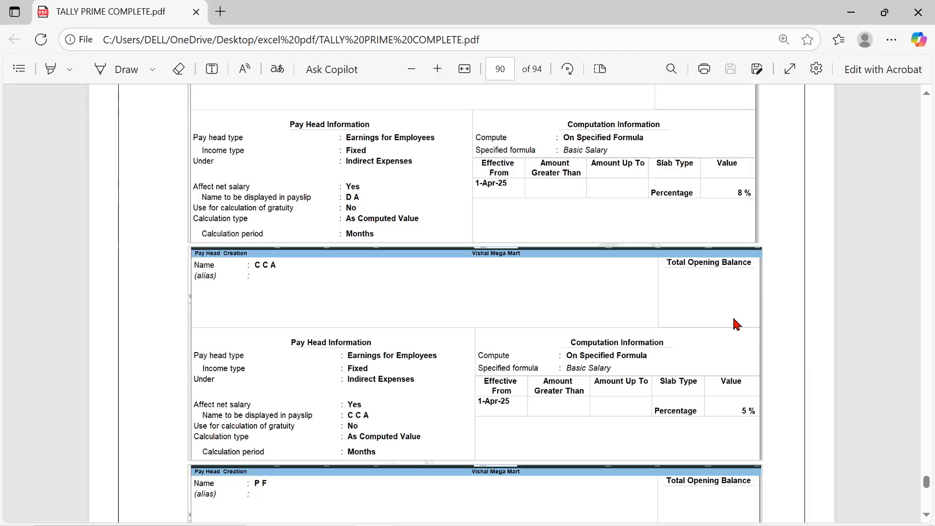
scroll(737, 323, down, 5)
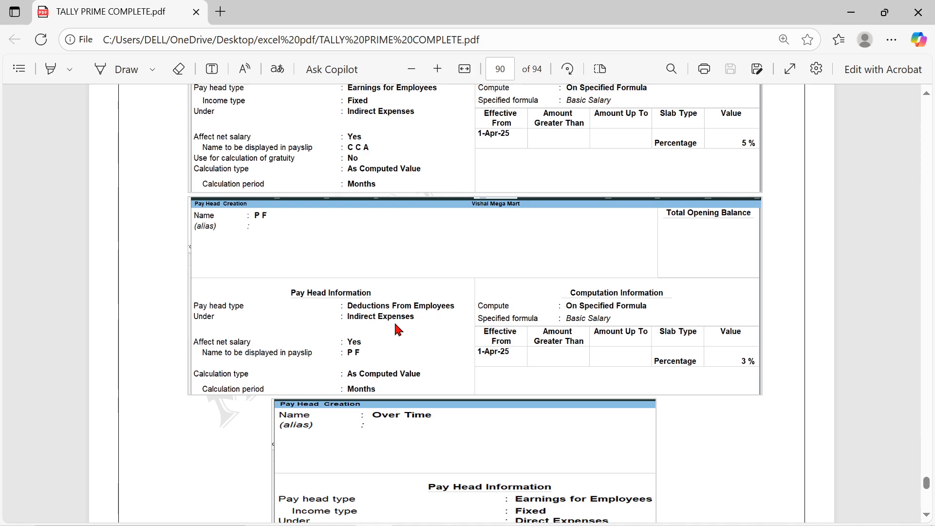
key(alt+Tab)
text(P F)
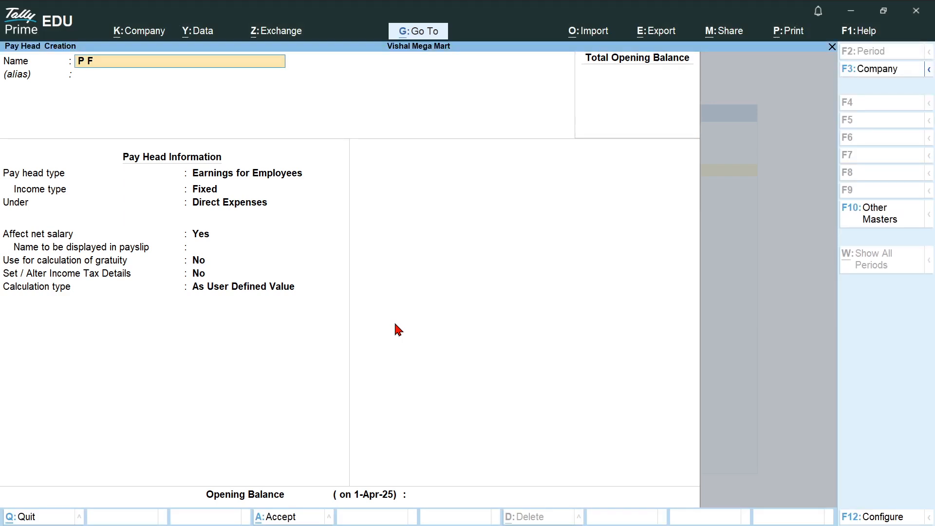
key(Return)
key(Return)
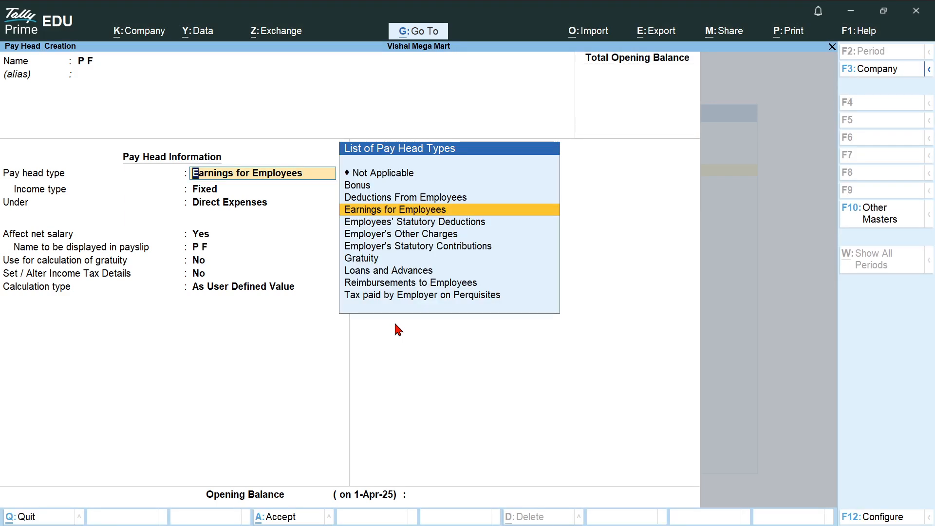
- Set the P F pay head type to Deductions From Employees and place it under Indirect Expenses, checking against the PDF
text(d)
key(Return)
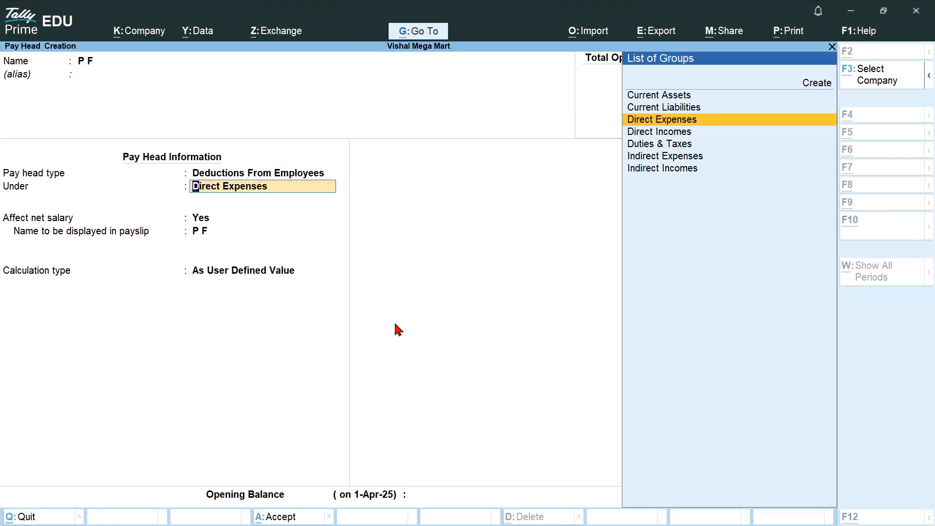
key(alt+Tab)
key(alt+Tab)
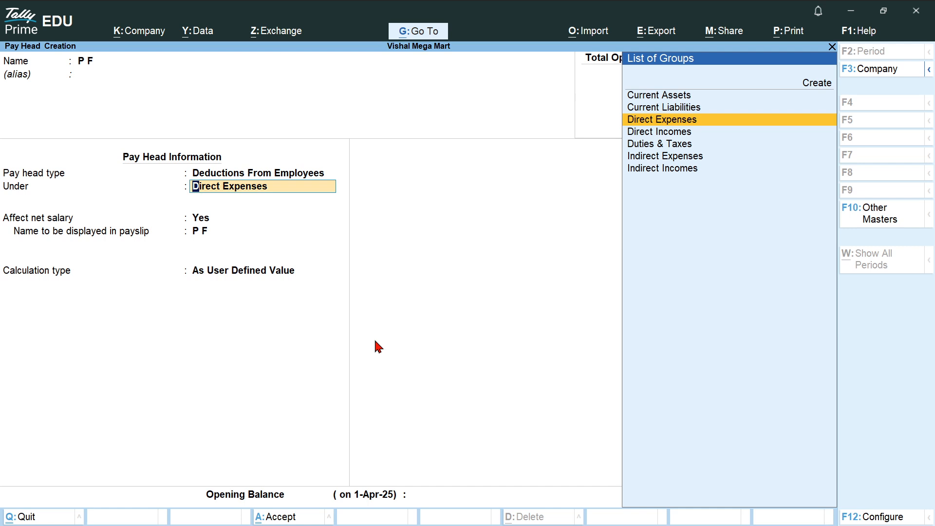
key(Down)
key(Down)
key(Down)
key(Return)
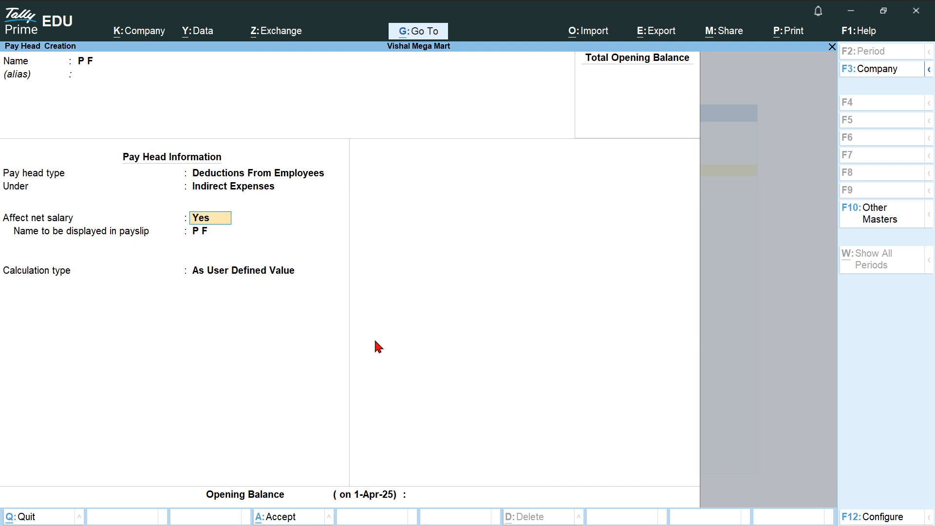
- Keep P F affecting net salary under its own payslip name, and calculate it As Computed Value over Months, as in the PDF
key(alt+Tab)
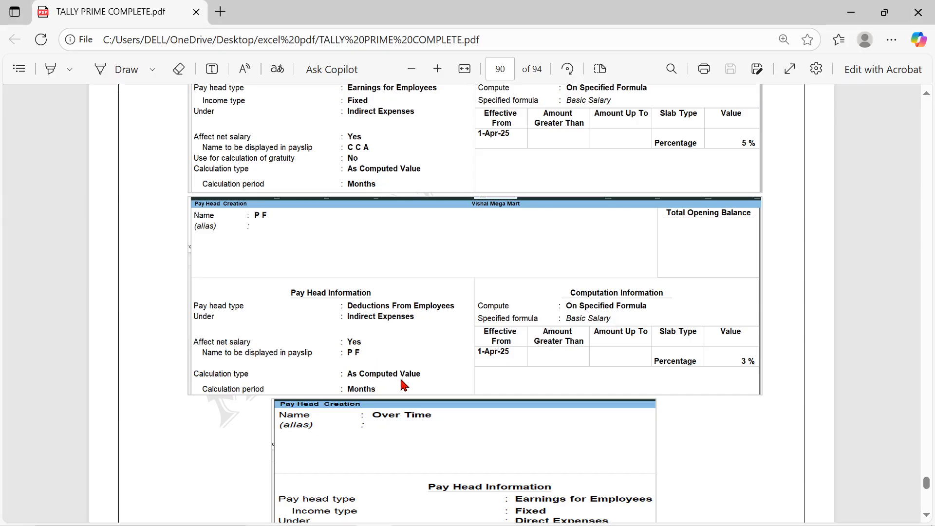
key(alt+Tab)
key(Return)
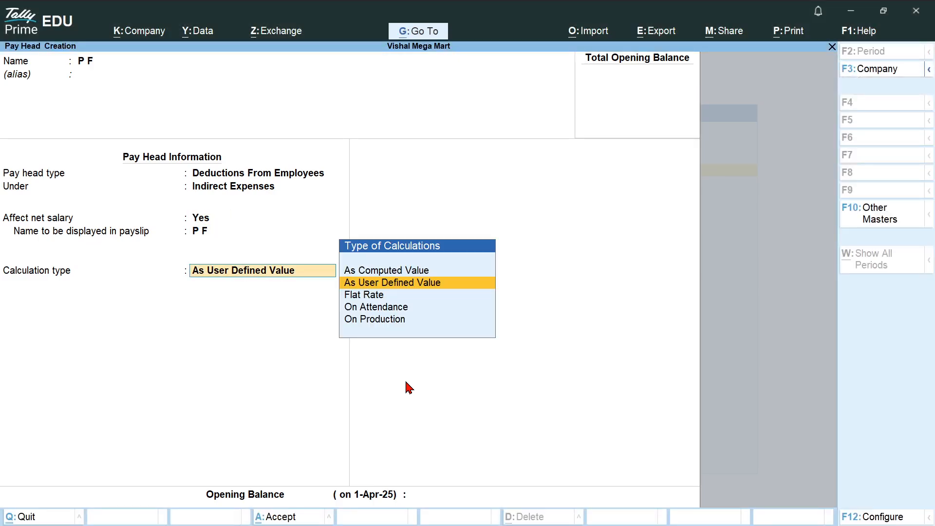
key(Up)
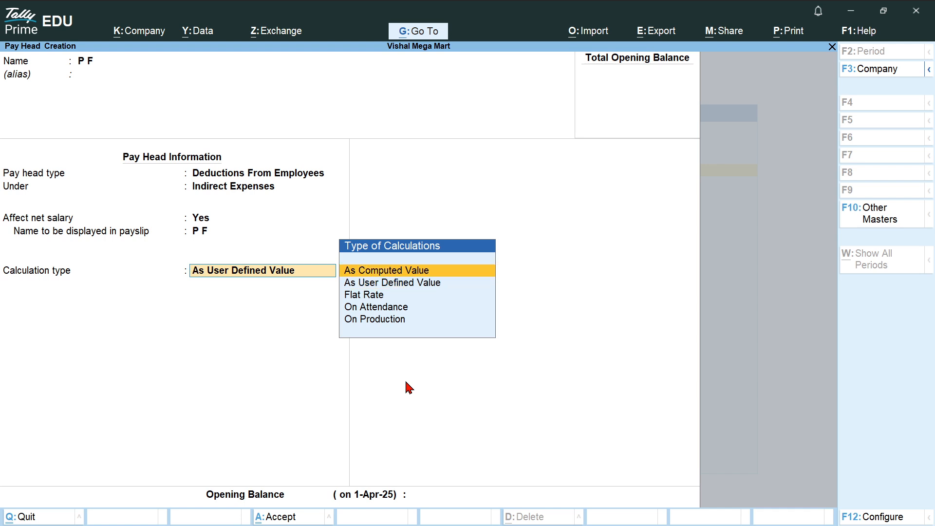
key(Return)
key(Return)
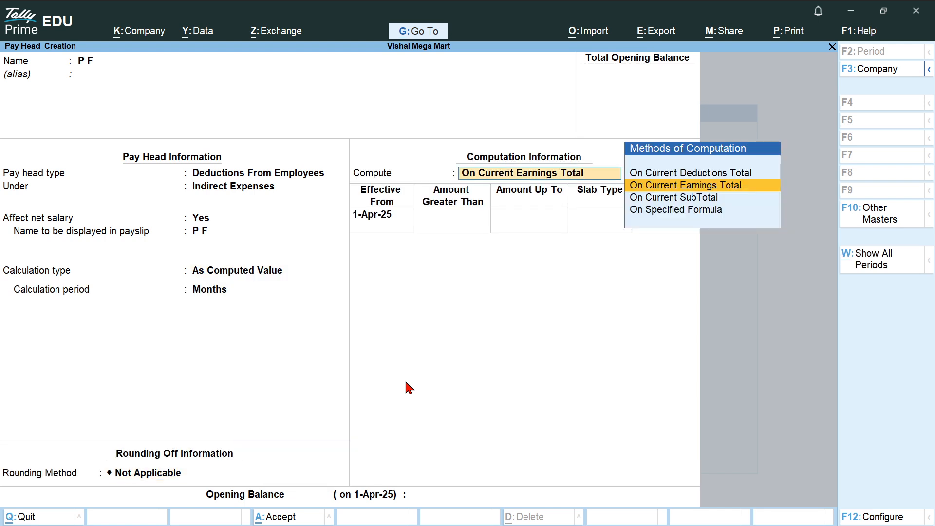
- Compute P F on a specified formula that adds only the Basic Salary pay head
key(Down)
key(Down)
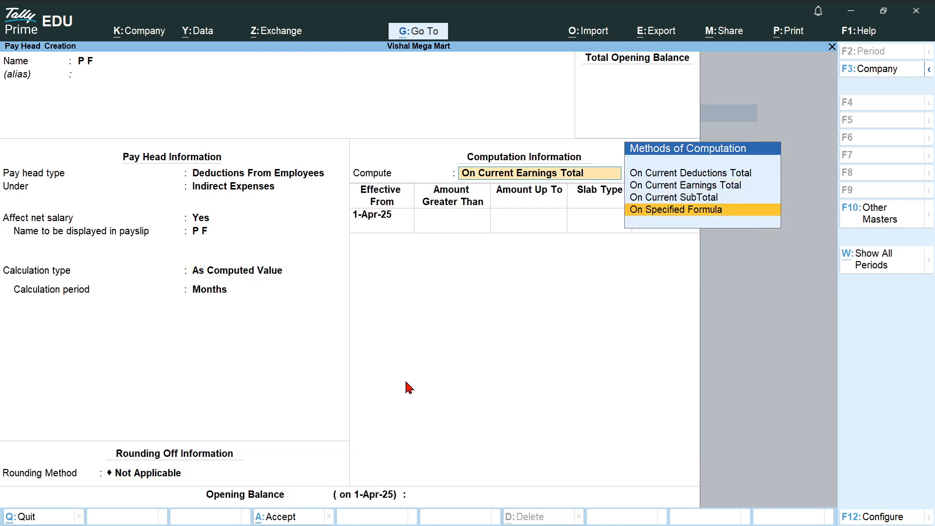
key(Return)
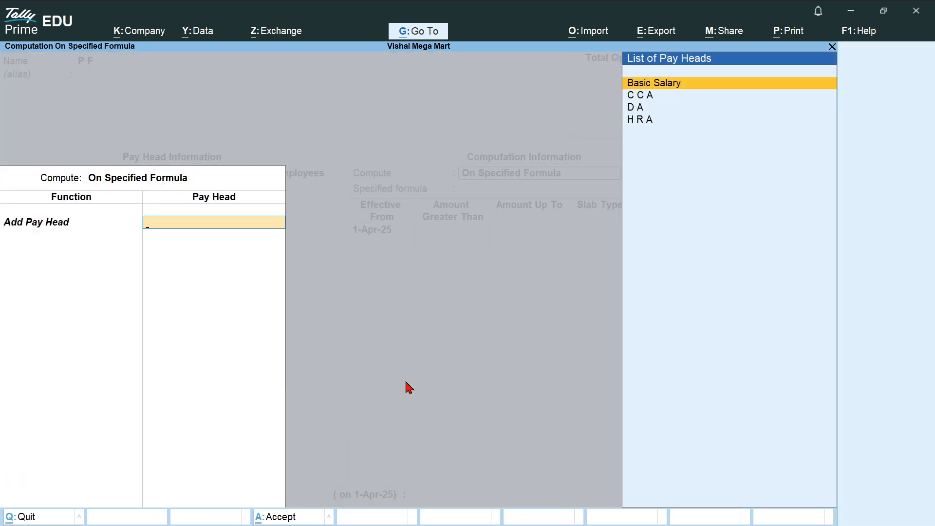
key(Return)
key(Return)
- Set a Percentage slab of 3% for P F, checking the rate in the PDF, and save the pay head
key(Return)
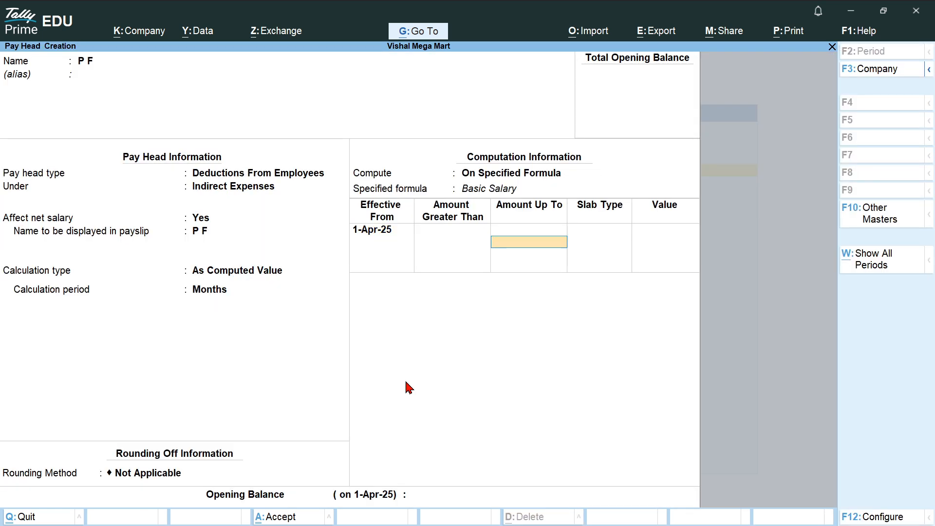
key(Return)
key(Return)
text(3)
key(alt+Tab)
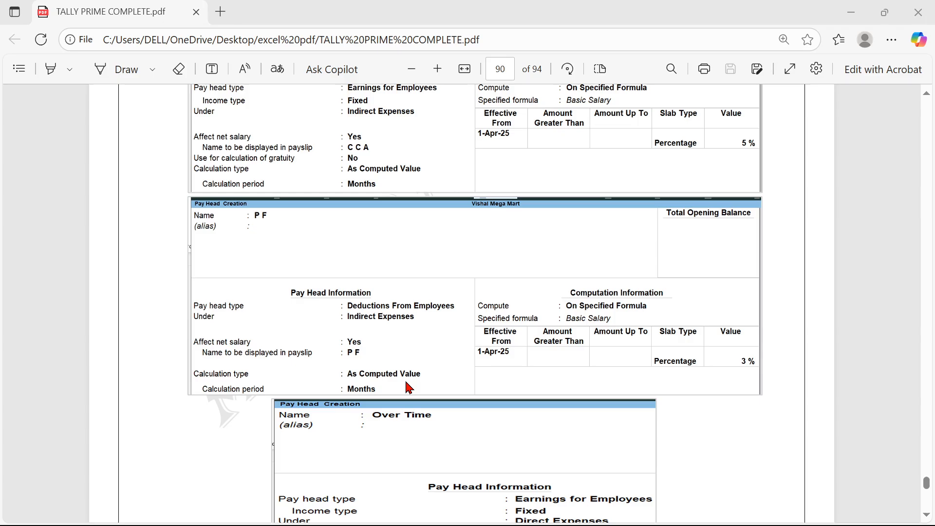
key(alt+Tab)
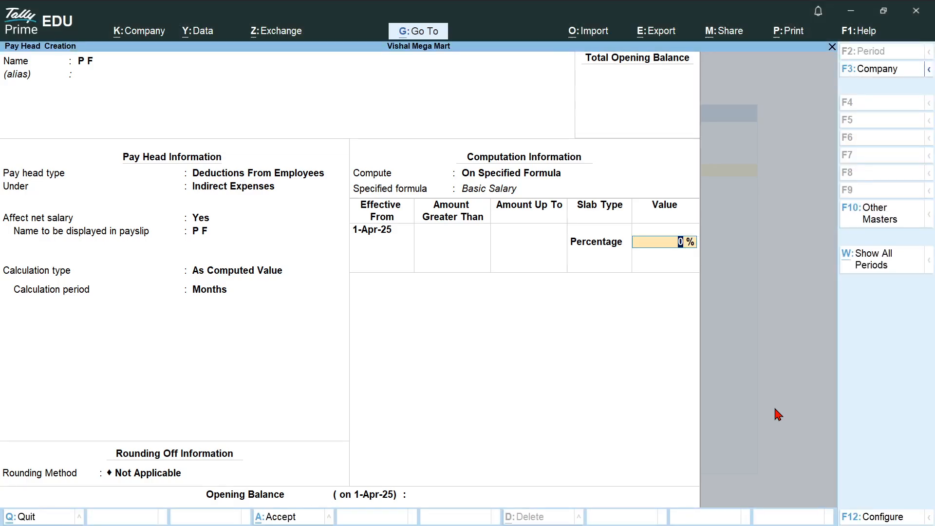
key(Return)
key(Return)
key(Return)
key(Return)
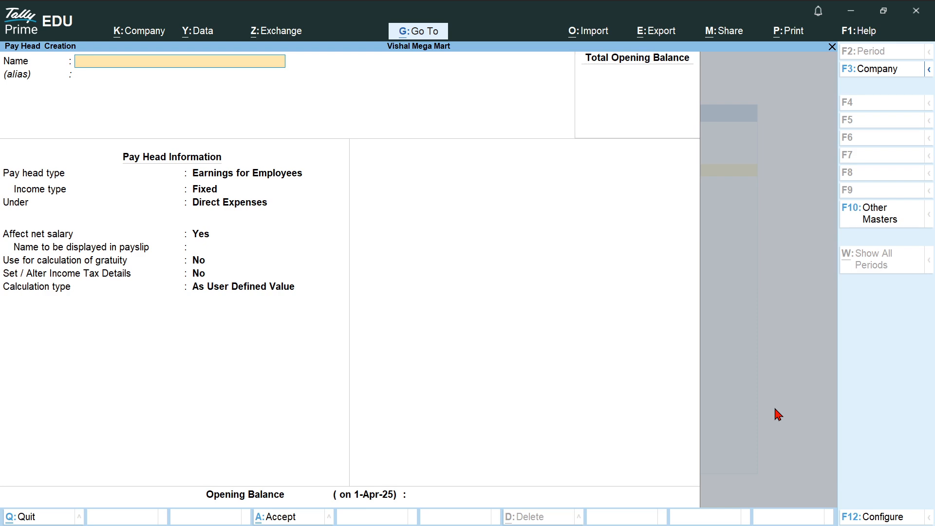
- Name the new pay head Over Time, following the PDF, with type Earnings for Employees and Fixed income type
key(alt+Tab)
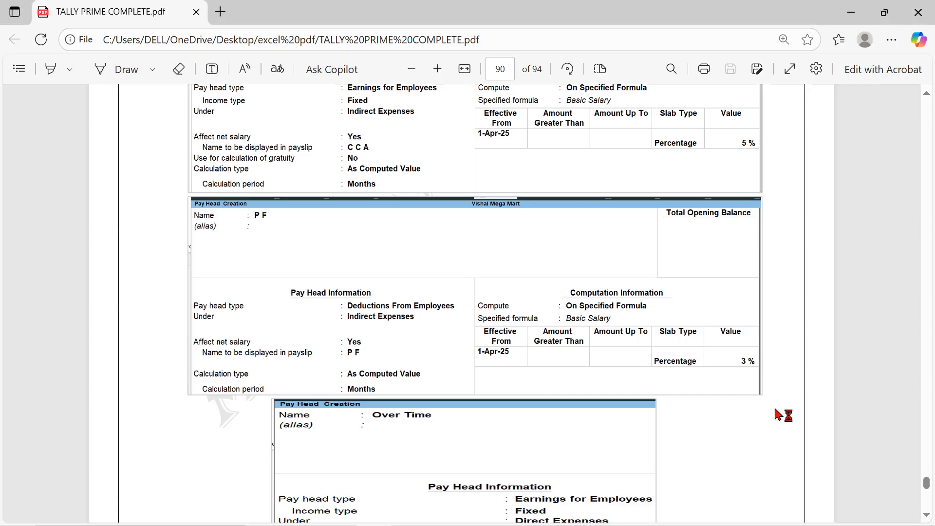
scroll(778, 415, down, 4)
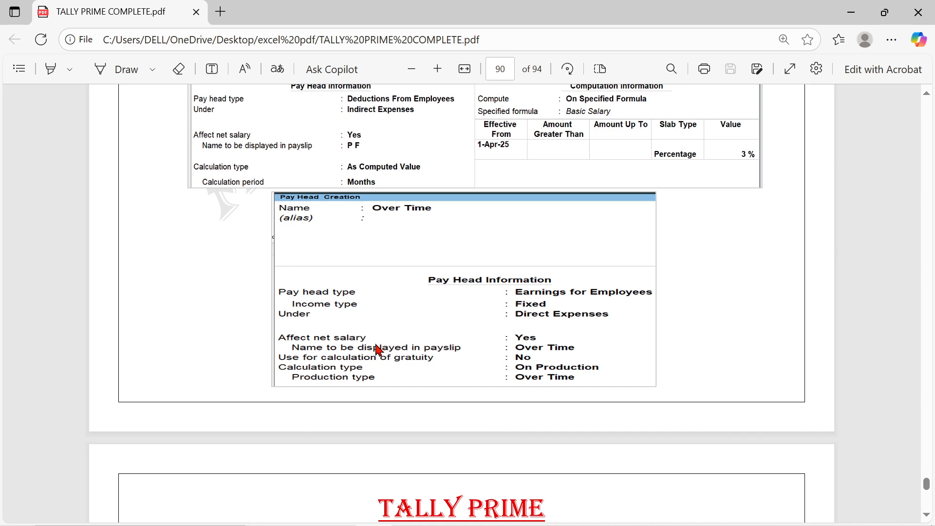
scroll(379, 349, down, 5)
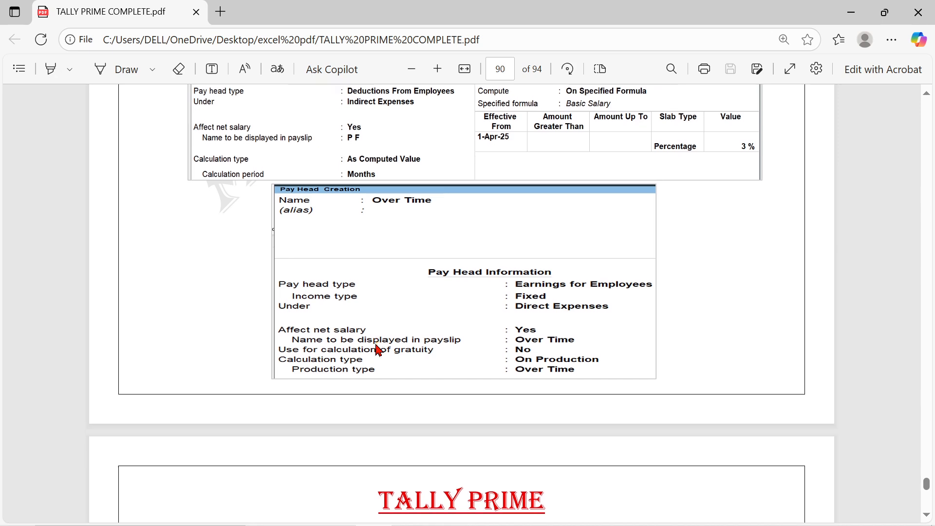
scroll(379, 349, up, 3)
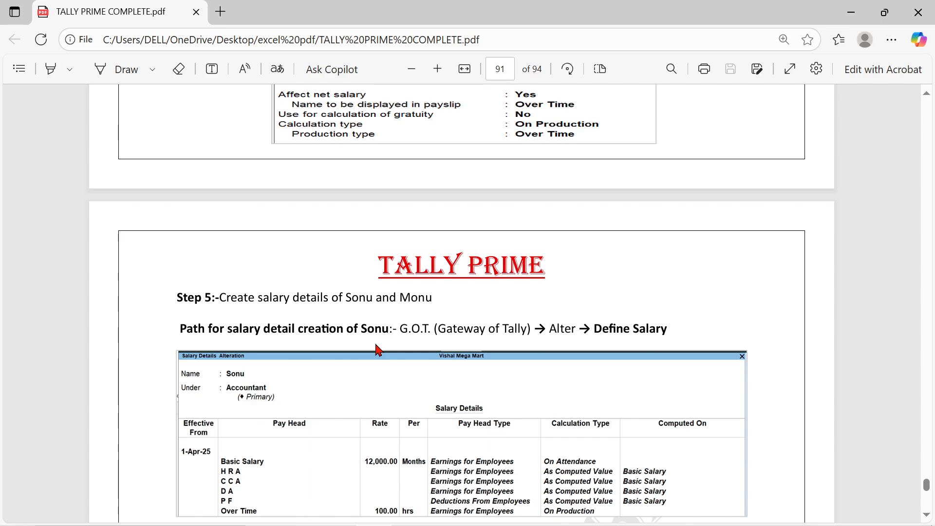
key(alt+Tab)
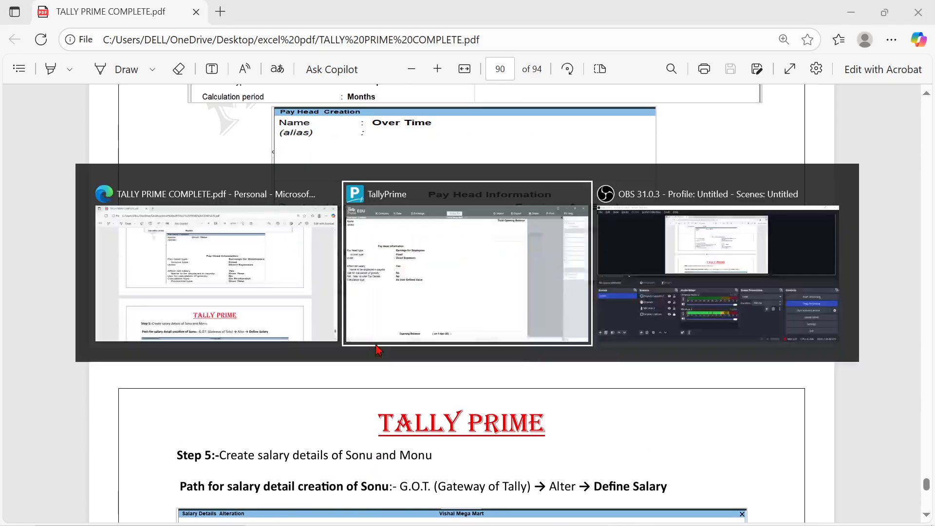
text(Ov)
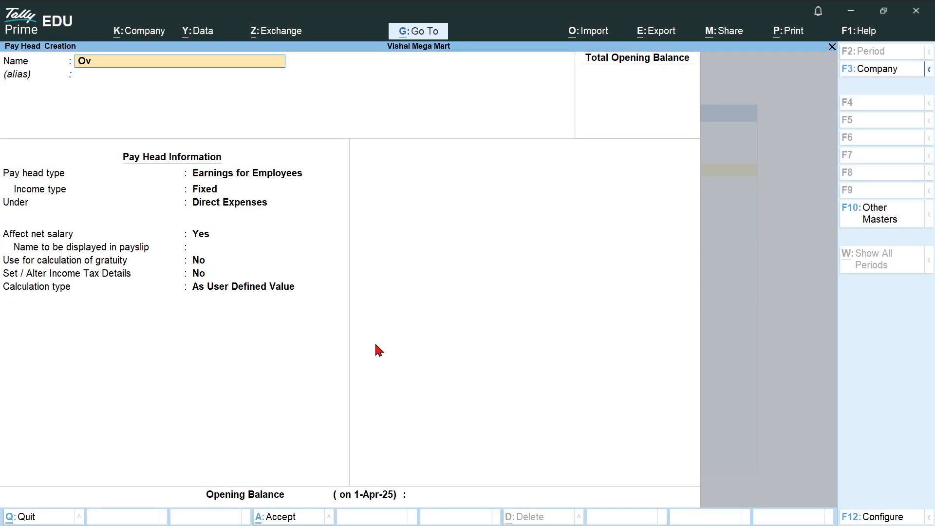
text(er time)
key(Return)
key(Return)
key(Return)
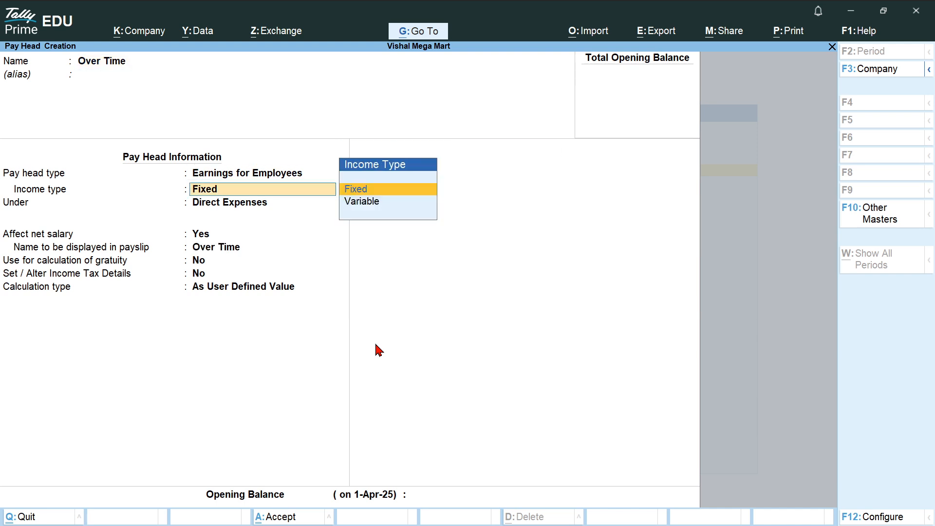
key(Return)
- Place the Over Time pay head under Direct Expenses, checking the group against the PDF
key(Down)
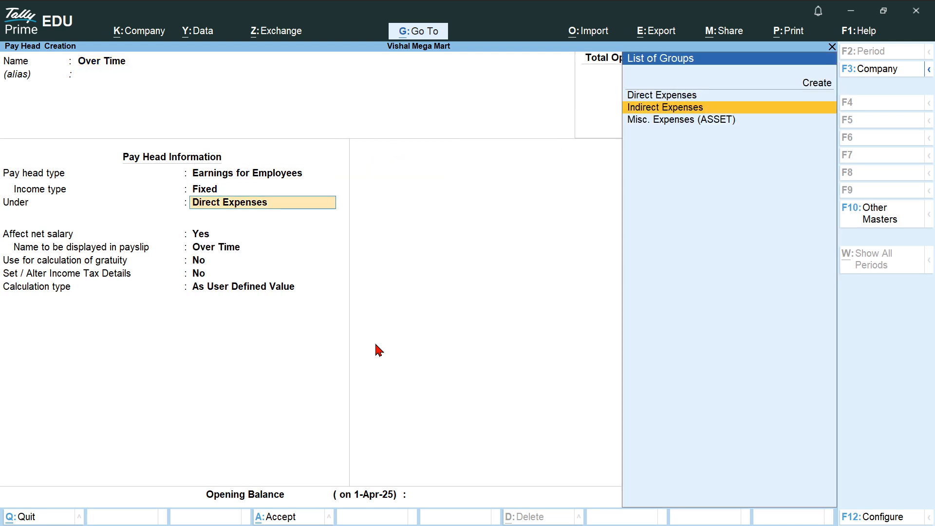
key(Return)
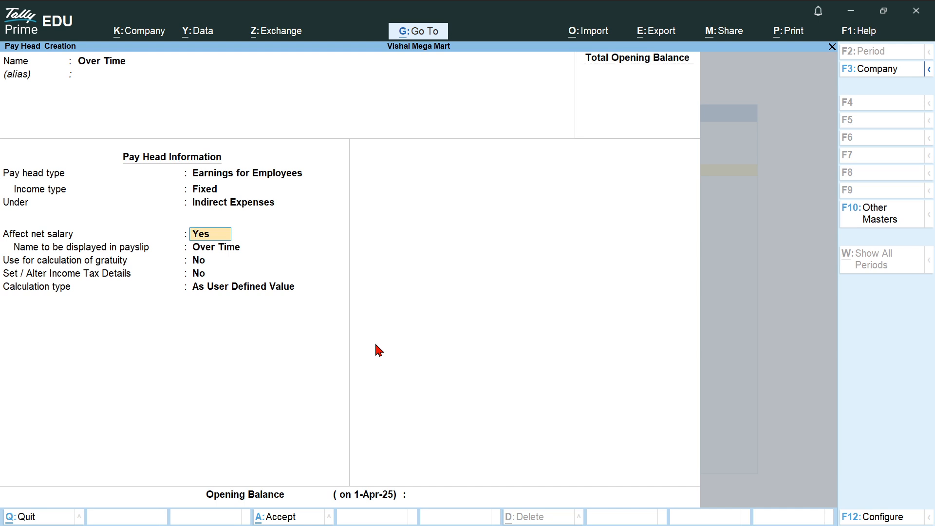
key(BackSpace)
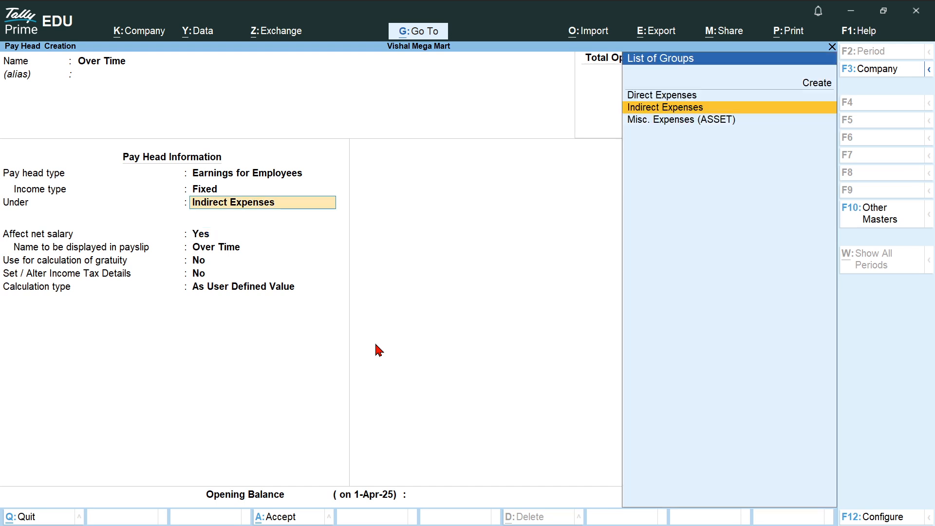
text(D)
key(Return)
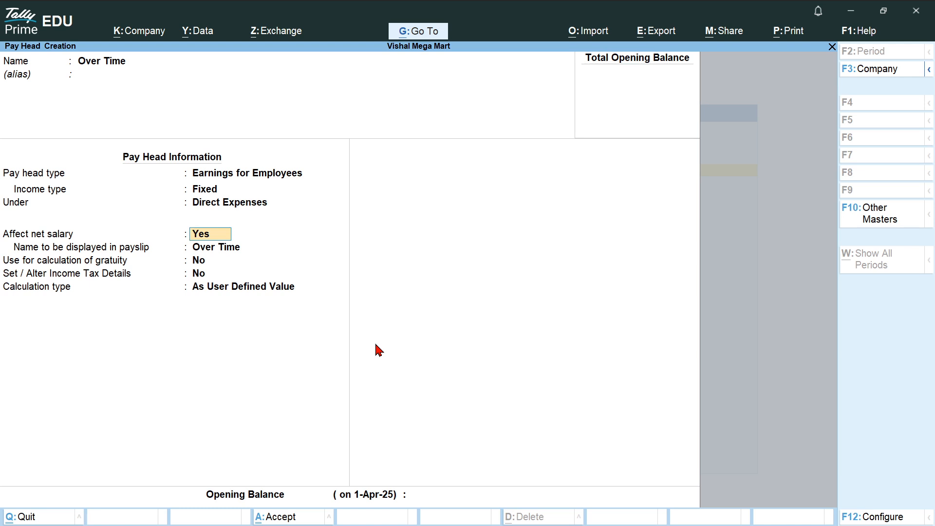
key(alt+Tab)
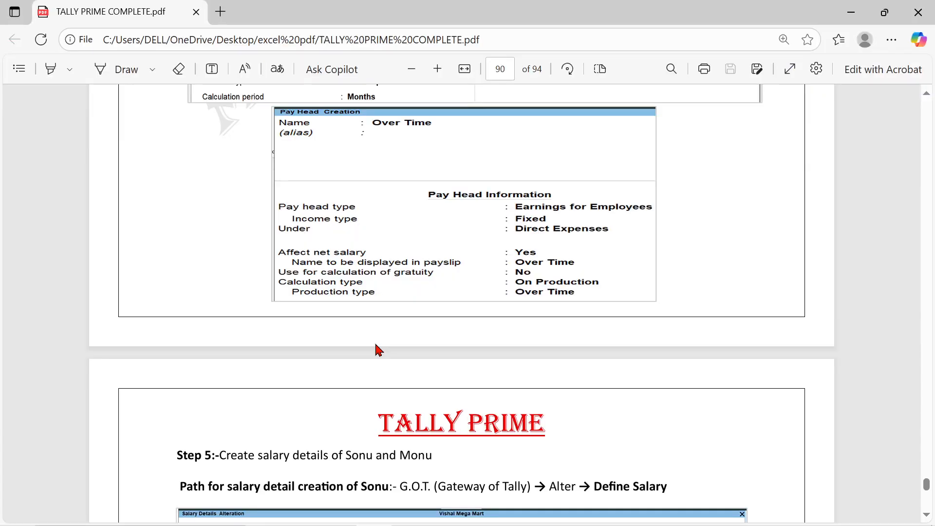
key(alt+Tab)
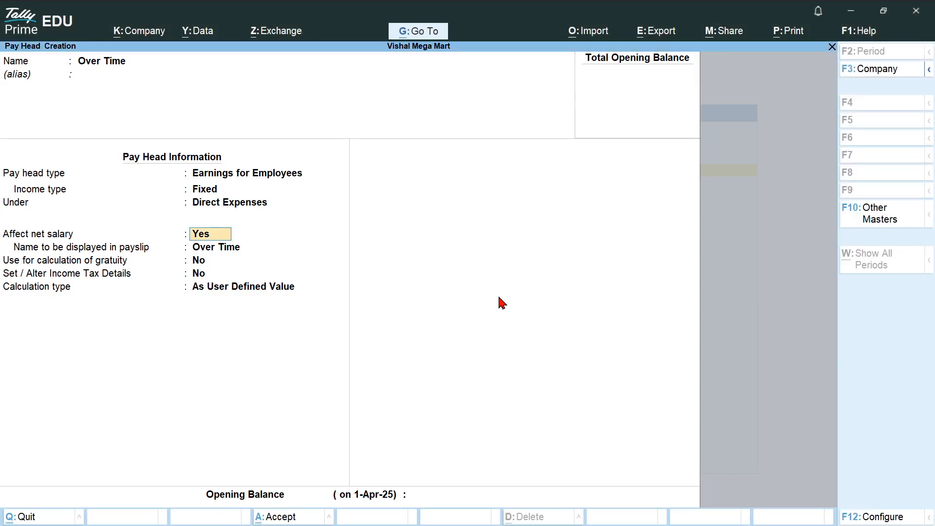
- Keep Over Time affecting net salary but not gratuity, and calculate it On Production with Over Time as production type, as in the PDF
key(Return)
key(Return)
key(Return)
key(Return)
key(alt+Tab)
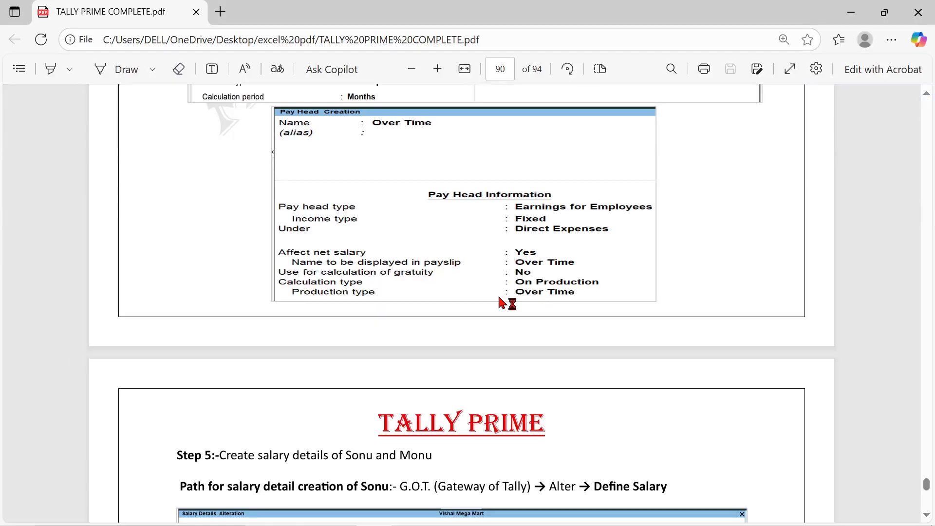
key(alt+Tab)
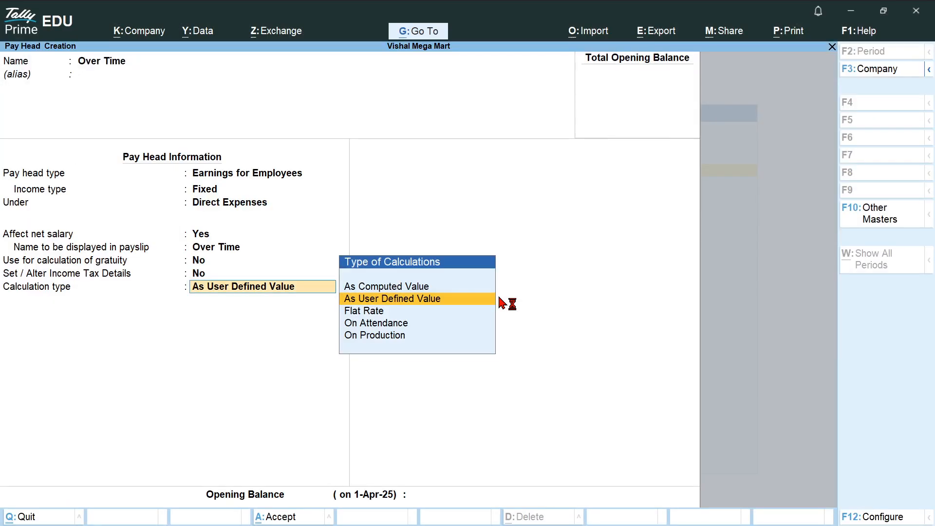
key(Down)
key(Down)
key(Down)
key(Return)
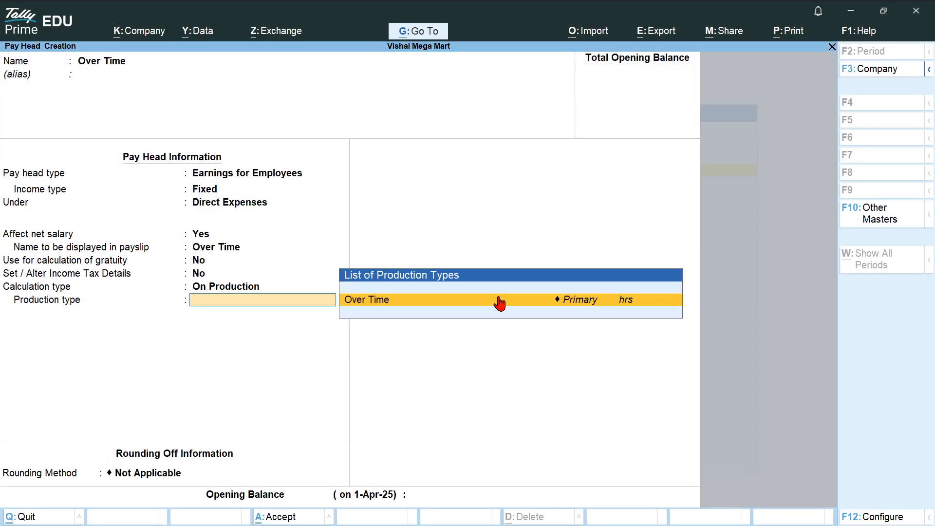
key(Return)
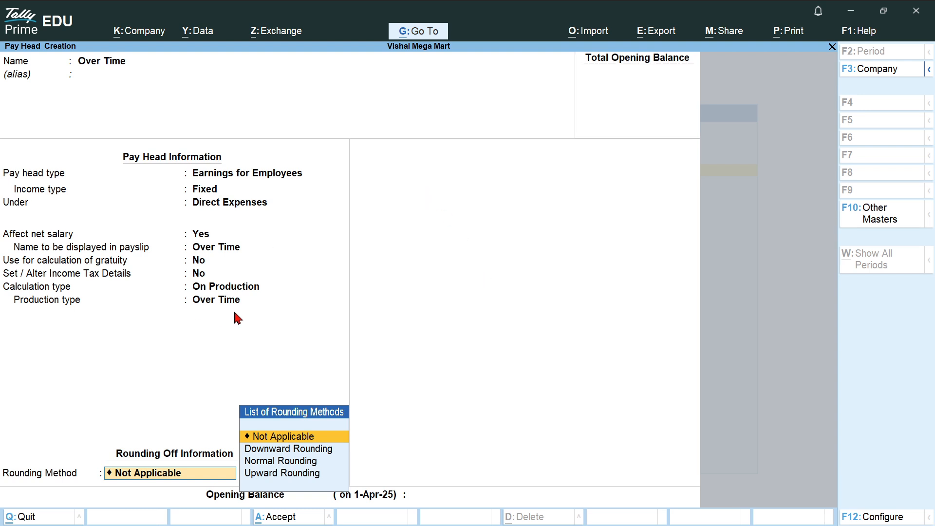
- Leave rounding Not Applicable and the opening balance empty, and save the Over Time pay head
key(Return)
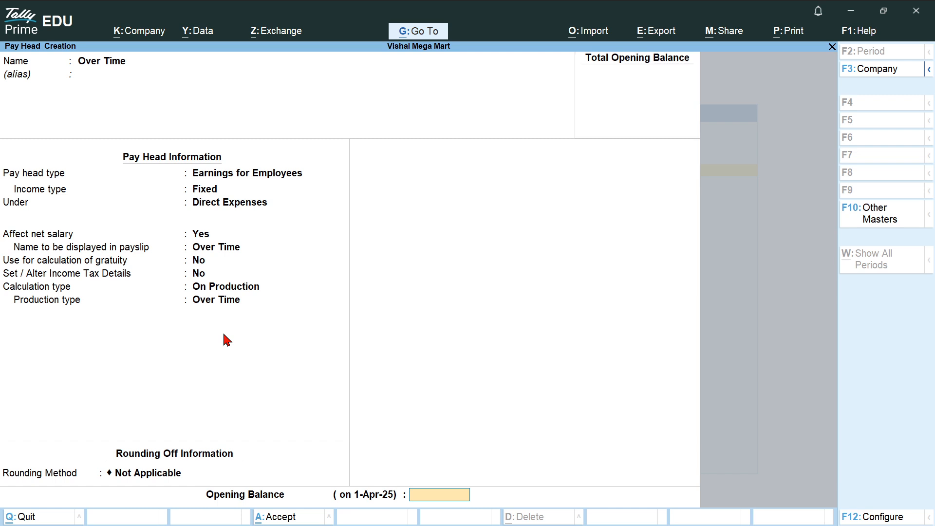
key(Return)
key(Return)
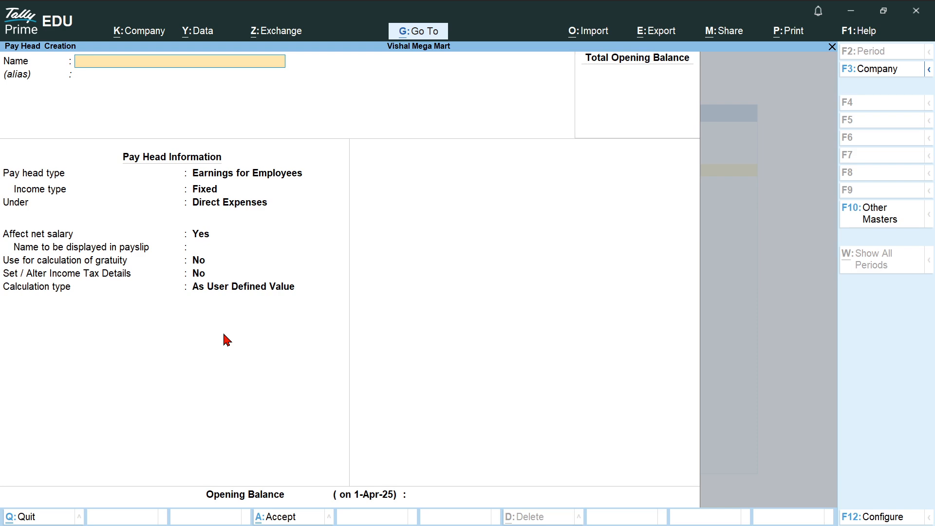
- Check Step 5 in the PDF, then leave pay head creation and open Define Salary among the masters to alter
key(alt+Tab)
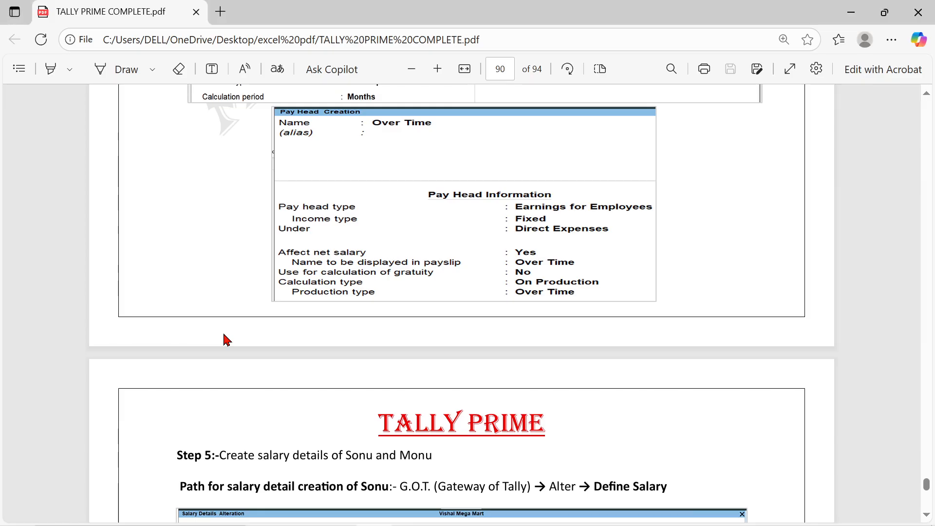
scroll(226, 340, down, 5)
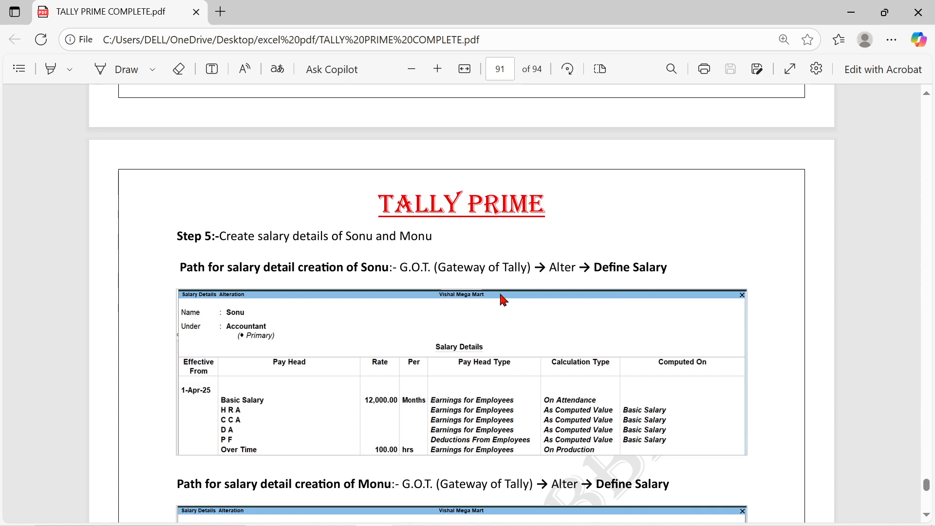
key(alt+Tab)
key(Escape)
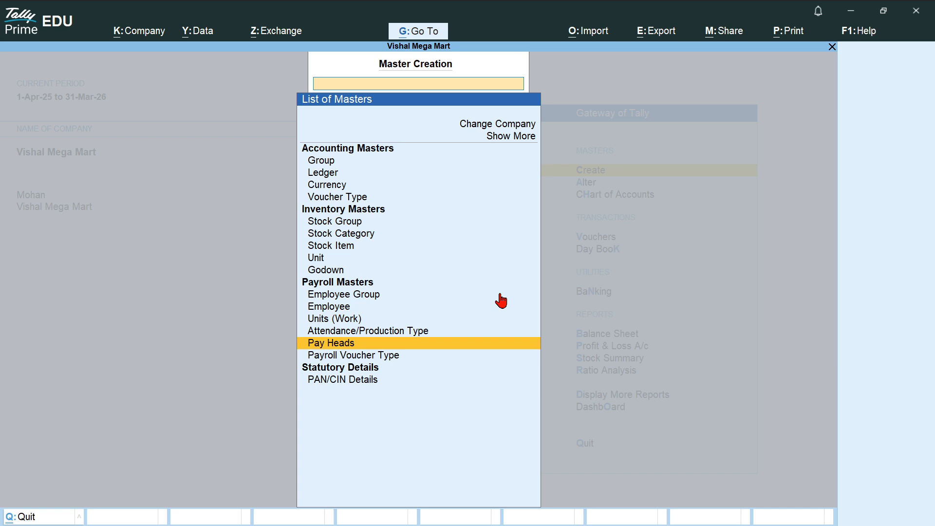
key(Escape)
key(Down)
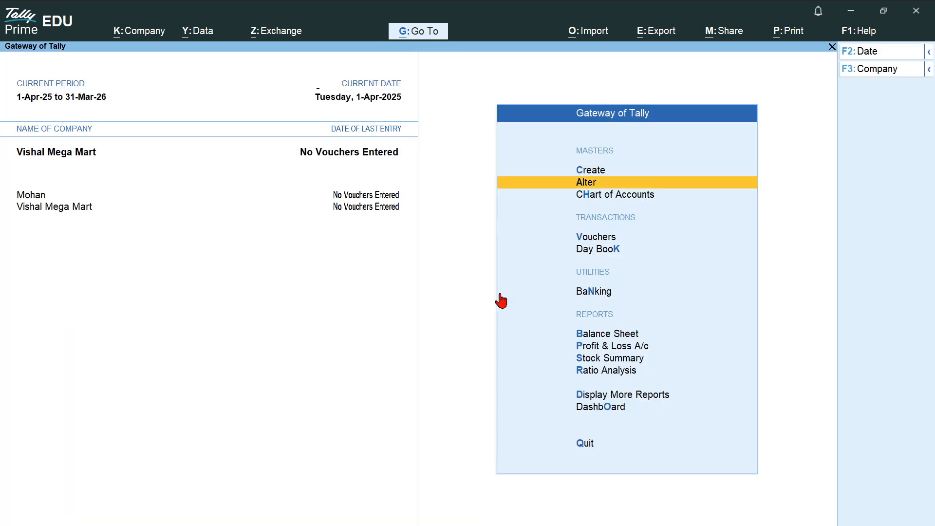
key(Return)
key(Down)
key(Down)
key(Down)
key(Down)
key(Down)
key(Down)
key(Down)
key(Down)
key(Down)
key(Down)
key(Down)
key(Down)
key(Down)
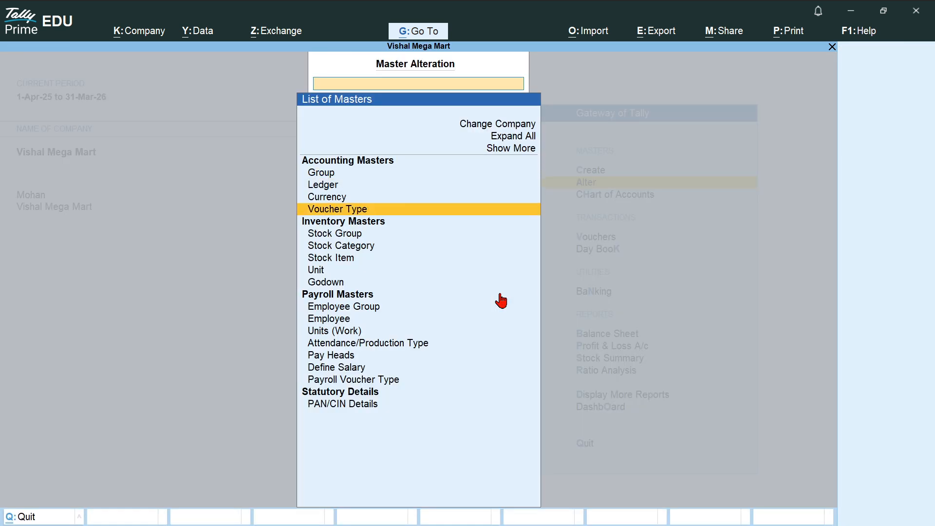
key(Down)
key(Return)
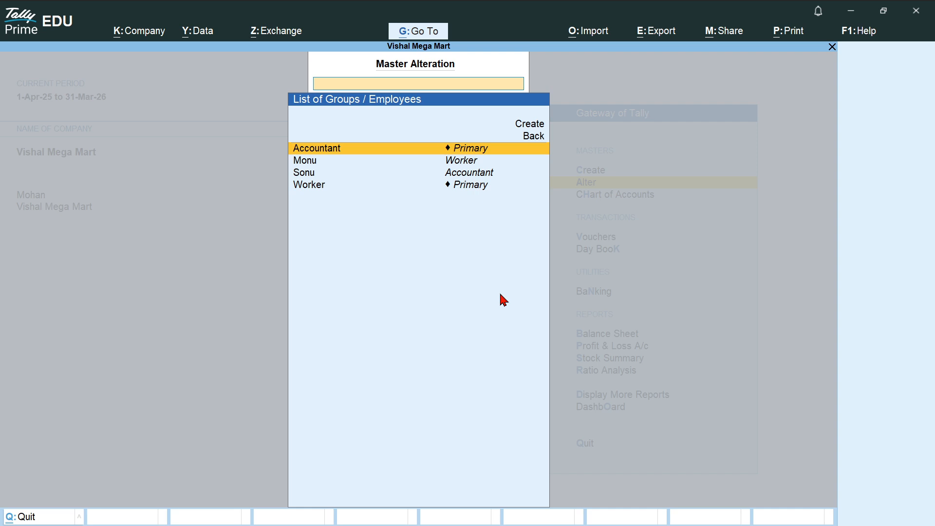
- Open the salary details of the employee under the Accountant group, checking the PDF for which one comes first
key(alt+Tab)
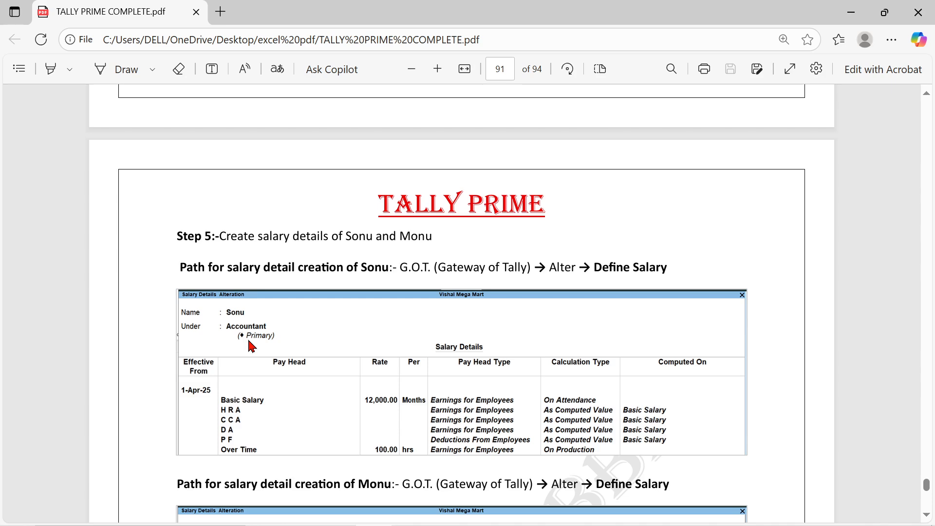
key(alt+Tab)
key(Down)
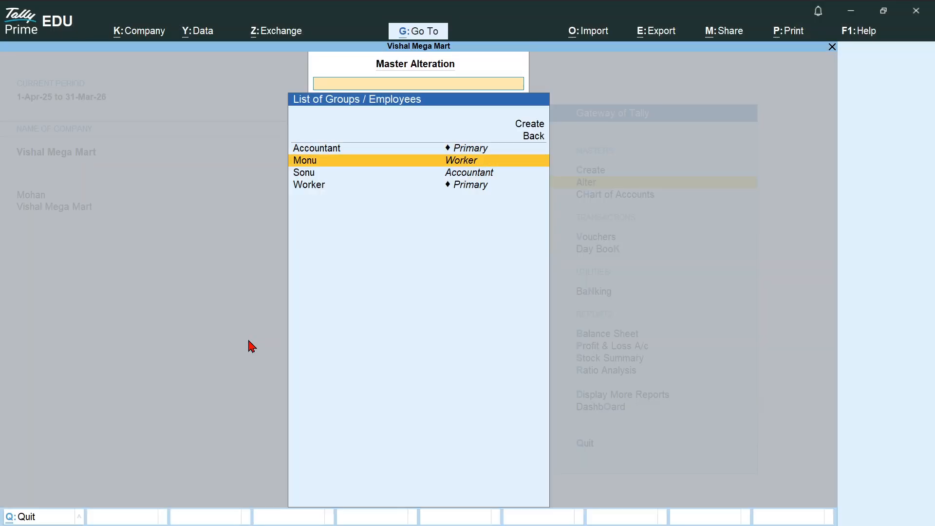
key(Down)
key(Return)
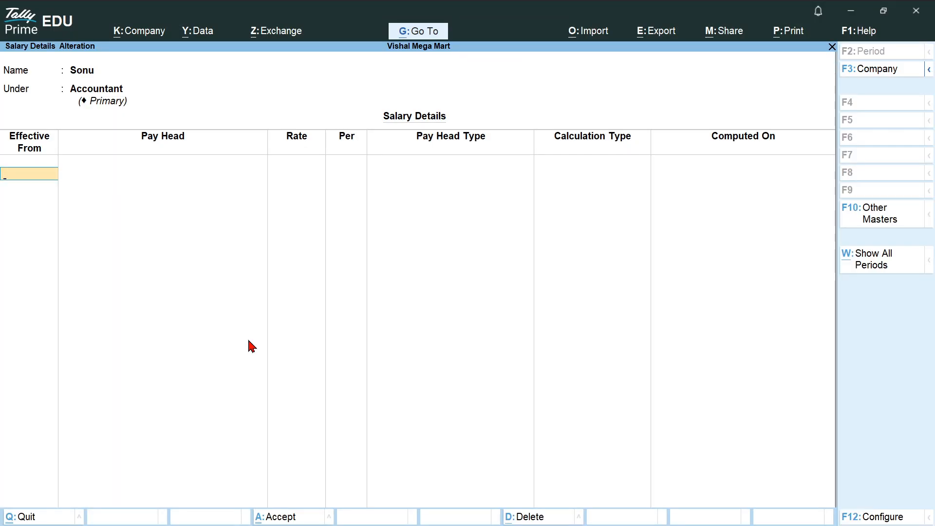
- Set the effective date of the Accountant employee's salary details to 1-Apr-25, as in the PDF
key(alt+Tab)
key(alt+Tab)
key(Return)
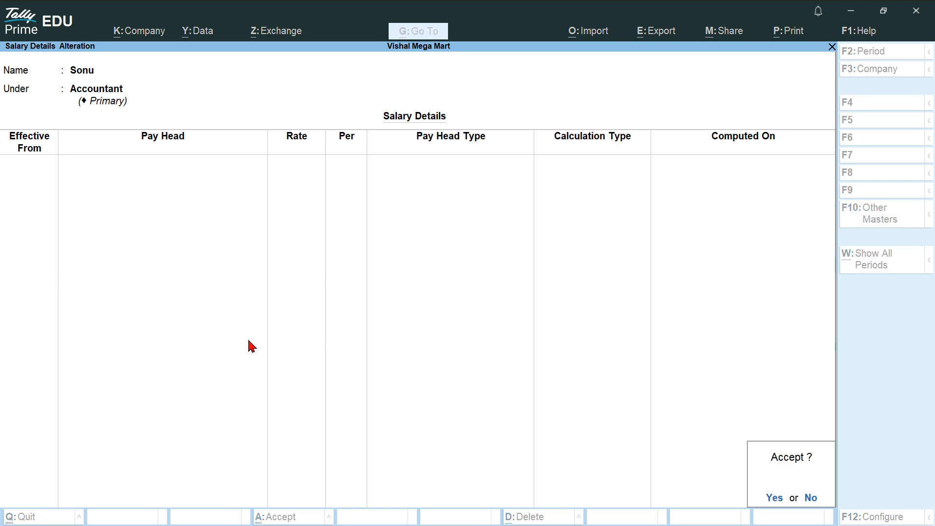
key(Escape)
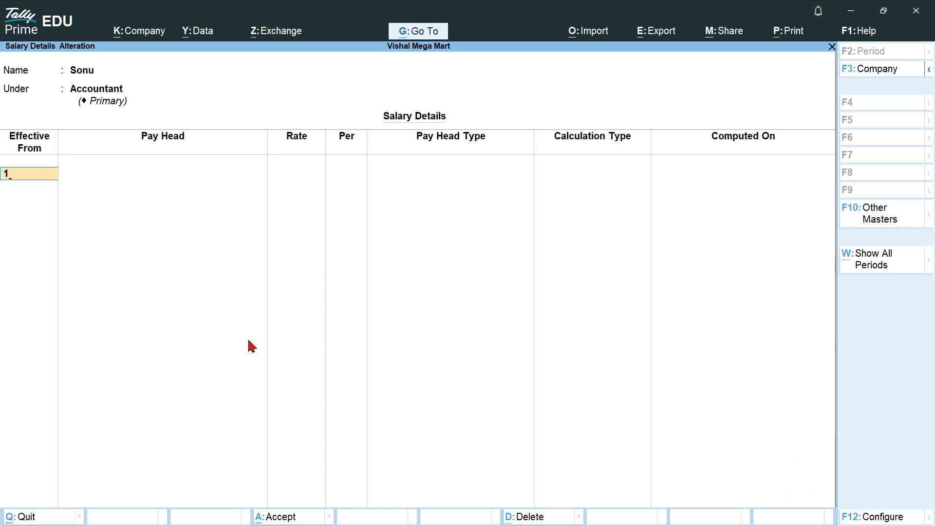
text(1-4-25)
key(Return)
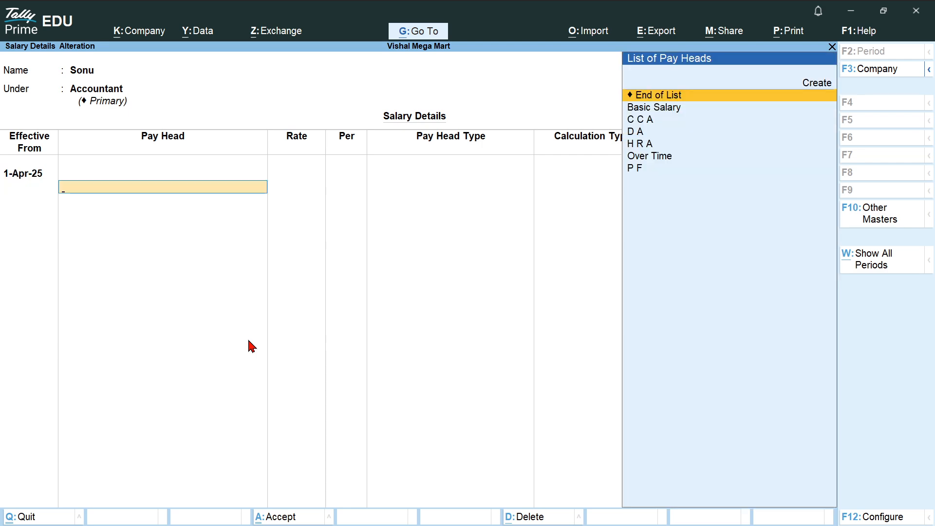
- Add the Basic Salary pay head at a rate of 12,000 to the Accountant employee's salary, following the PDF
key(alt+Tab)
key(alt+Tab)
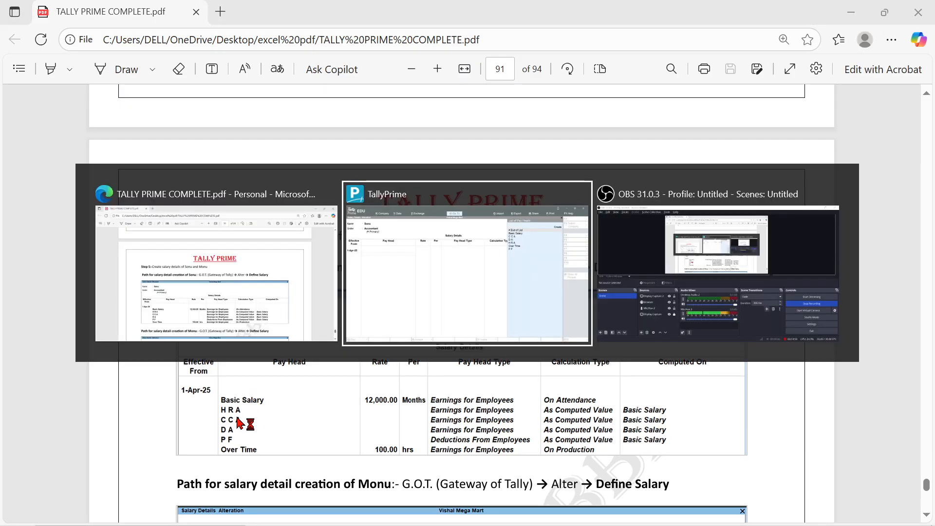
key(Down)
key(Return)
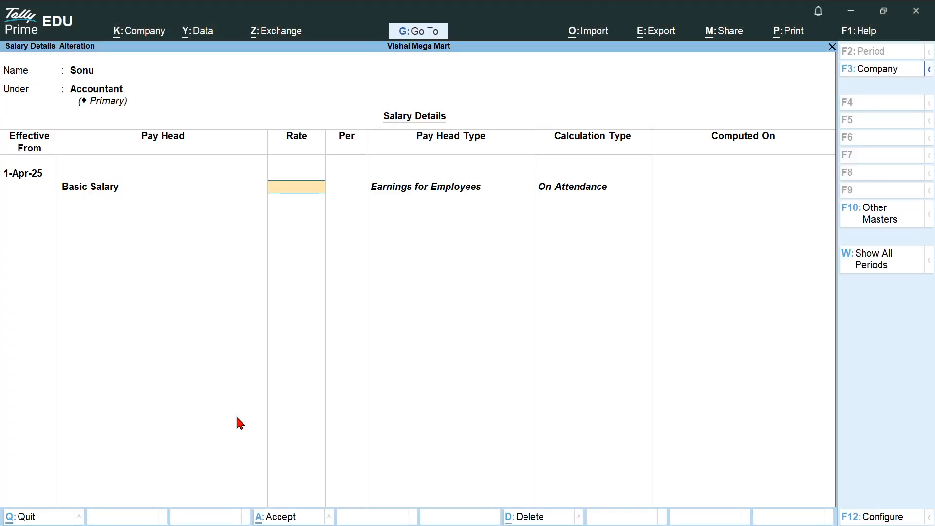
text(12000)
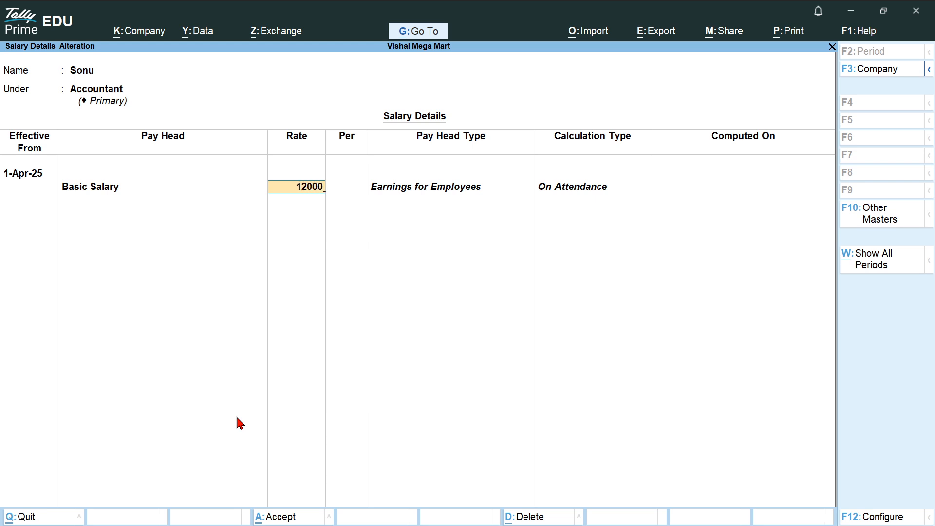
key(Return)
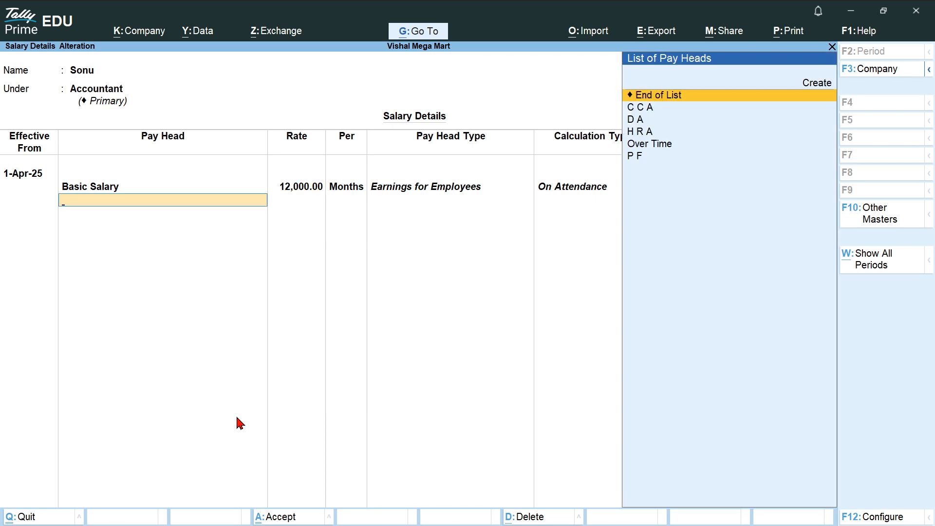
- Add the H R A and C C A pay heads to the Accountant employee's salary, following the order in the PDF
key(alt+Tab)
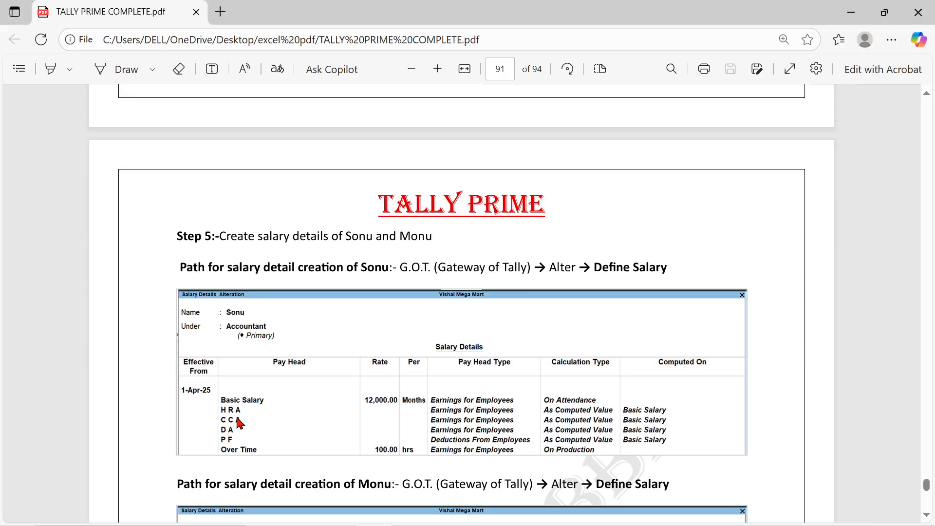
key(alt+Tab)
key(Down)
key(Down)
key(Down)
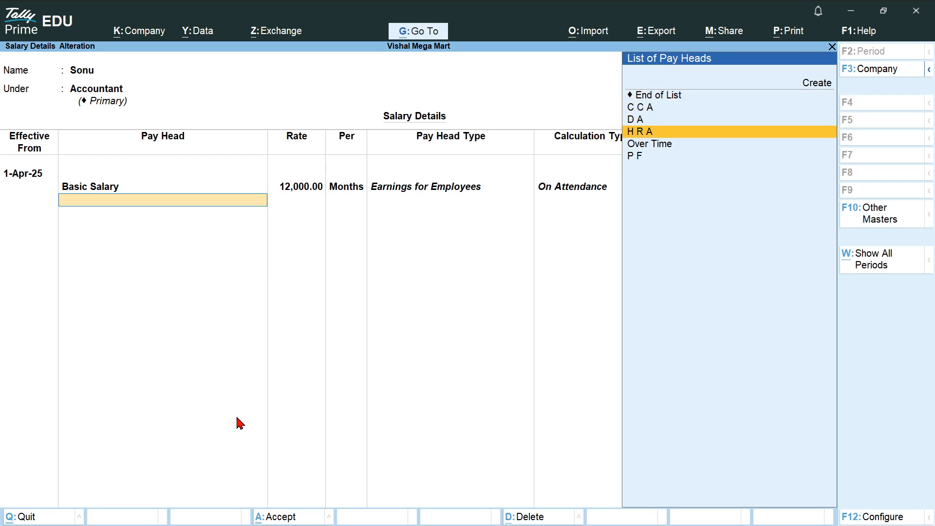
key(Return)
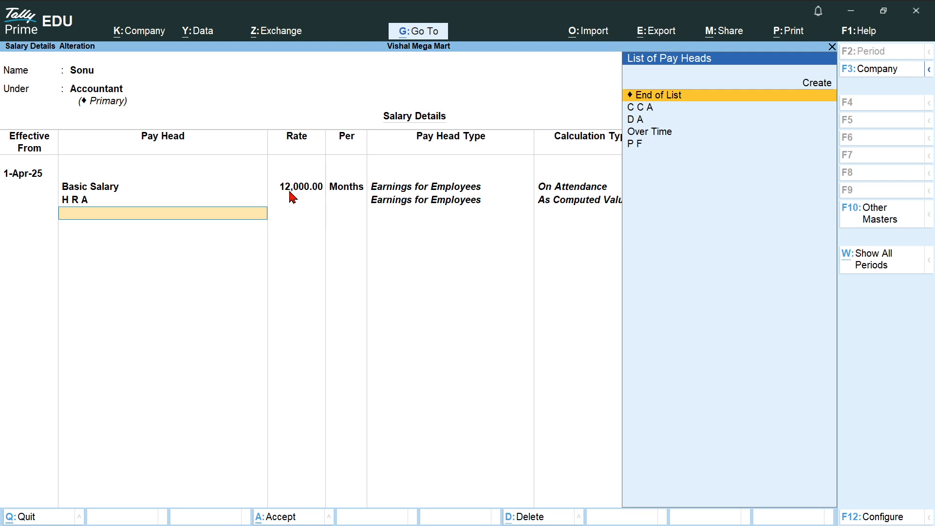
key(alt+Tab)
key(alt+Tab)
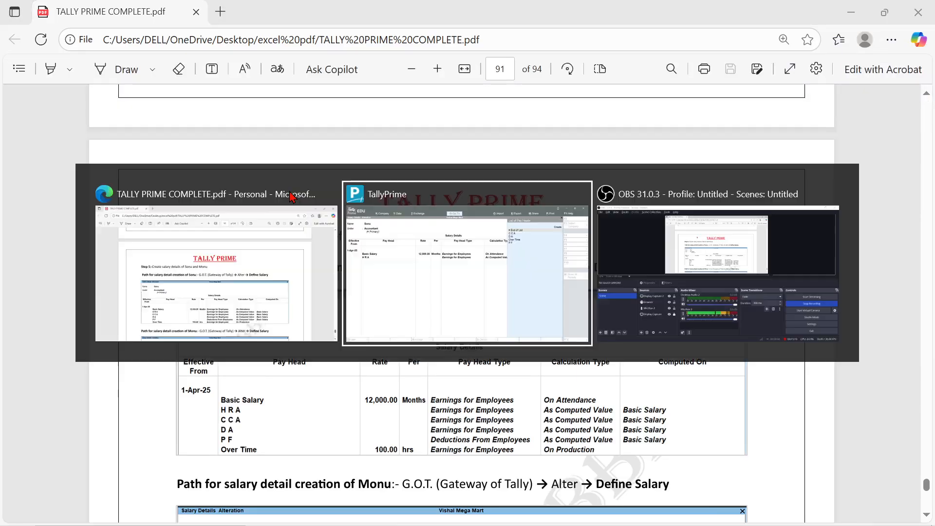
key(Down)
key(Return)
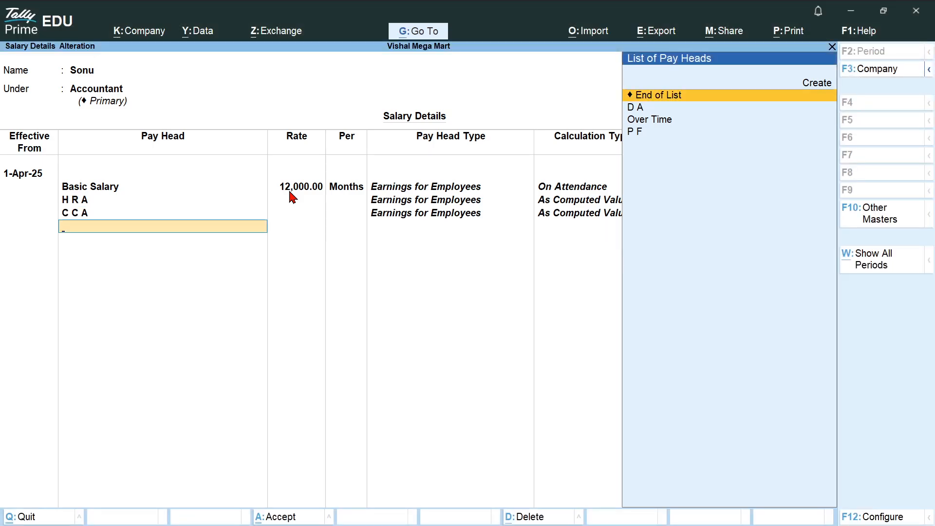
- Add the D A and P F pay heads to the Accountant employee's salary, checking their order in the PDF
key(alt+Tab)
key(alt+Tab)
key(Down)
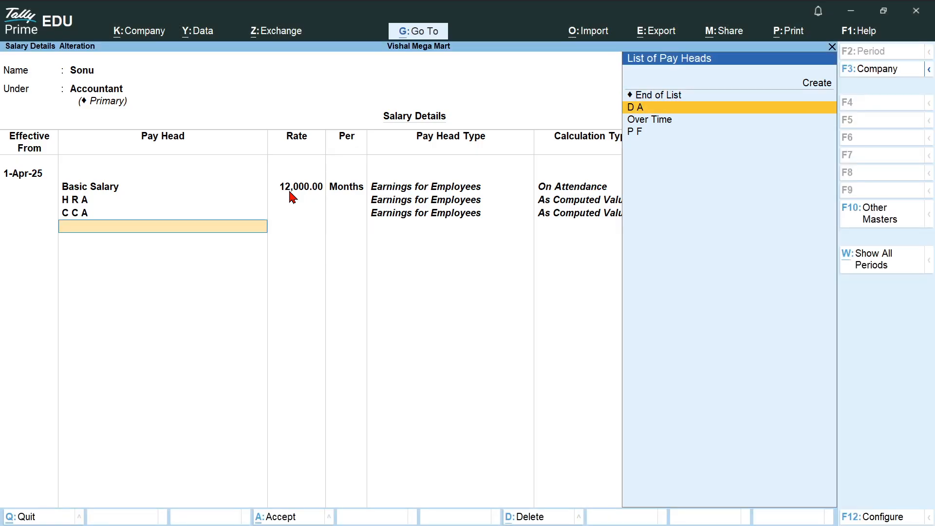
key(Return)
key(alt+Tab)
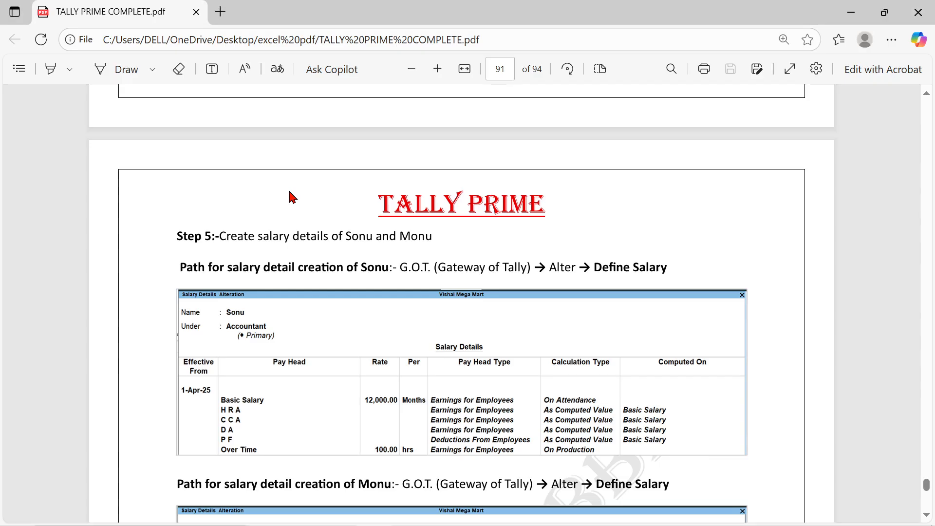
key(alt+Tab)
key(Down)
key(Down)
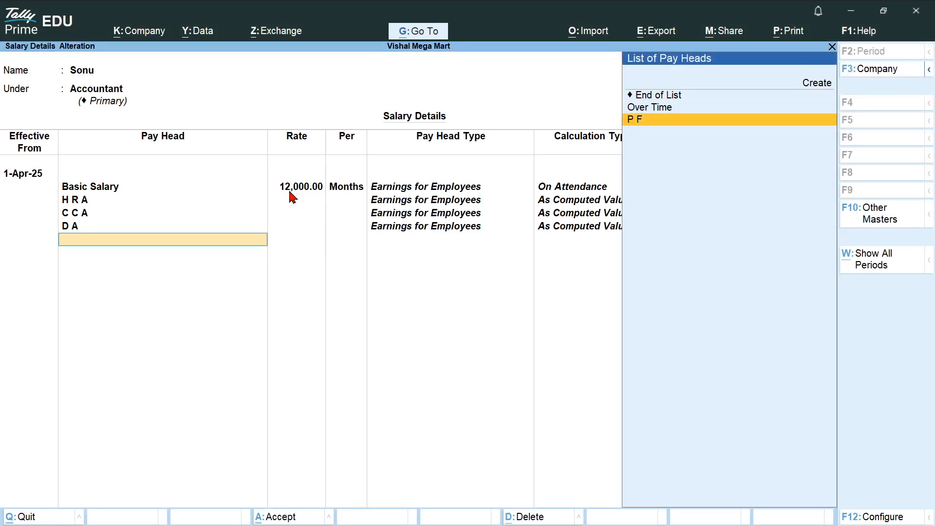
key(Return)
- Add the Over Time pay head at a rate of 100 to the Accountant employee's salary, as in the PDF
key(alt+Tab)
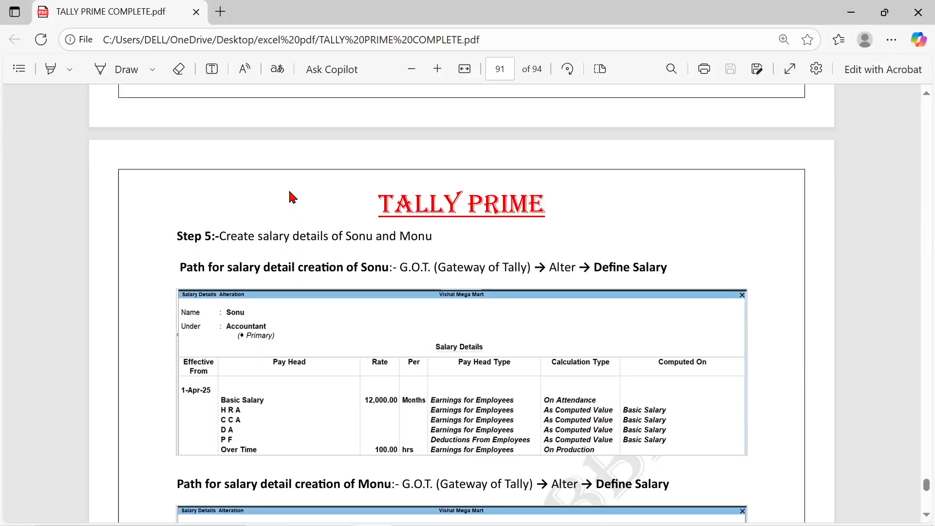
key(alt+Tab)
key(Down)
key(Return)
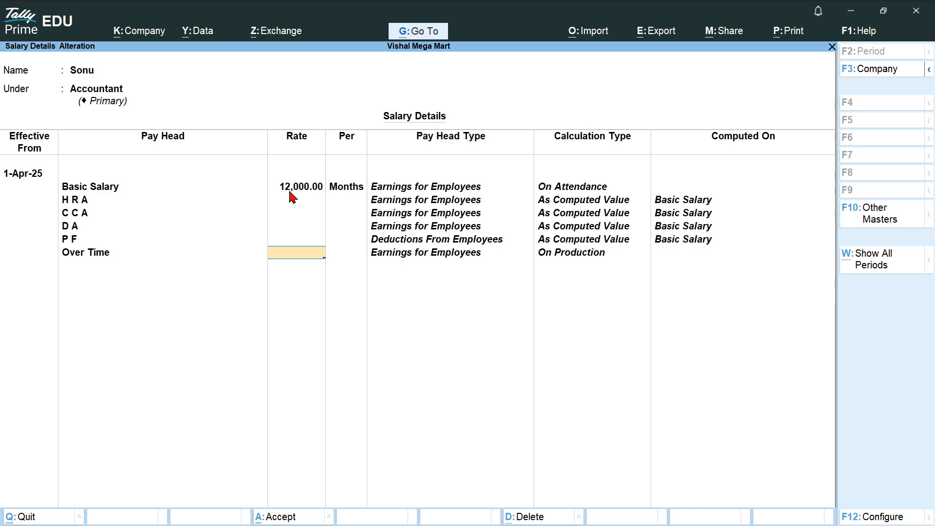
key(alt+Tab)
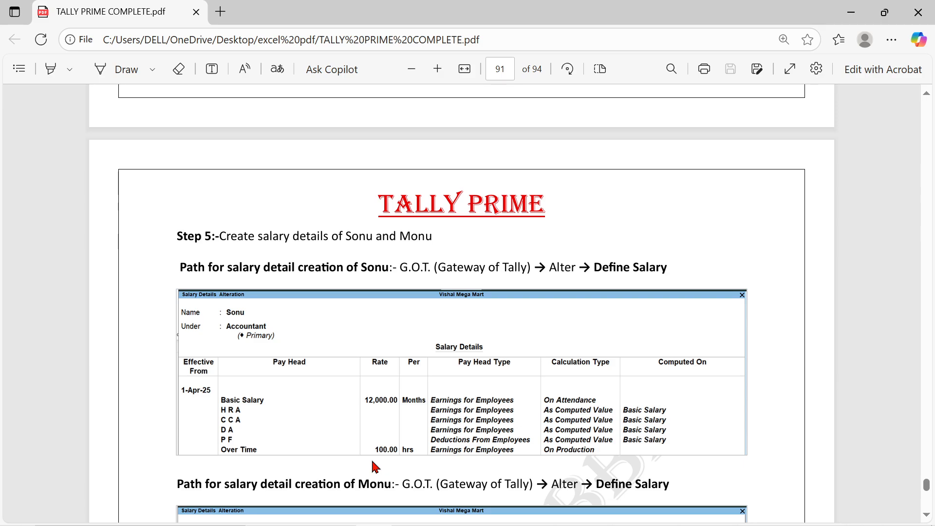
key(alt+Tab)
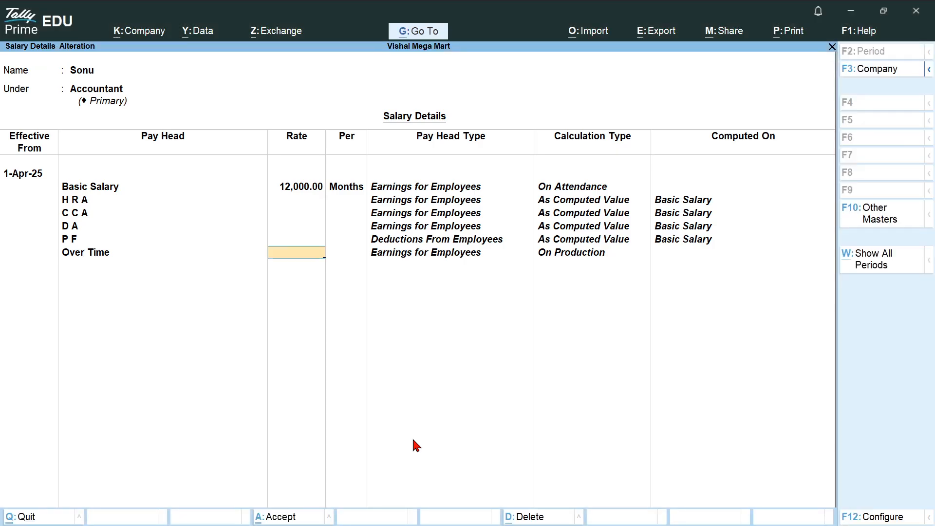
text(100)
key(Return)
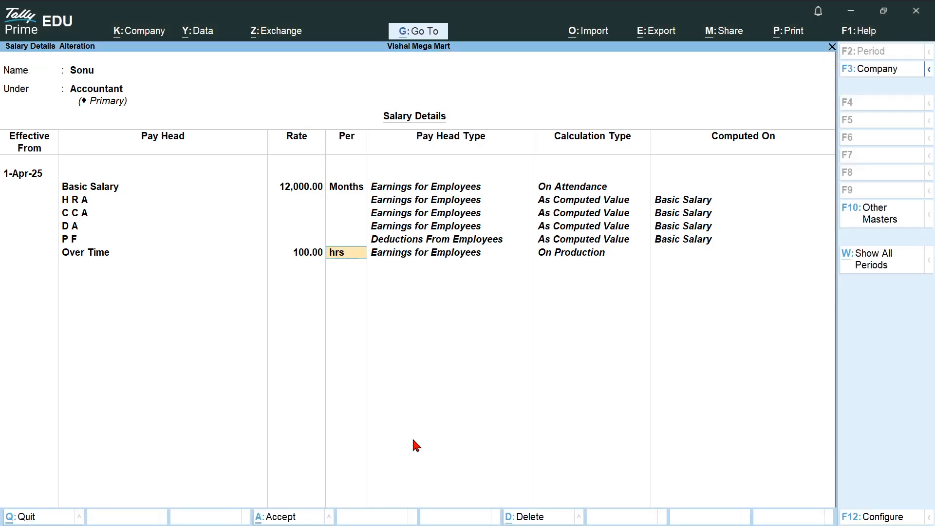
- Check the overtime unit against the PDF, then end the pay head list and save the Accountant employee's salary details
key(alt+Tab)
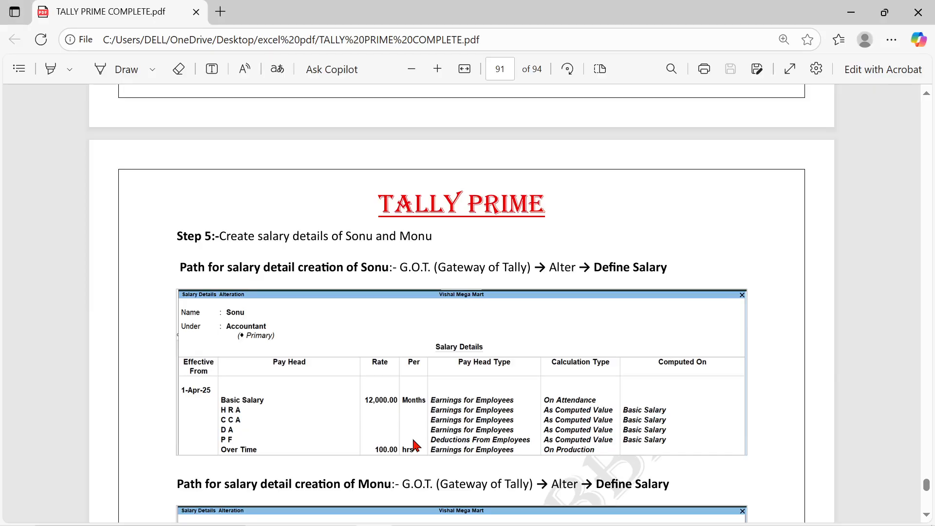
key(alt+Tab)
key(Return)
key(Return)
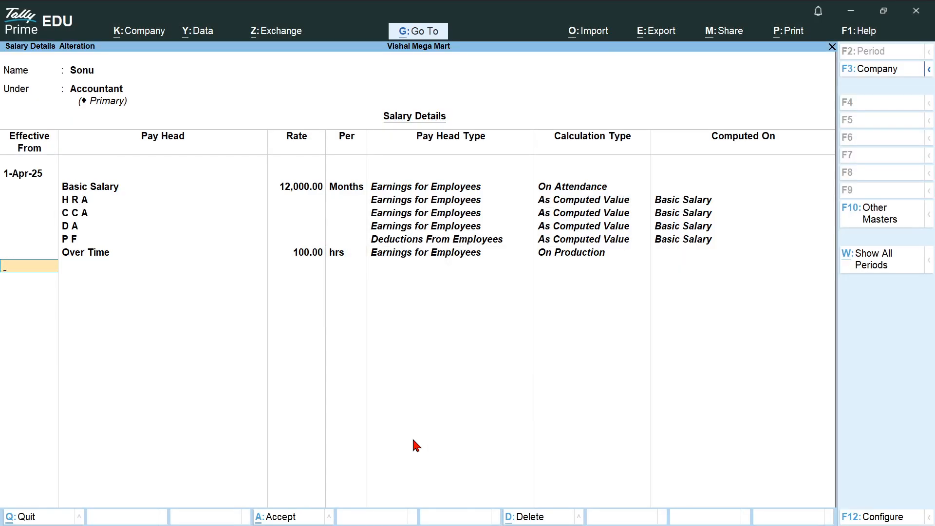
key(Return)
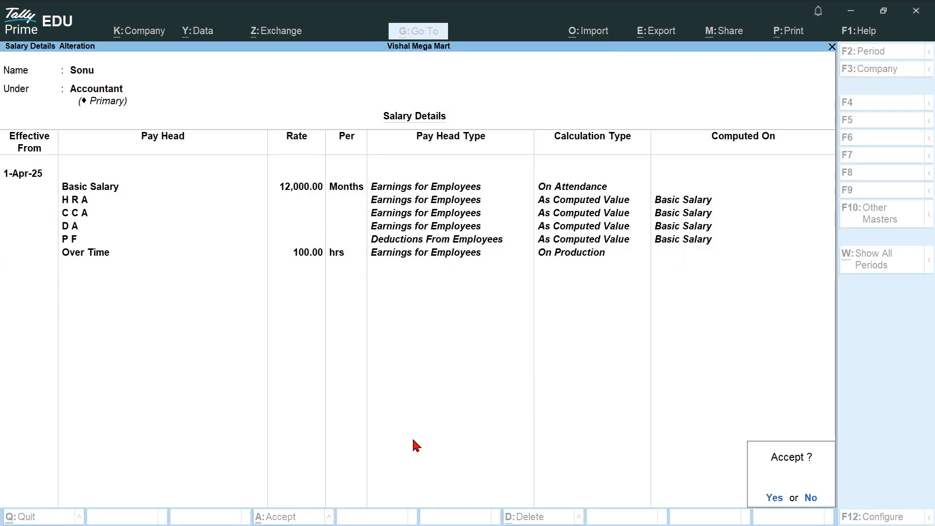
key(Return)
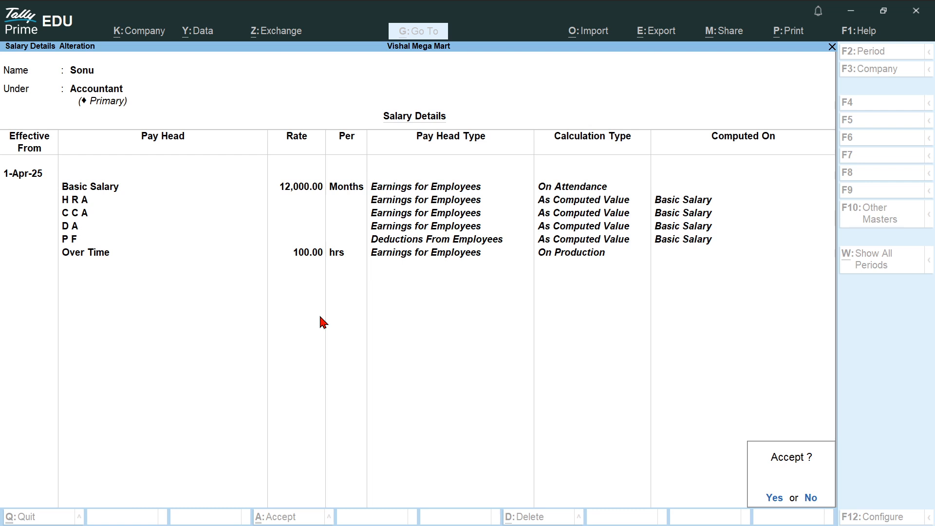
key(Return)
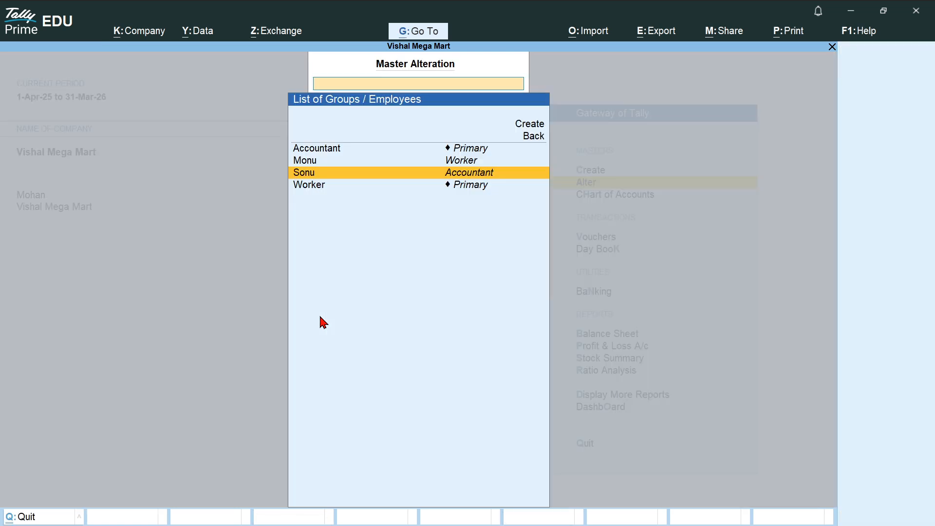
- Look up the second employee's salary table in the PDF, then open the salary details of the employee under the Worker group
key(alt+Tab)
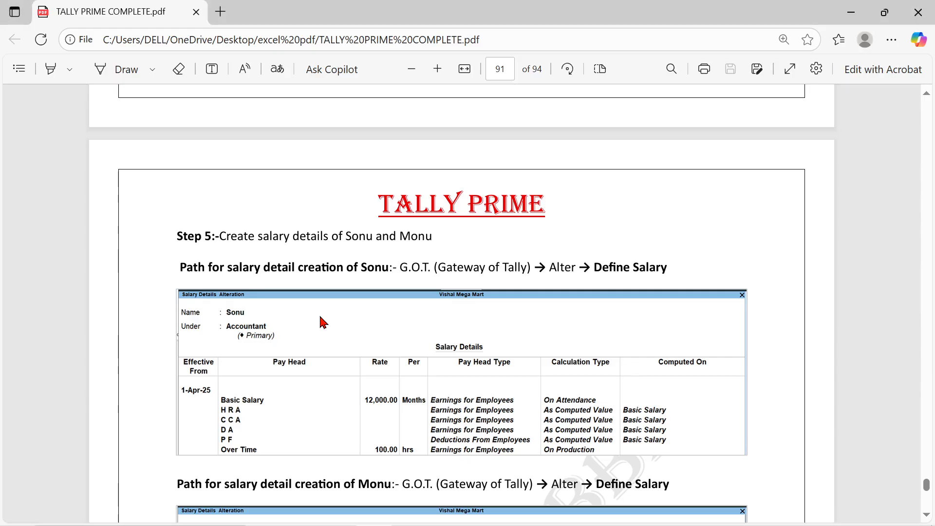
scroll(324, 323, down, 1)
scroll(321, 323, down, 5)
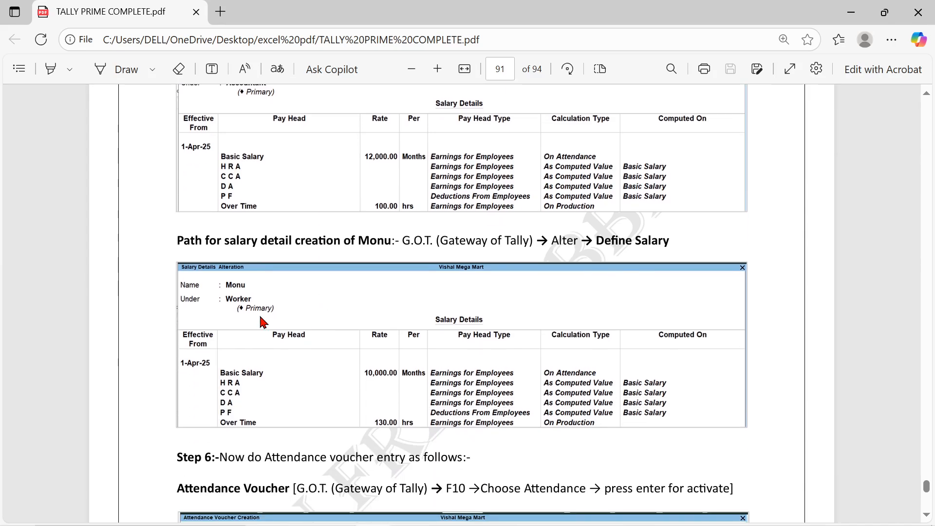
key(alt+Tab)
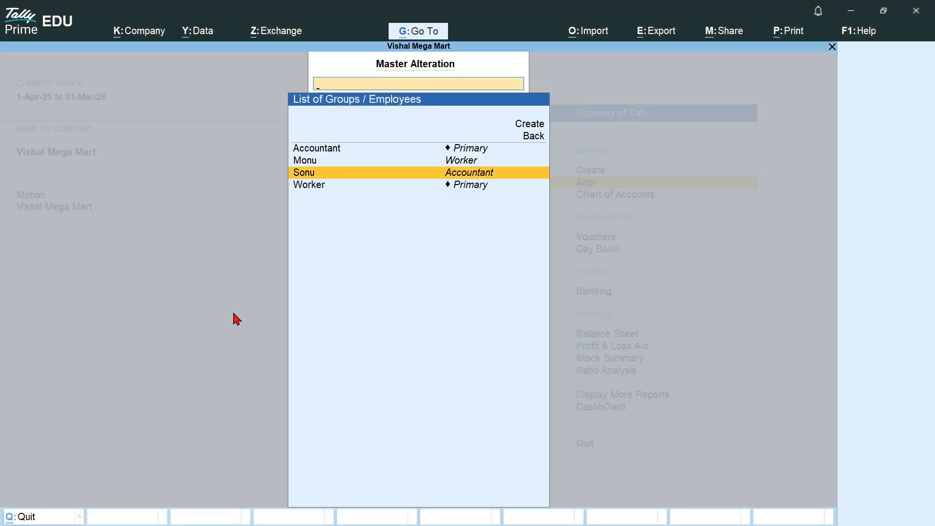
key(Up)
key(Return)
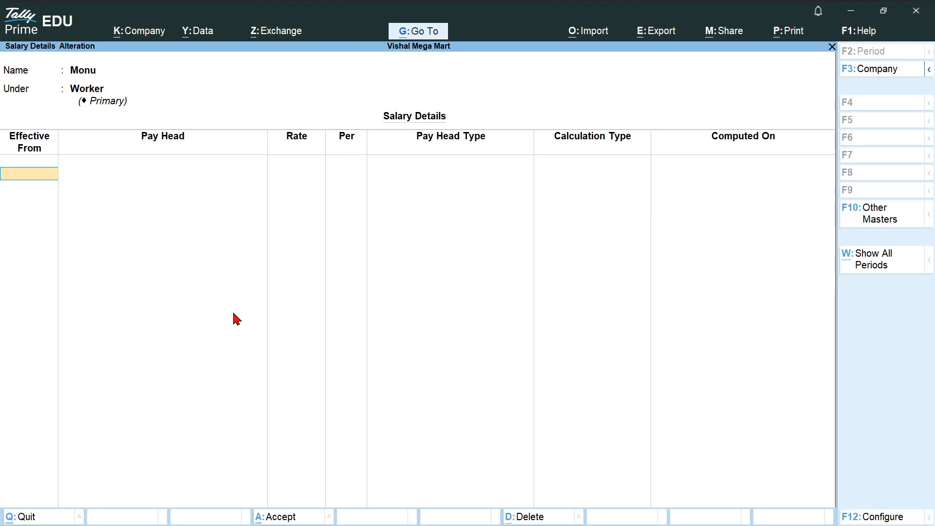
- Set the Worker employee's effective date to 1-Apr-25 and add the Basic Salary pay head at a rate of 10,000
text(1-4-25)
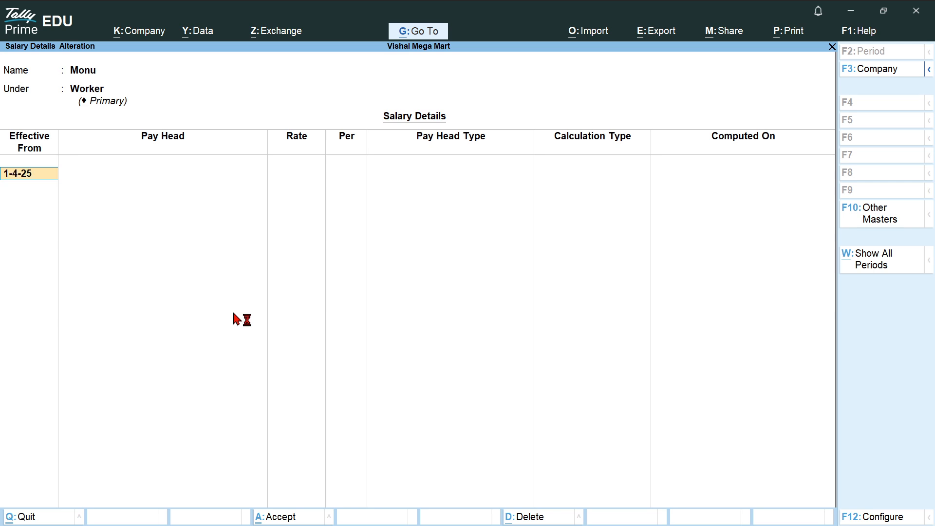
key(Return)
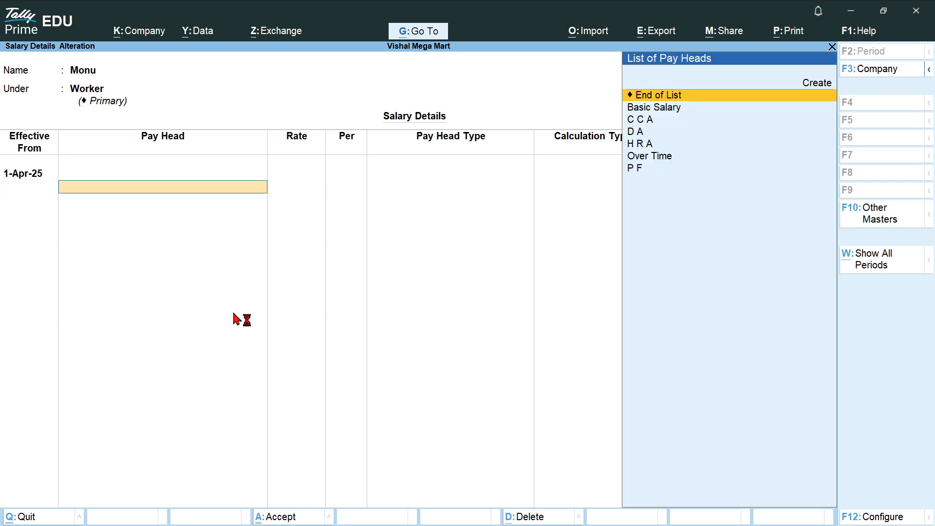
key(Down)
key(Return)
text(10)
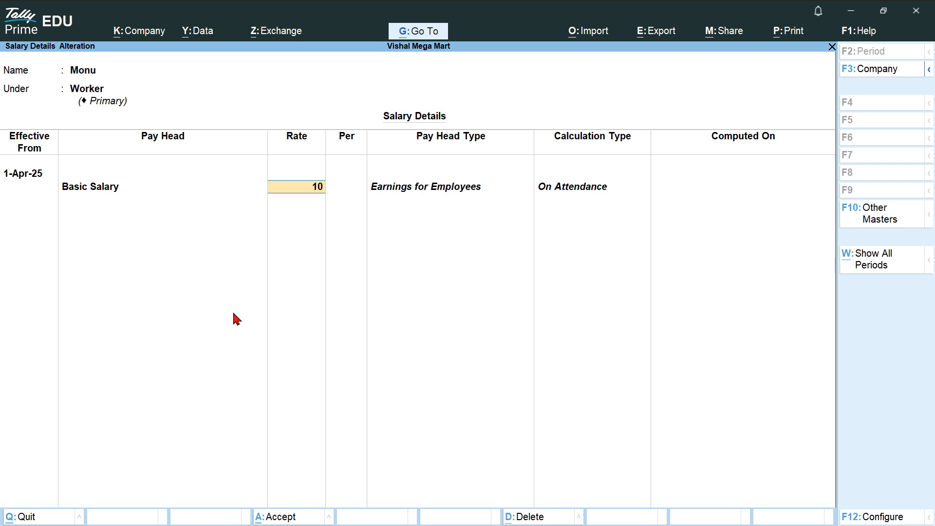
text(000)
key(Return)
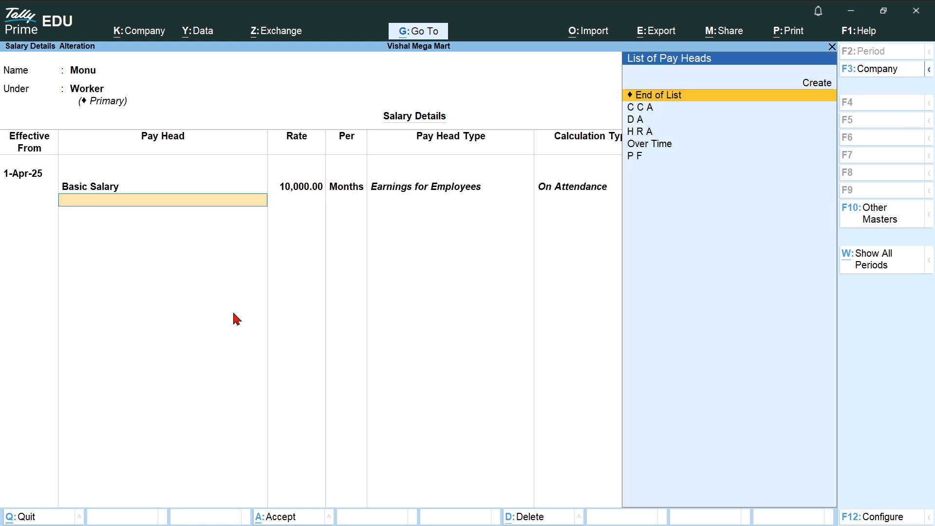
- Add the H R A and C C A pay heads to the Worker employee's salary
key(Down)
key(Down)
key(Down)
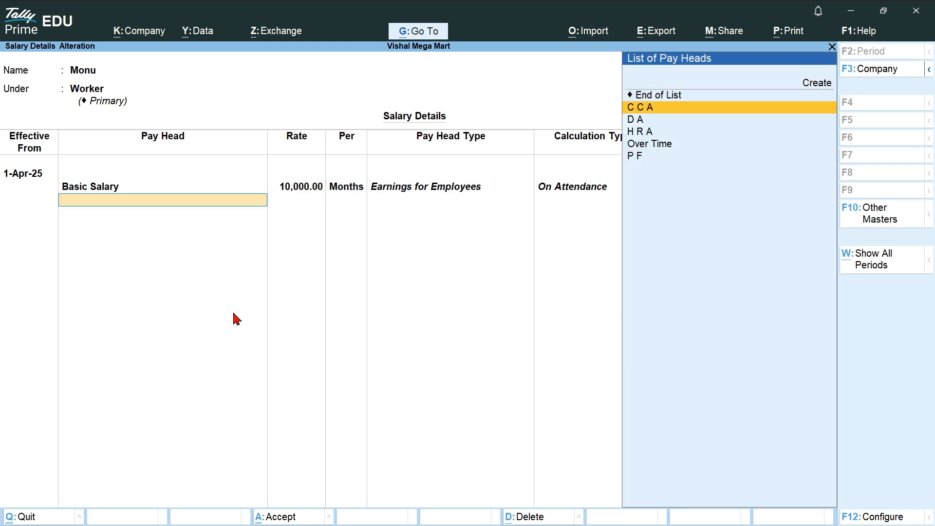
key(Return)
key(Down)
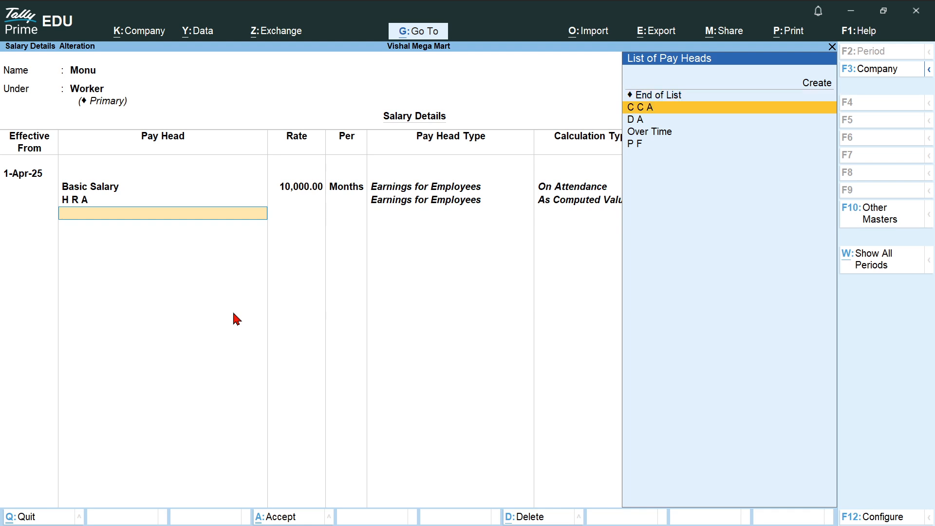
key(Return)
- Add the D A and P F pay heads to the Worker employee's salary
key(Down)
key(Return)
key(Down)
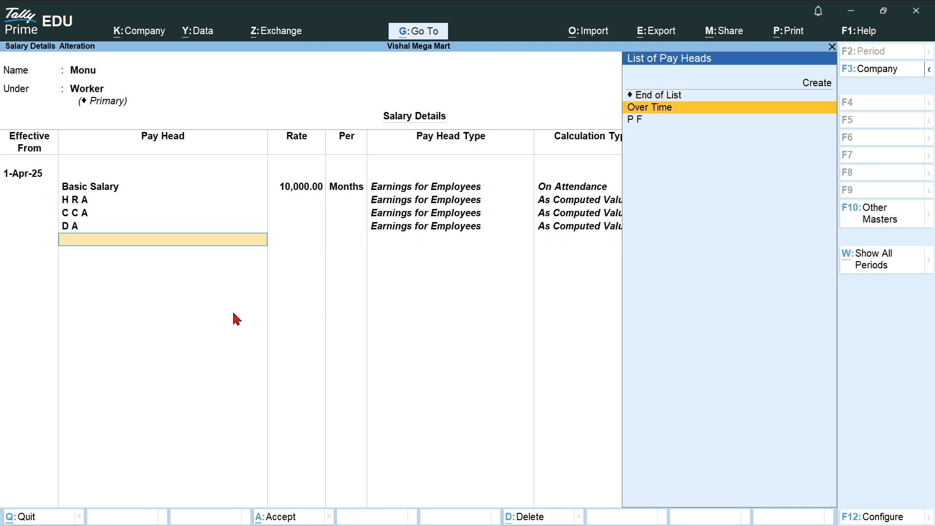
key(Down)
key(Return)
- Add the Over Time pay head at a rate of 130 per hour to the Worker employee's salary, following the PDF, and end the pay head list
key(Down)
key(Return)
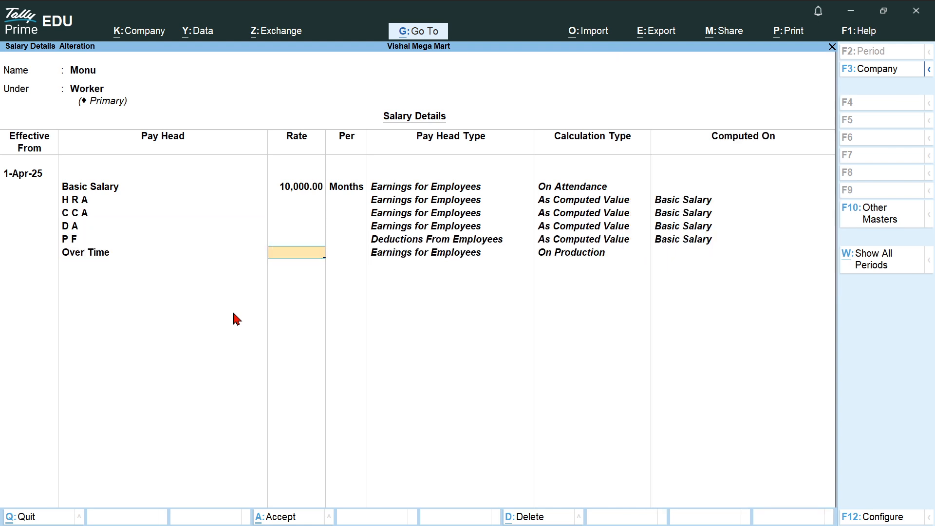
key(alt+Tab)
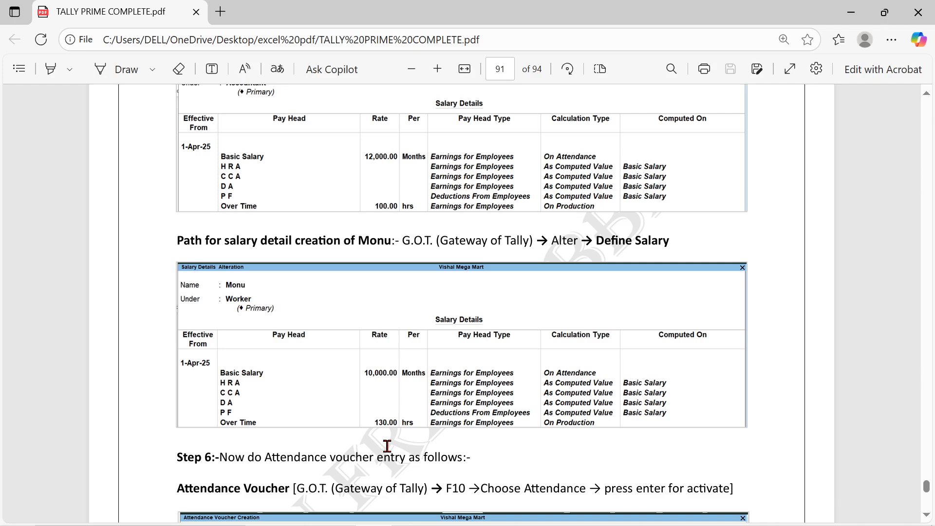
key(alt+Tab)
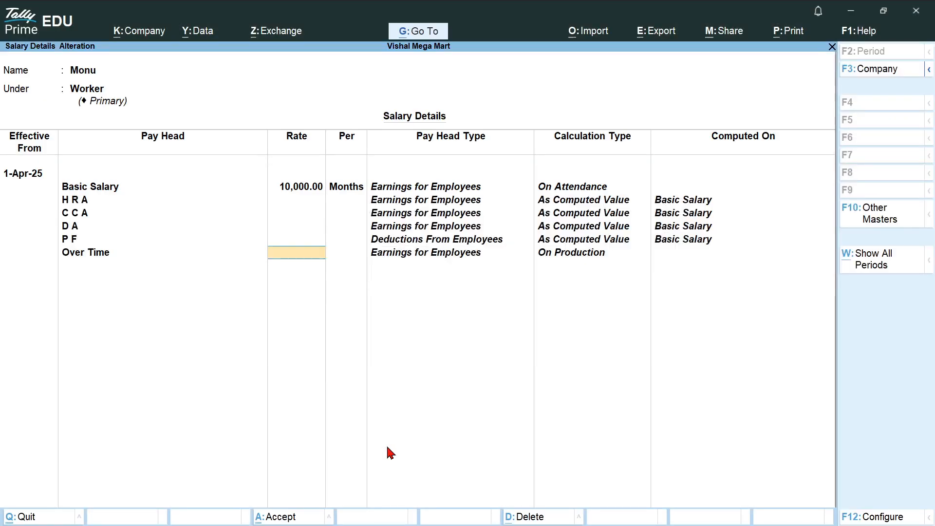
text(130)
key(Return)
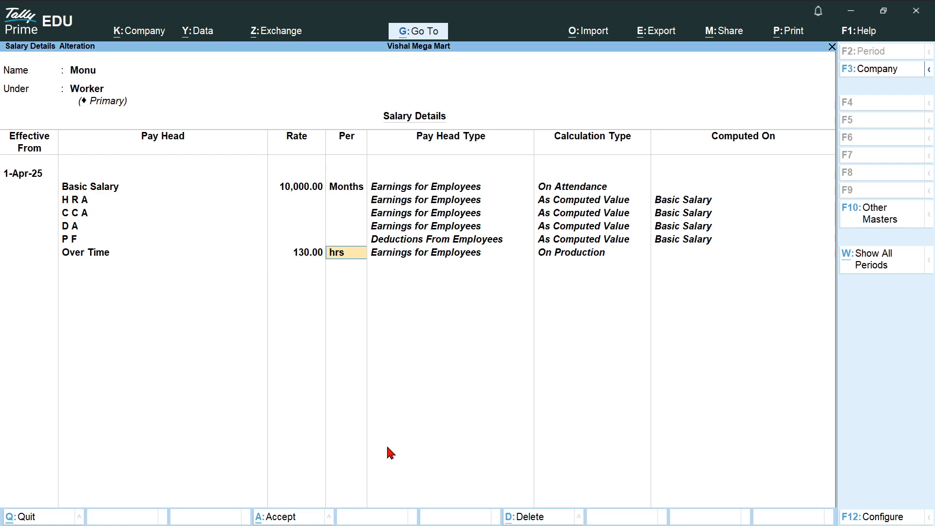
key(Return)
key(alt+Tab)
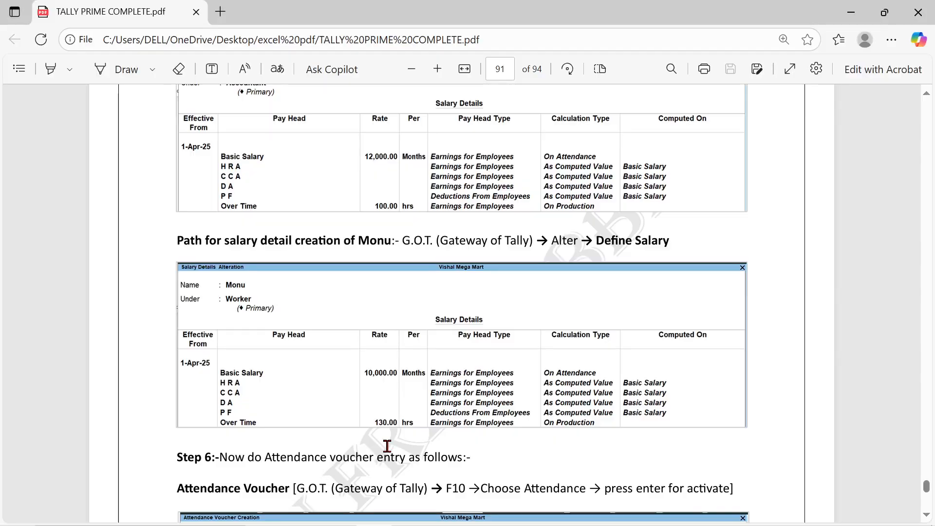
key(alt+Tab)
key(Return)
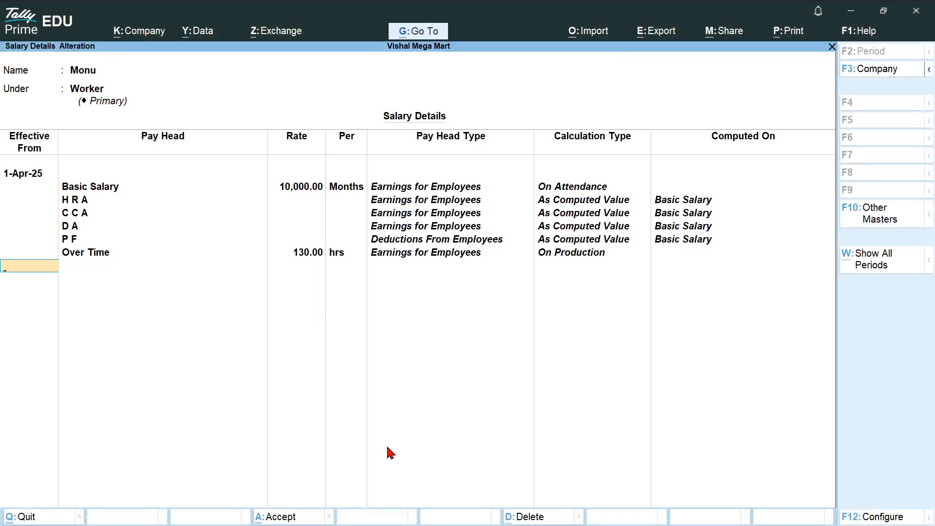
- Save the Worker employee's salary details and review the attendance voucher instructions in the PDF
key(Return)
key(Return)
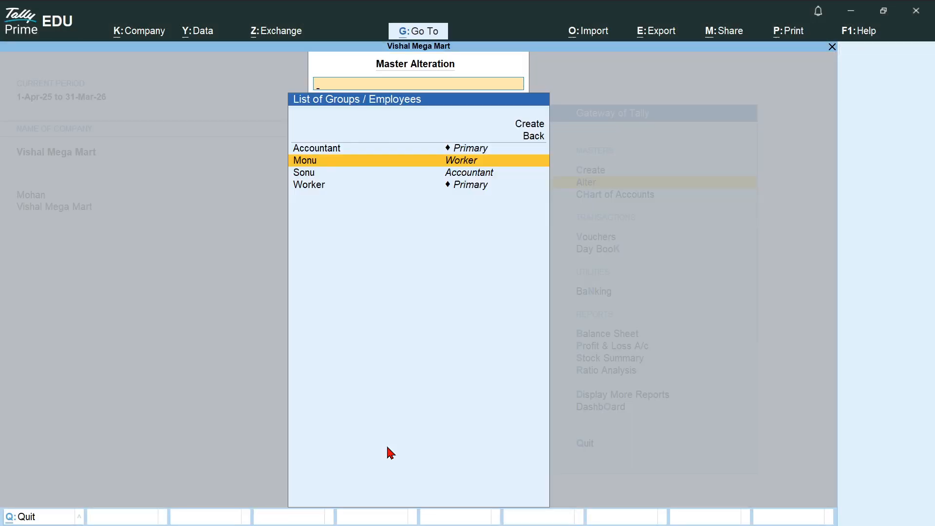
key(alt+Tab)
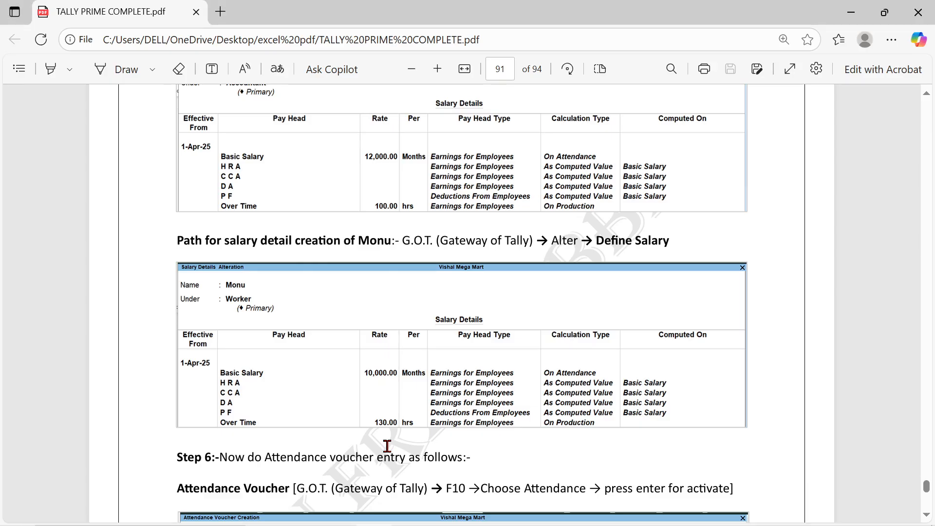
scroll(445, 446, down, 3)
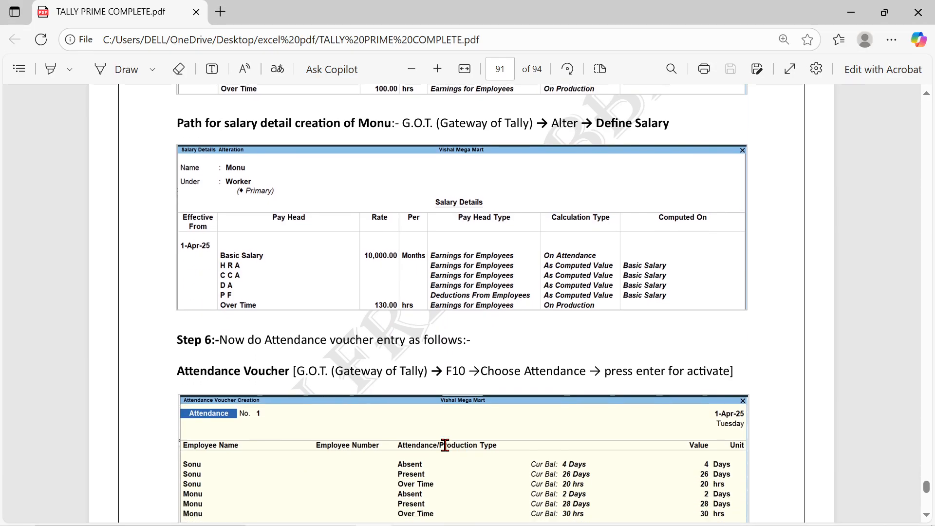
scroll(445, 447, down, 2)
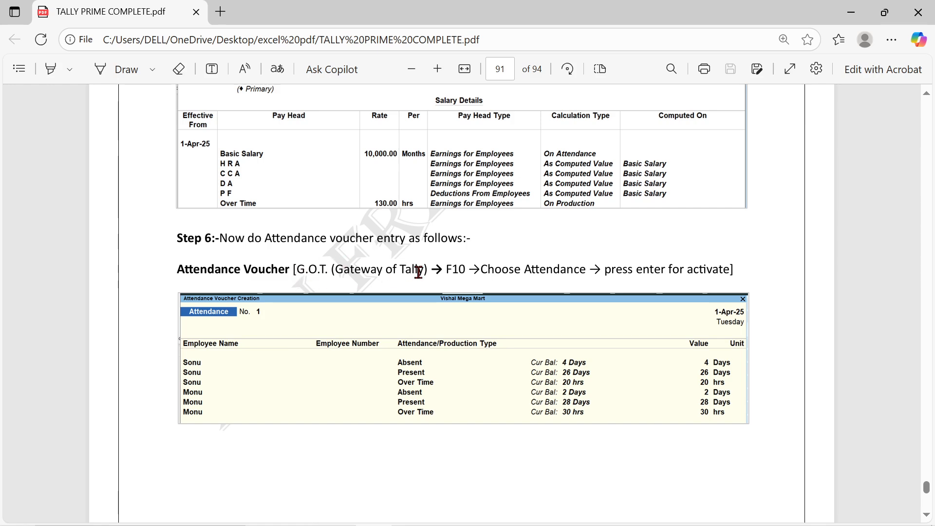
key(alt+Tab)
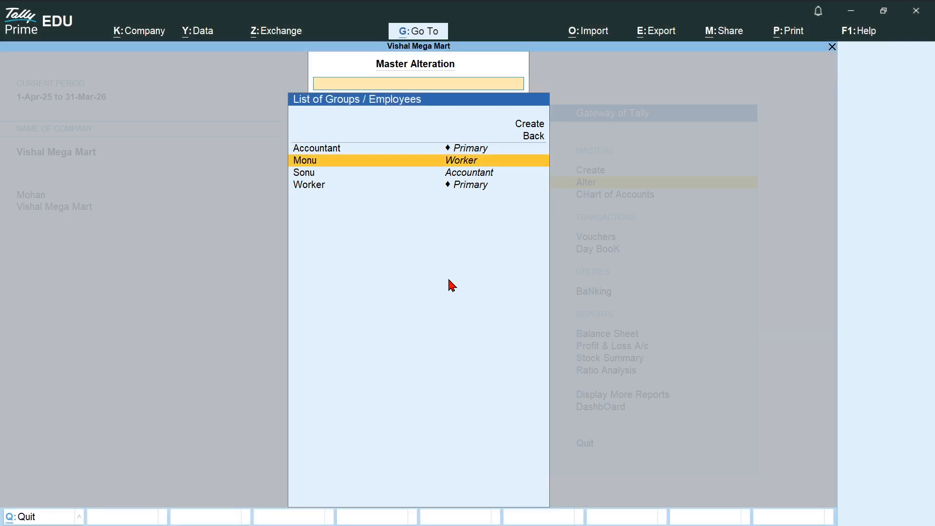
- Leave master alteration and open voucher creation from the Gateway of Tally, following the PDF's Step 6
key(Escape)
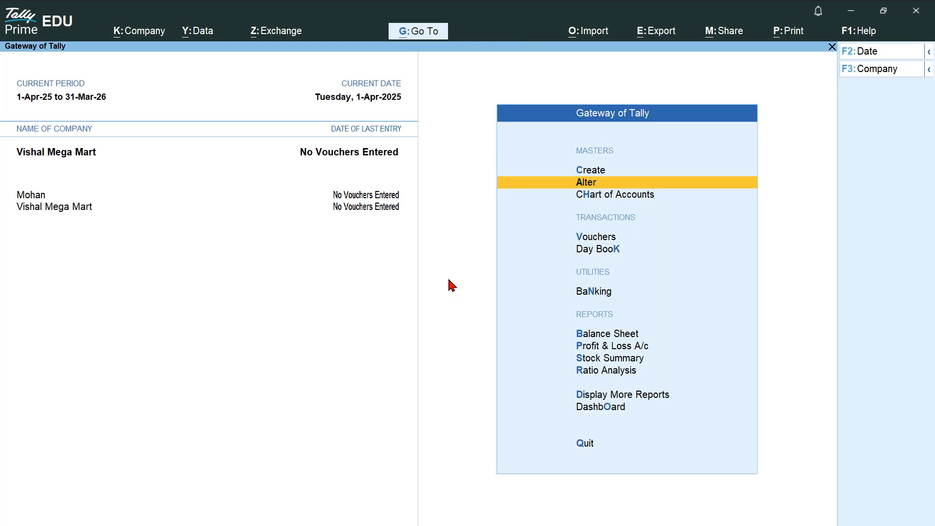
key(alt+Tab)
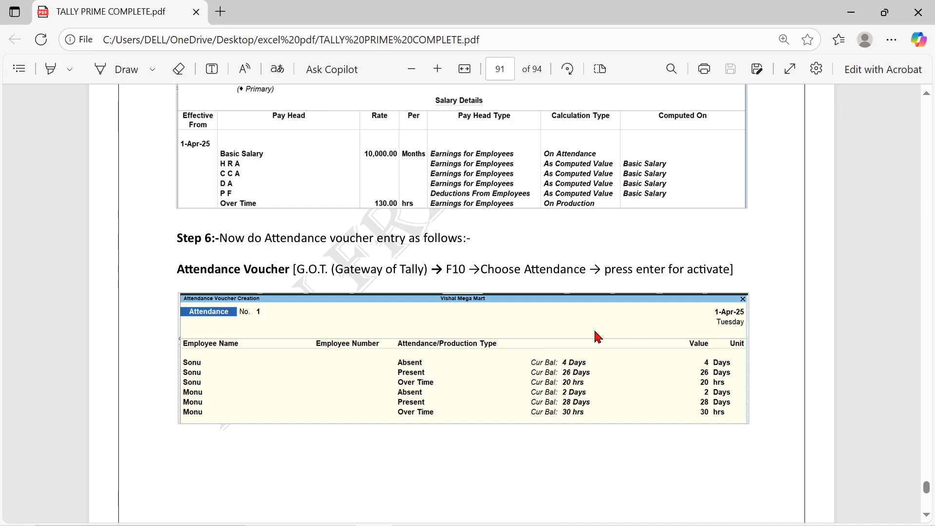
key(alt+Tab)
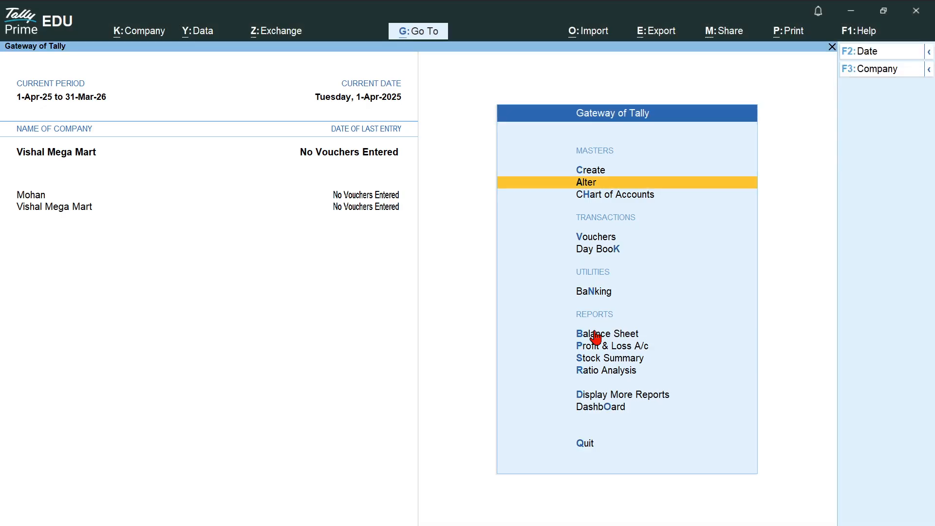
key(Down)
key(Down)
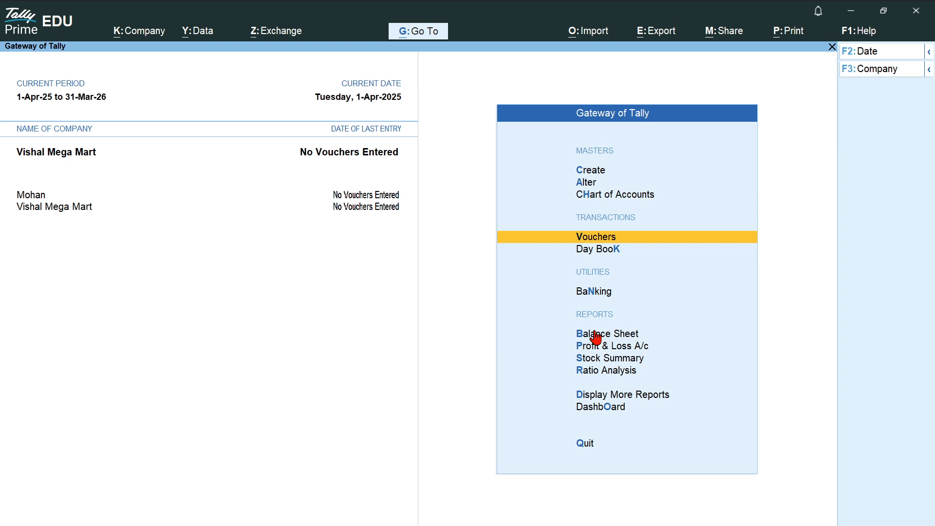
key(Return)
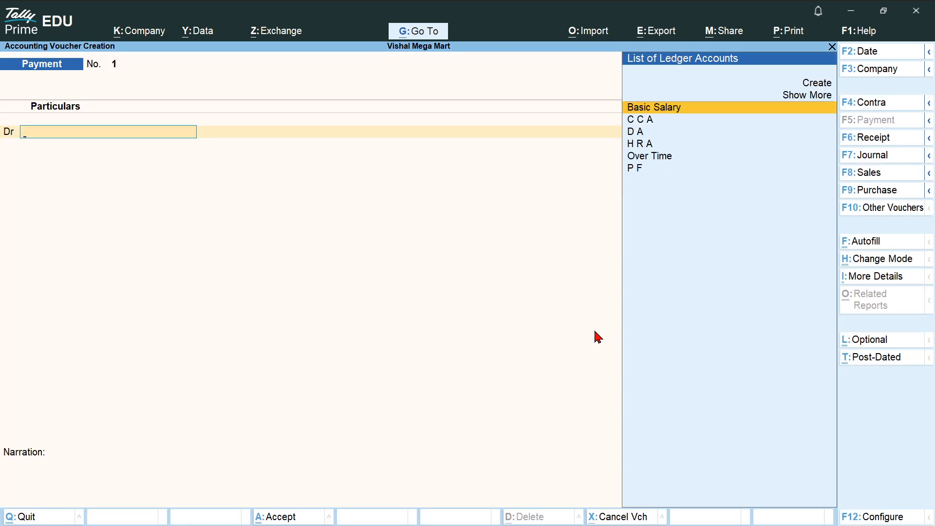
- Examine the available voucher types with the inactive ones shown, and leave the list without choosing one
key(F10)
key(Up)
key(Up)
key(Up)
key(Up)
key(Up)
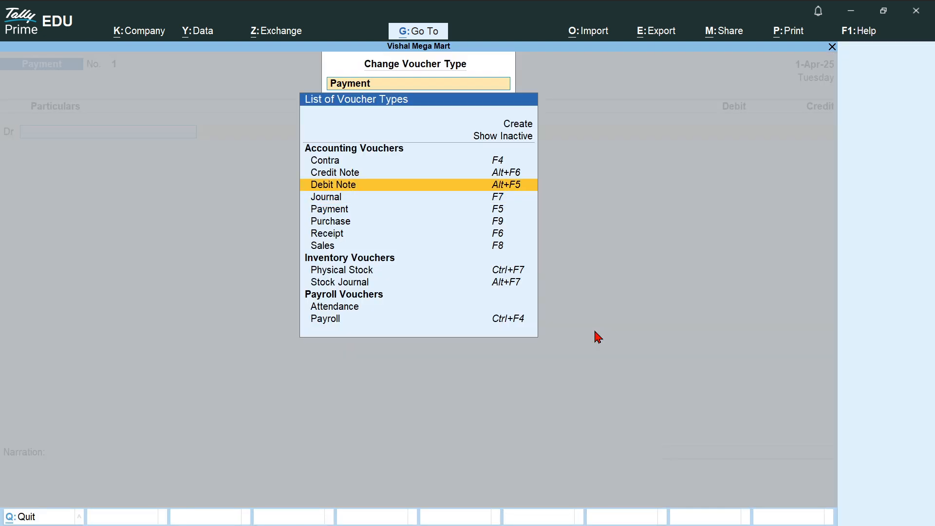
key(alt+Tab)
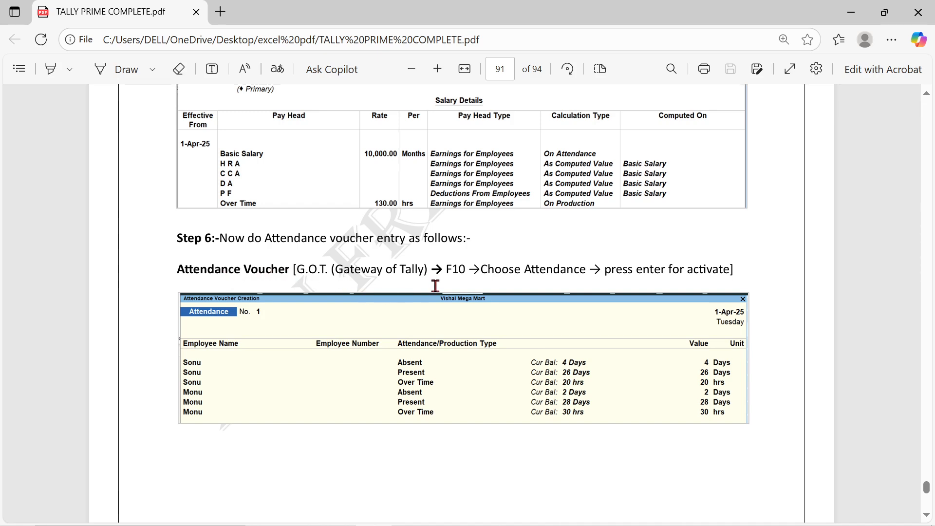
key(alt+Tab)
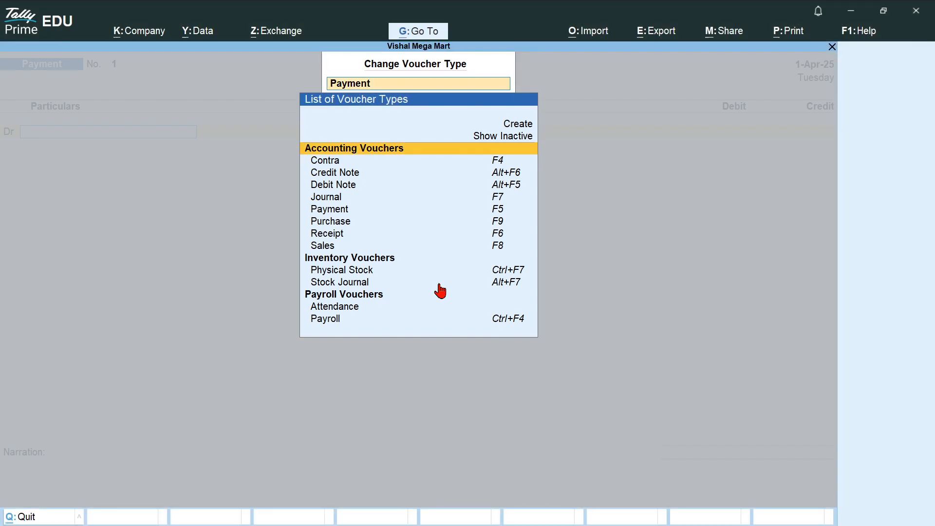
key(Up)
key(Return)
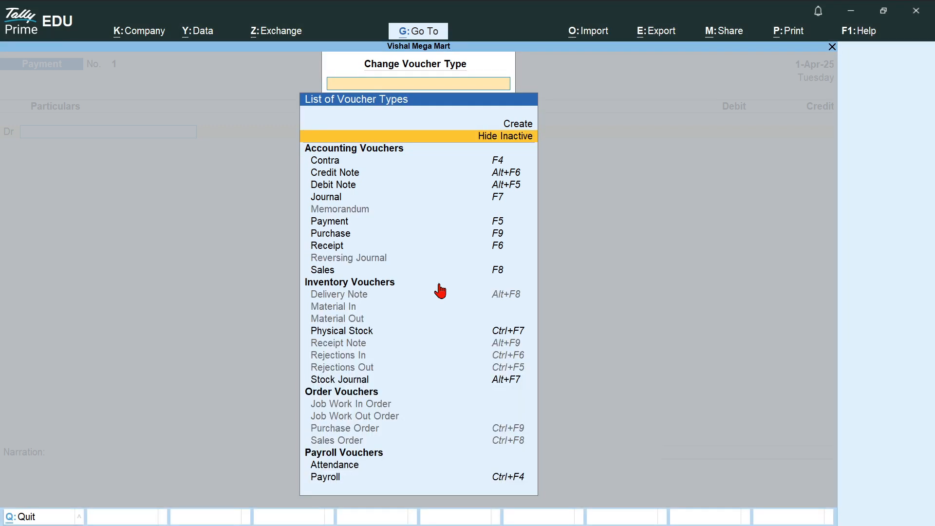
key(Escape)
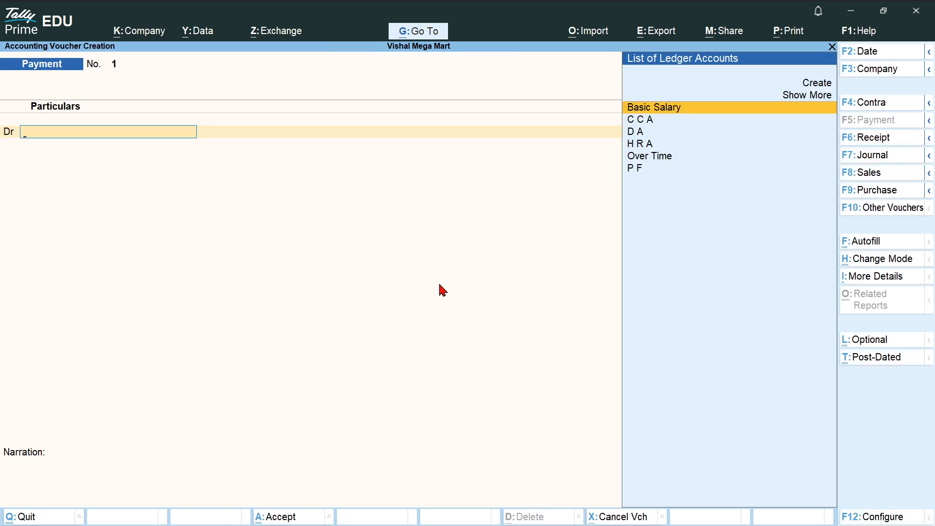
- Change the voucher type to the payroll voucher Attendance
key(F10)
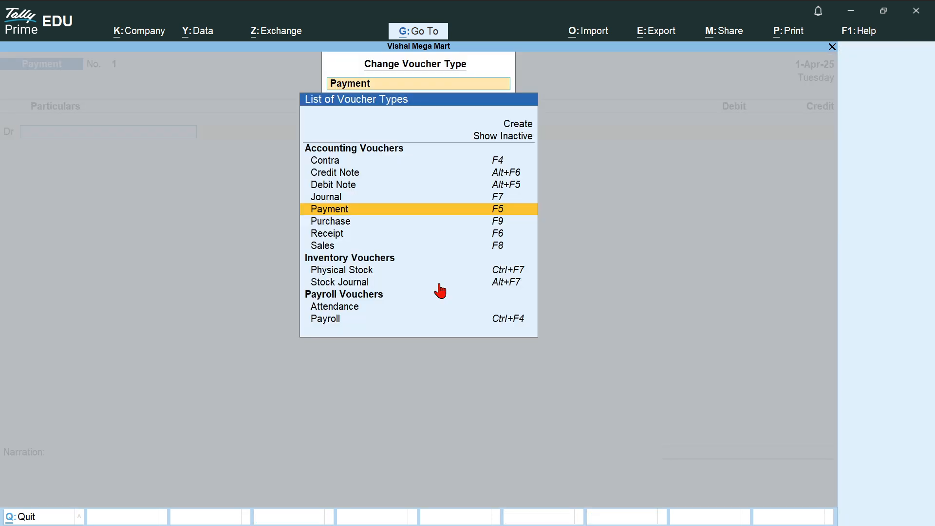
key(Down)
key(Down)
key(Down)
key(Down)
key(Down)
key(Down)
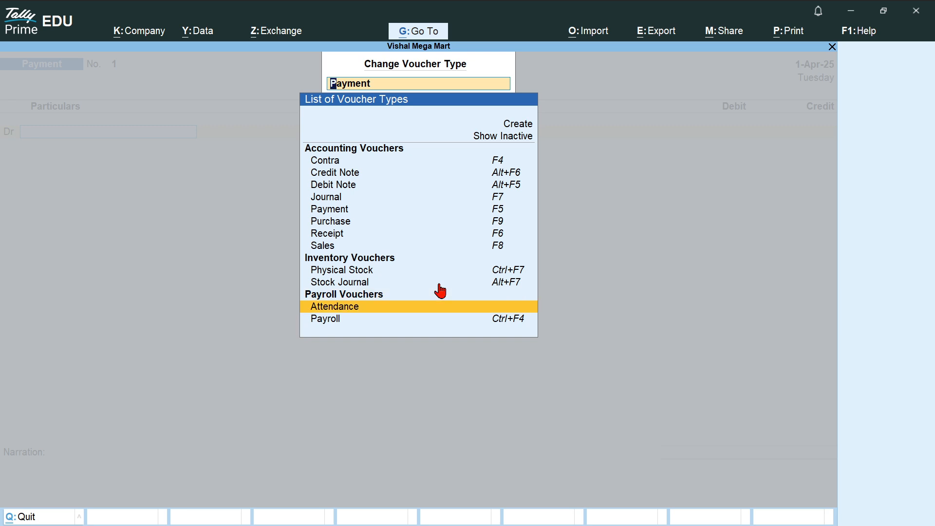
key(Return)
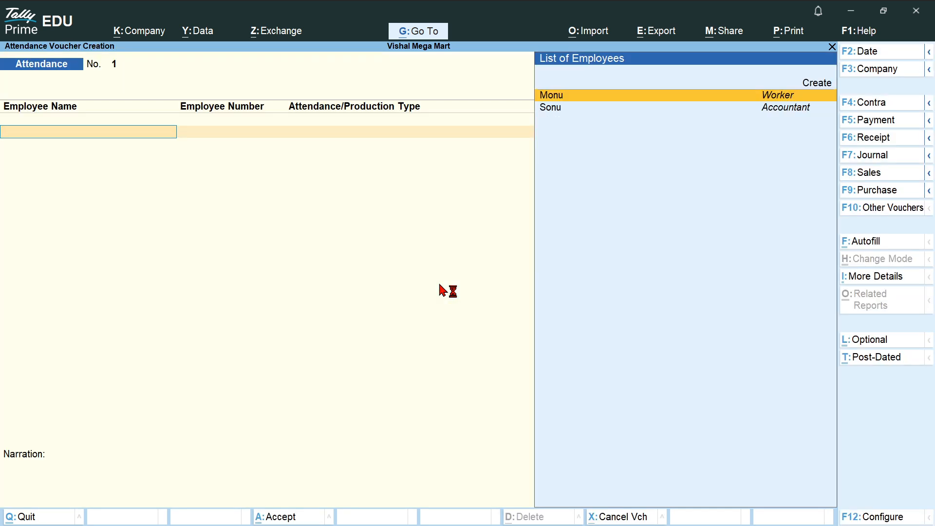
- Enter the Accountant employee's Absent attendance as 4 days, following the PDF
key(alt+Tab)
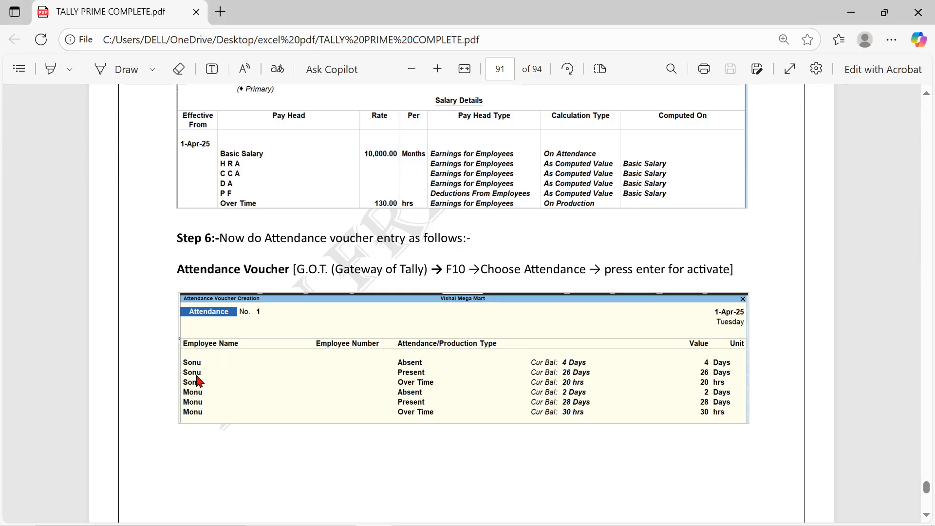
key(alt+Tab)
key(Down)
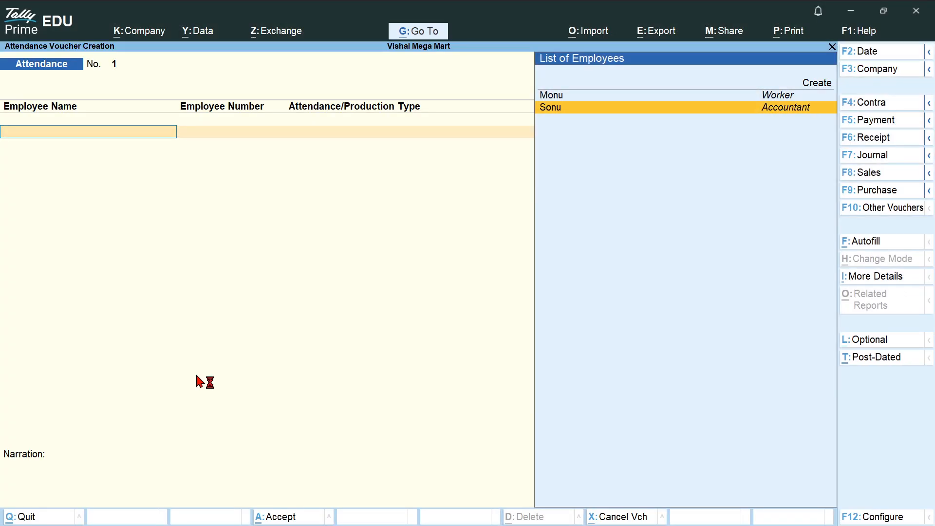
key(Return)
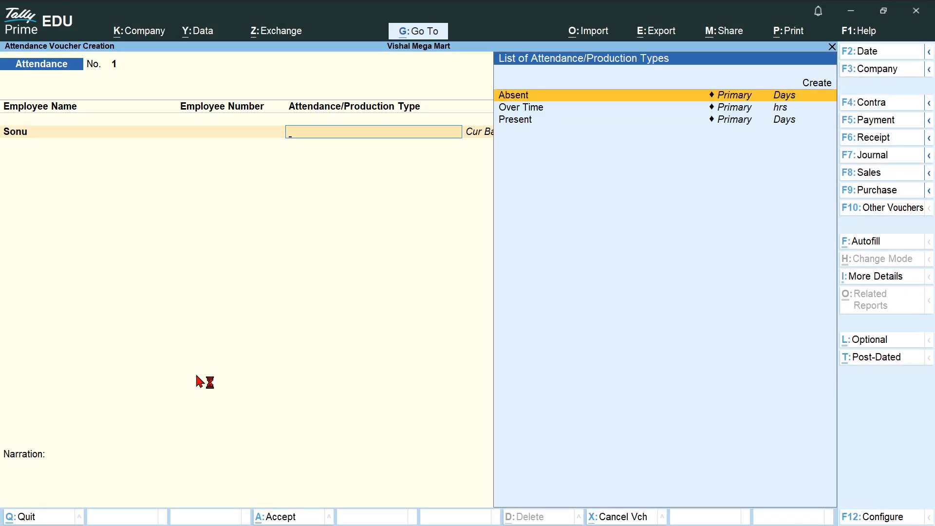
key(alt+Tab)
key(alt+Tab)
key(Return)
key(alt+Tab)
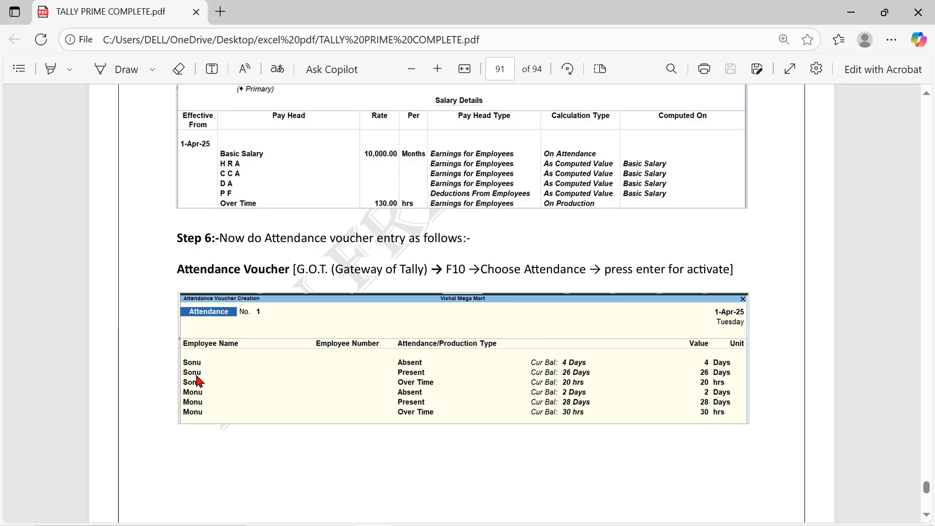
key(alt+Tab)
text(4)
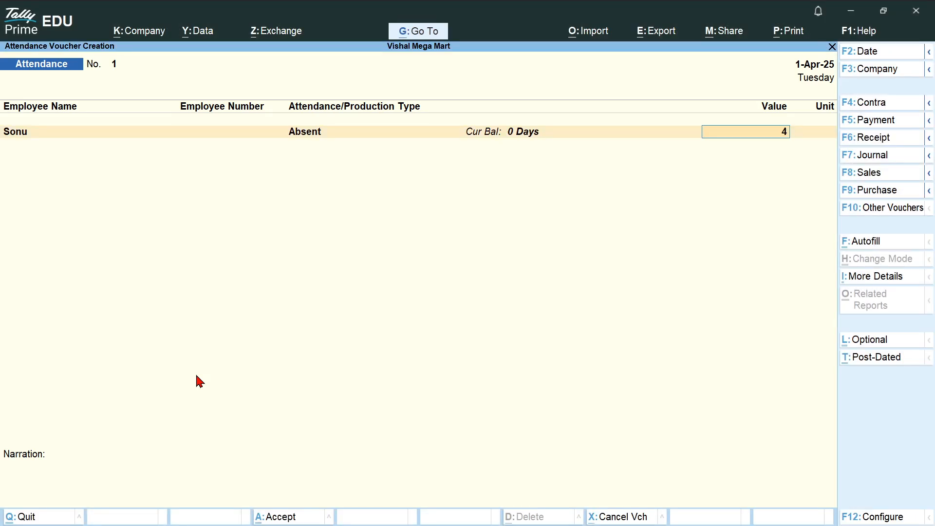
key(Return)
- Add a Present line of 26 days for the Accountant employee, following the PDF
key(Down)
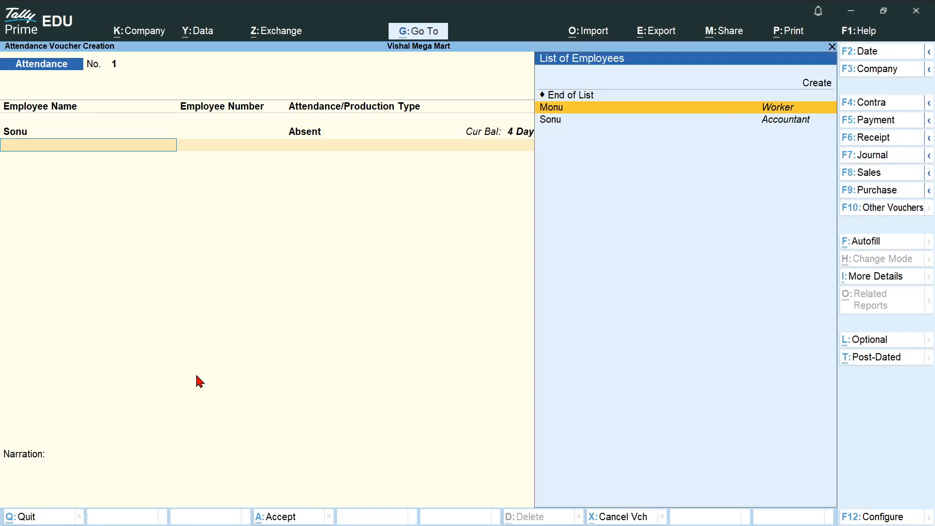
key(Down)
key(Return)
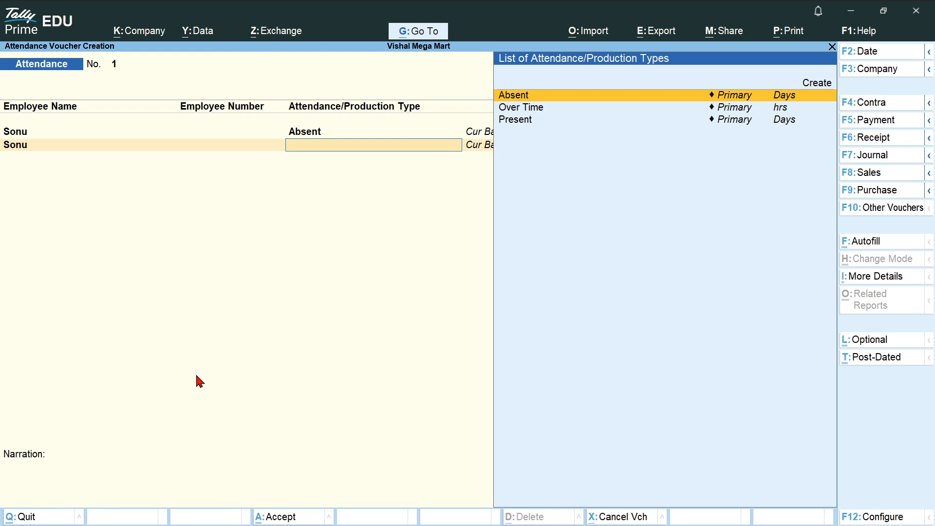
key(Down)
key(Down)
key(Return)
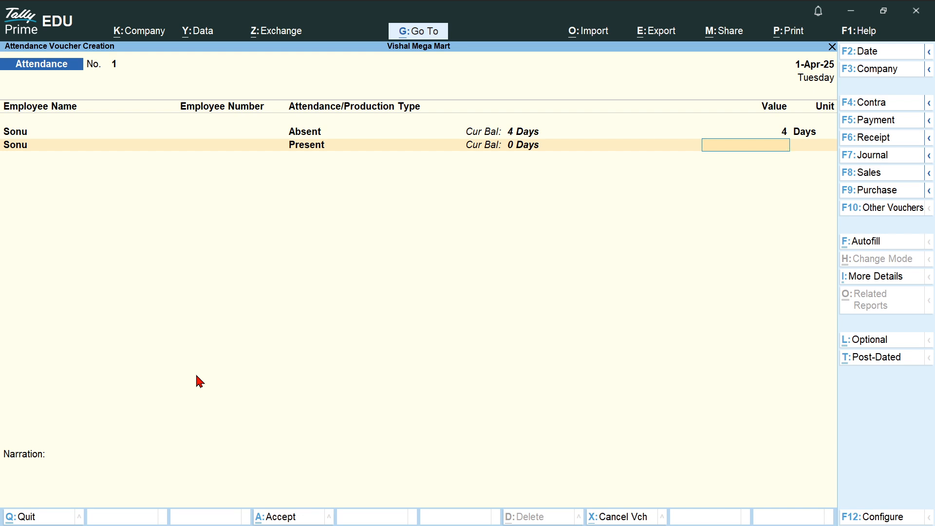
key(alt+Tab)
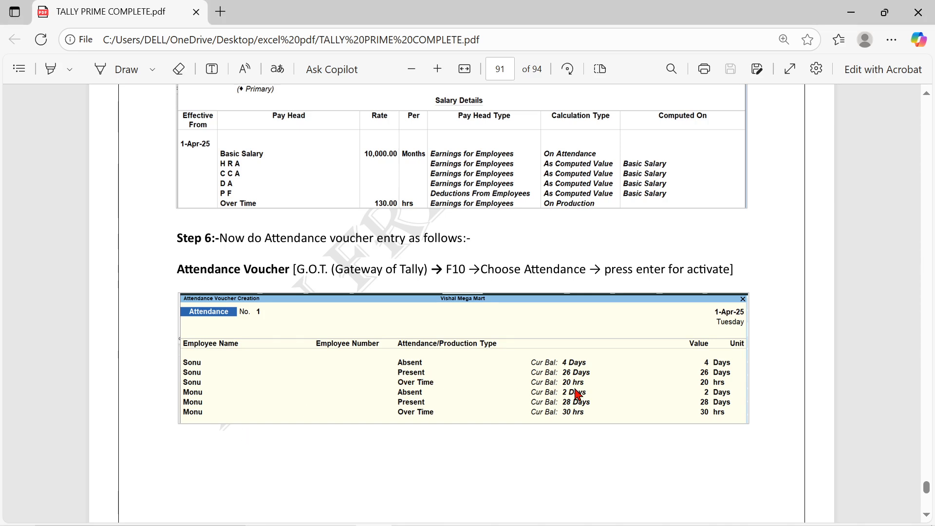
key(alt+Tab)
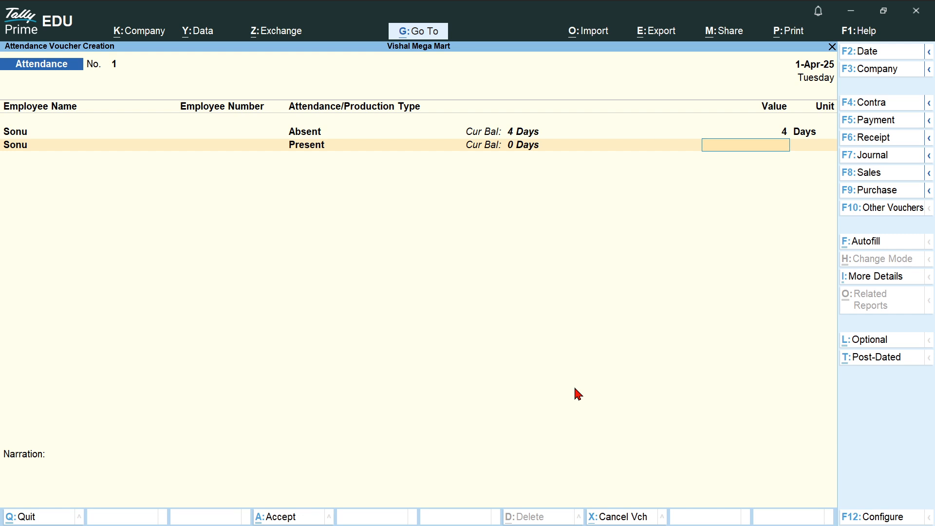
text(26)
key(Return)
- Add an Over Time line of 20 hours for the Accountant employee, following the PDF
key(alt+Tab)
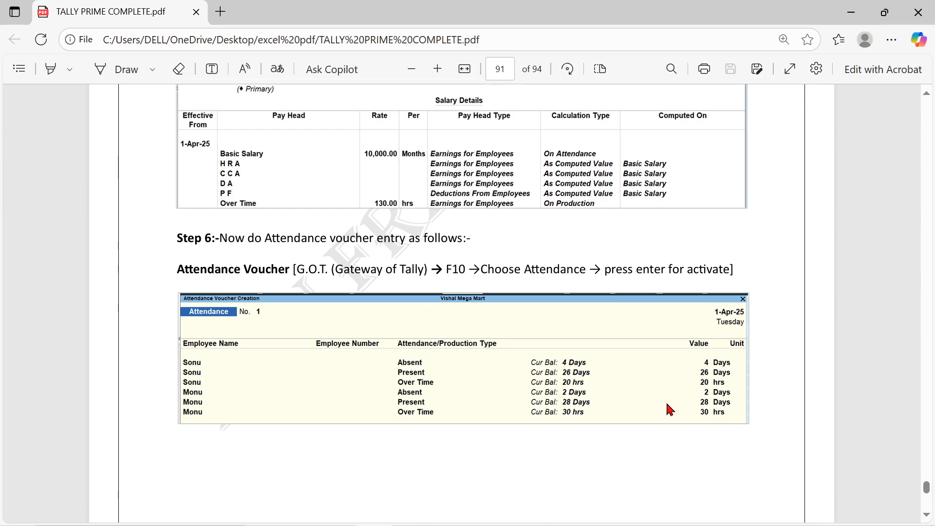
key(alt+Tab)
key(Down)
key(Down)
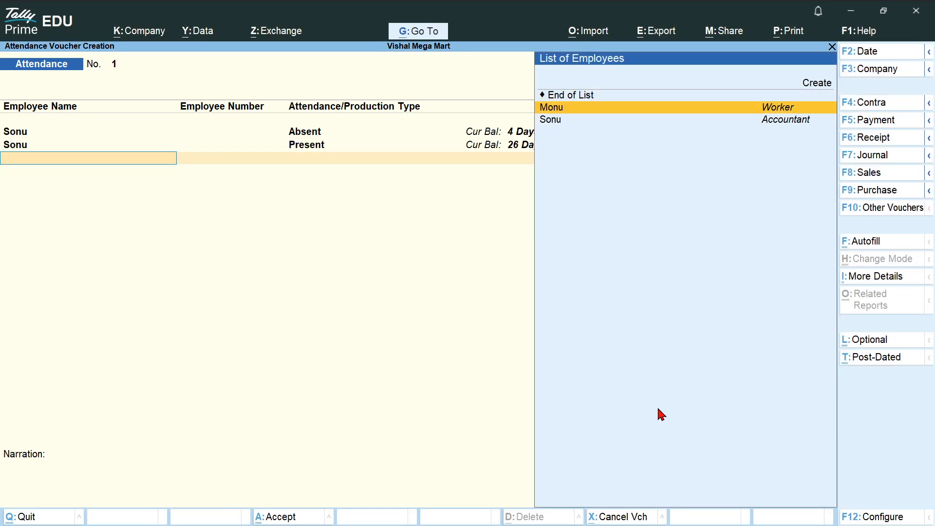
key(Return)
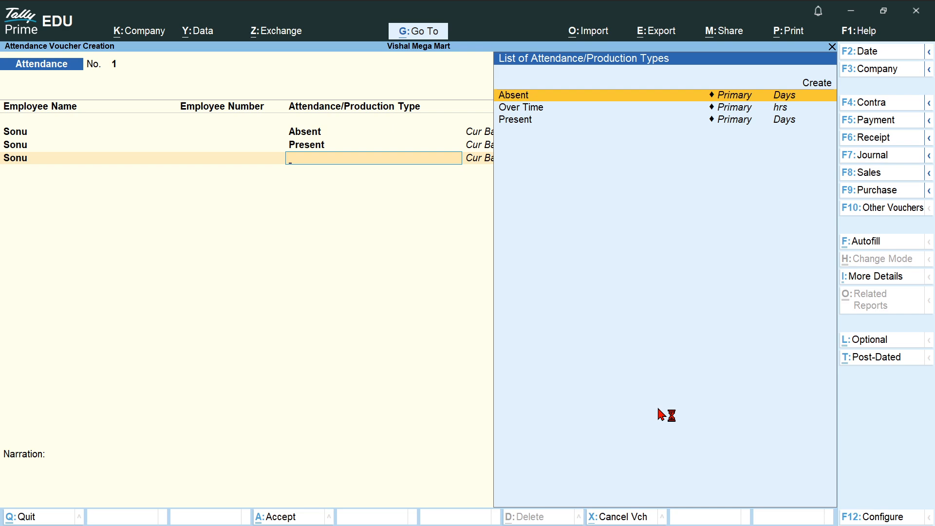
key(Down)
key(Return)
key(alt+Tab)
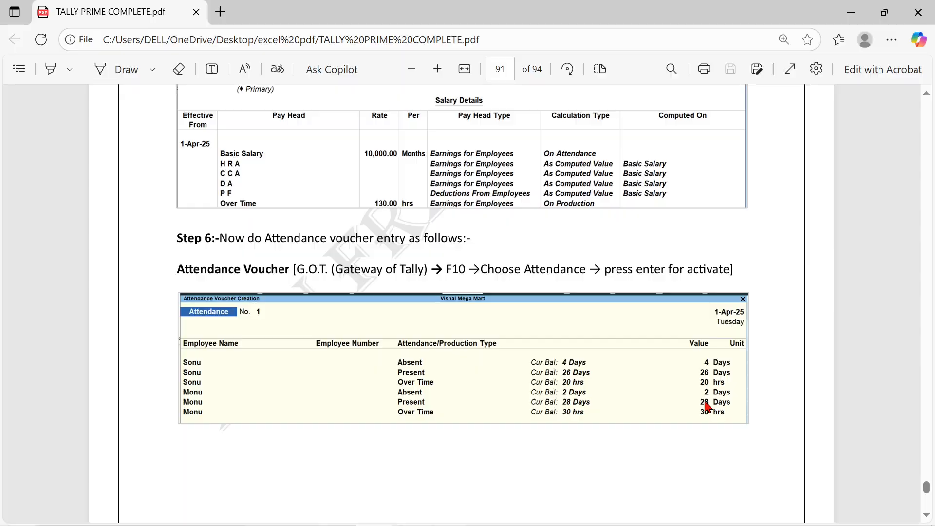
key(alt+Tab)
text(20)
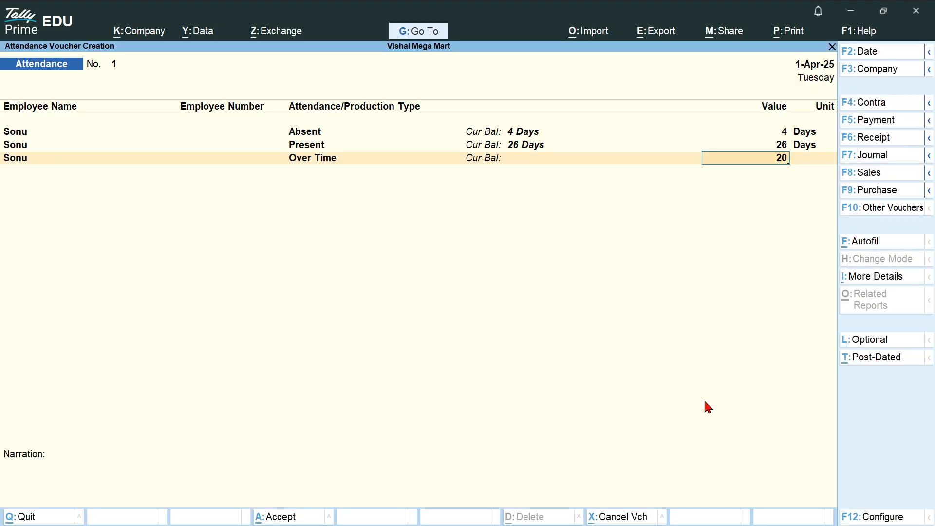
key(Return)
key(Return)
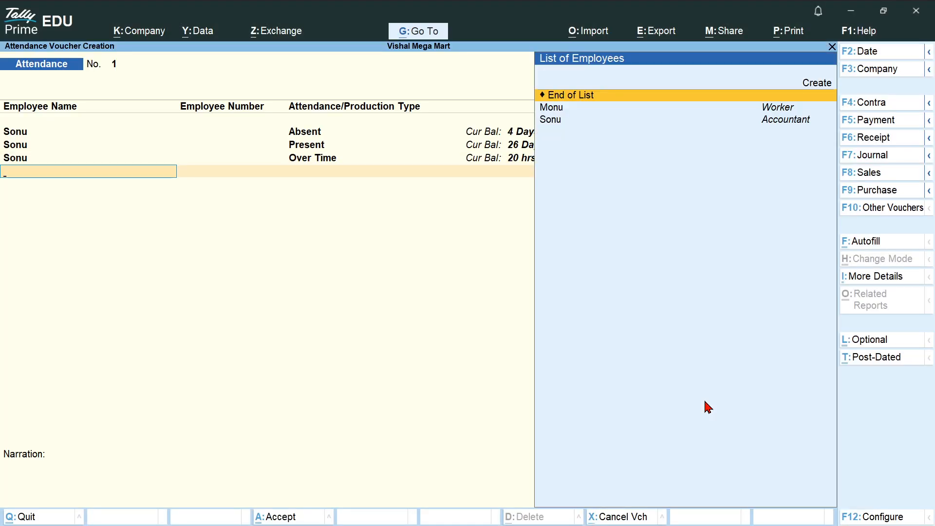
- Add an Absent line of 2 days for the Worker employee, following the PDF
key(Down)
key(Return)
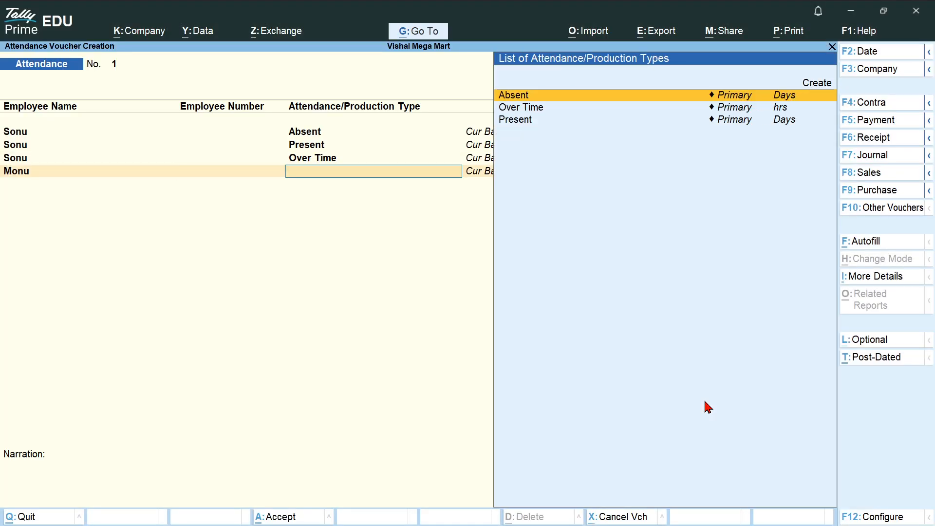
key(Return)
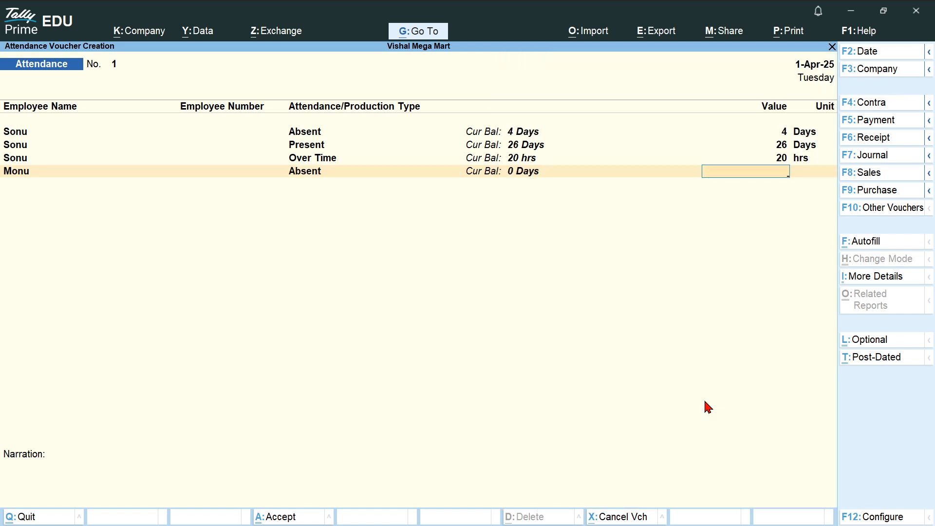
key(alt+Tab)
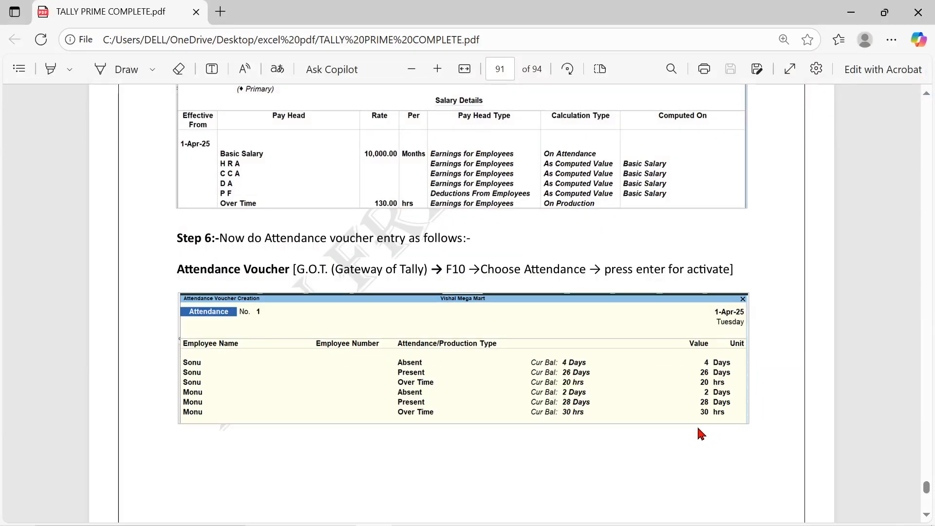
key(alt+Tab)
text(2)
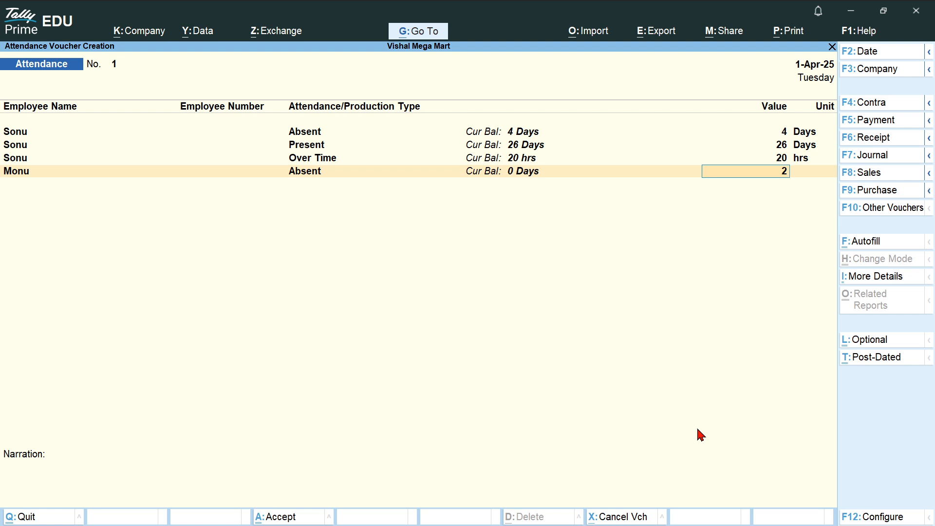
key(Return)
- Add a Present line of 28 days for the Worker employee
key(Down)
key(Down)
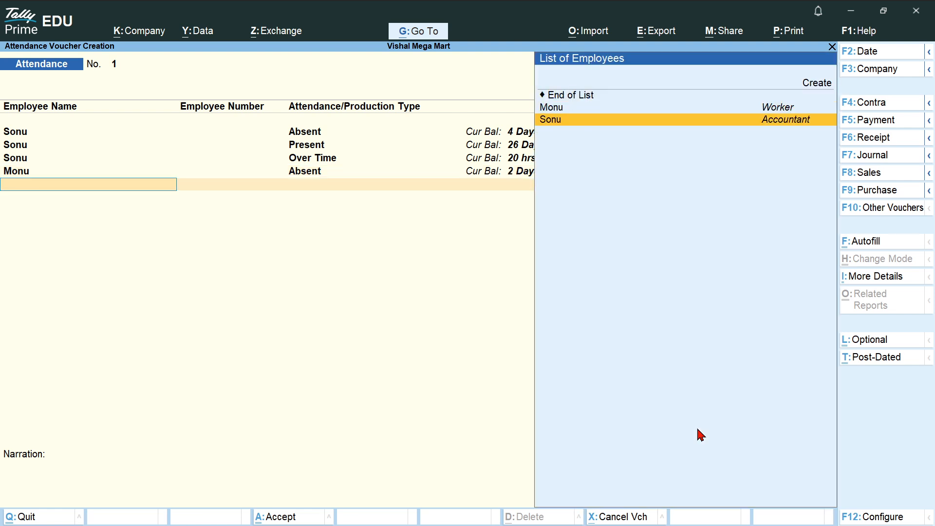
key(Up)
key(Return)
key(Down)
key(Down)
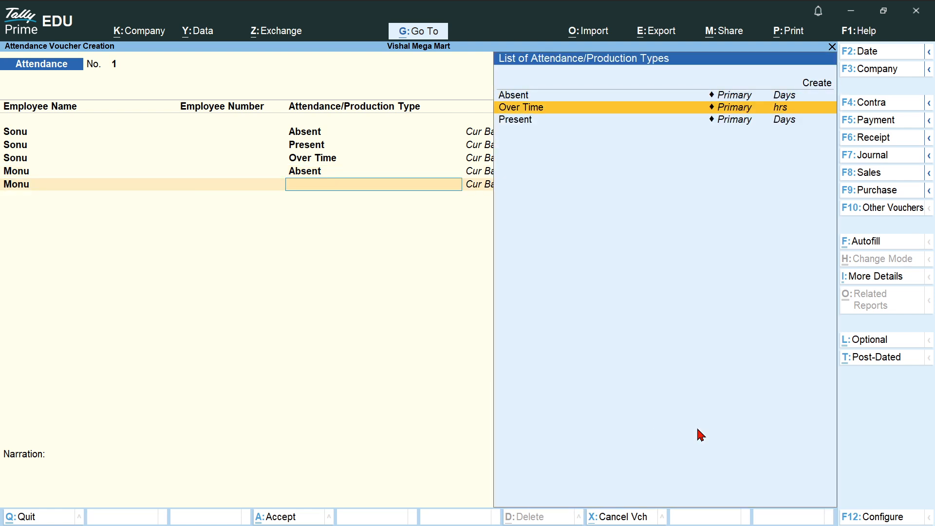
key(Return)
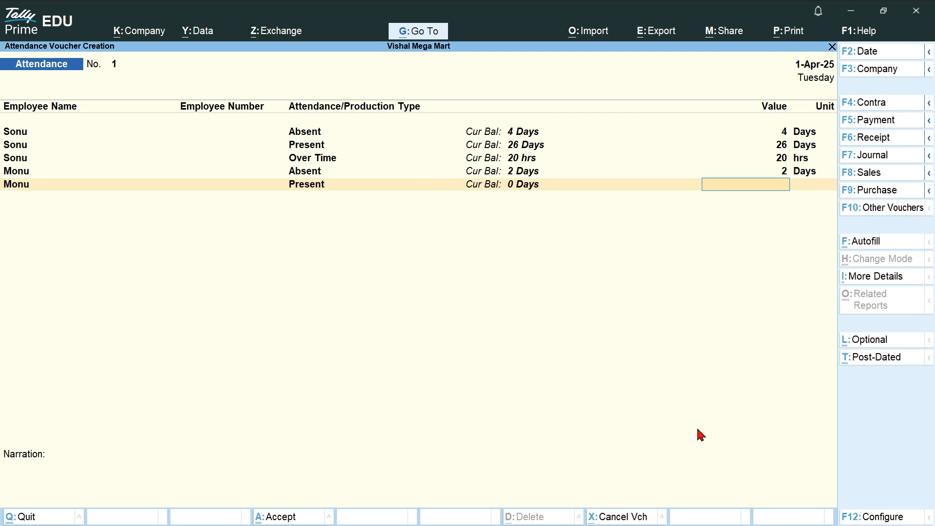
text(28)
key(Return)
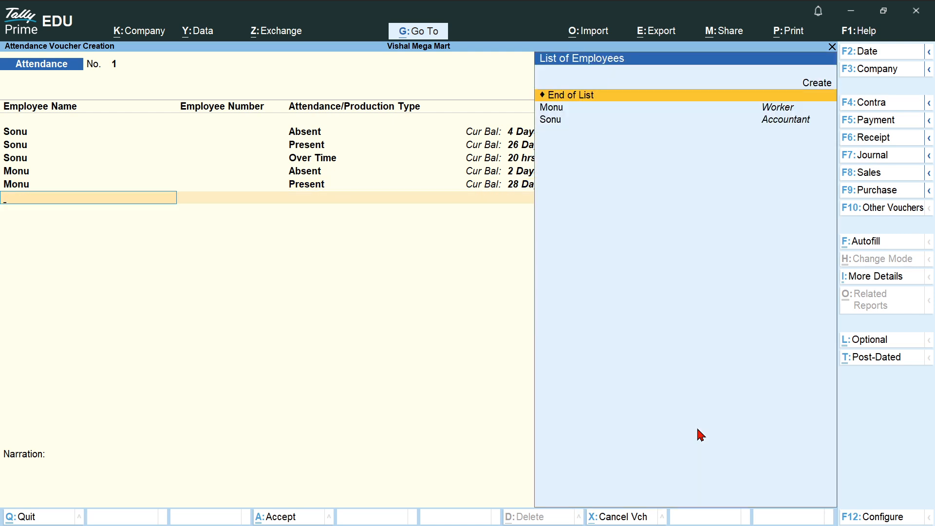
- Add an Over Time line of 30 hours for the Worker employee, following the PDF
key(Down)
key(Return)
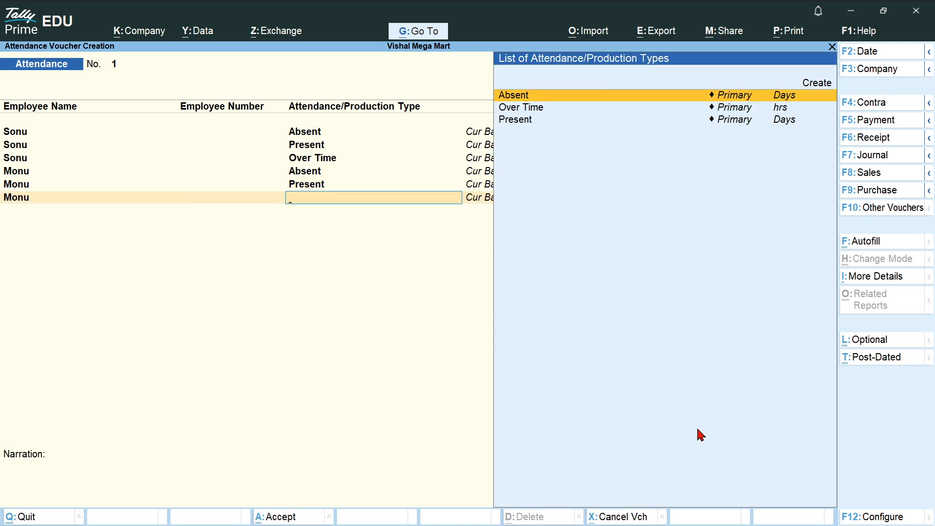
key(Down)
key(Return)
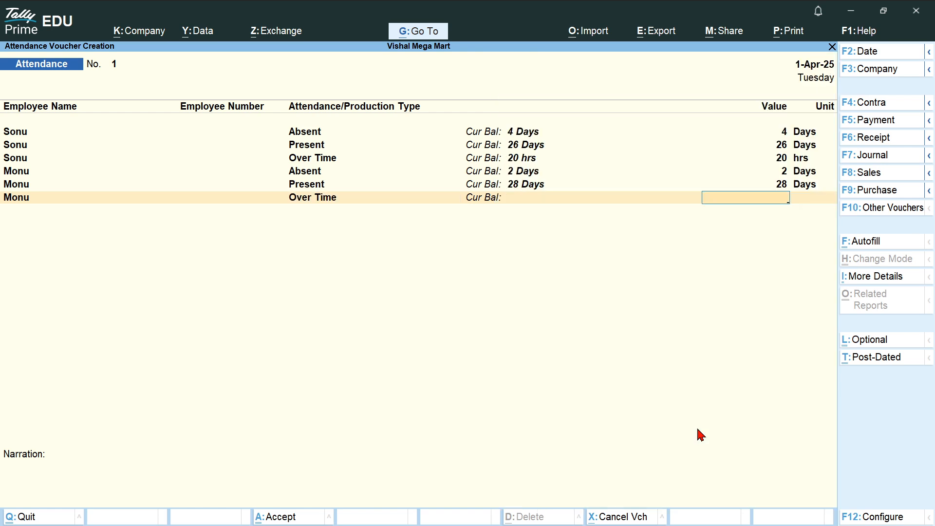
key(alt+Tab)
text(30)
key(Return)
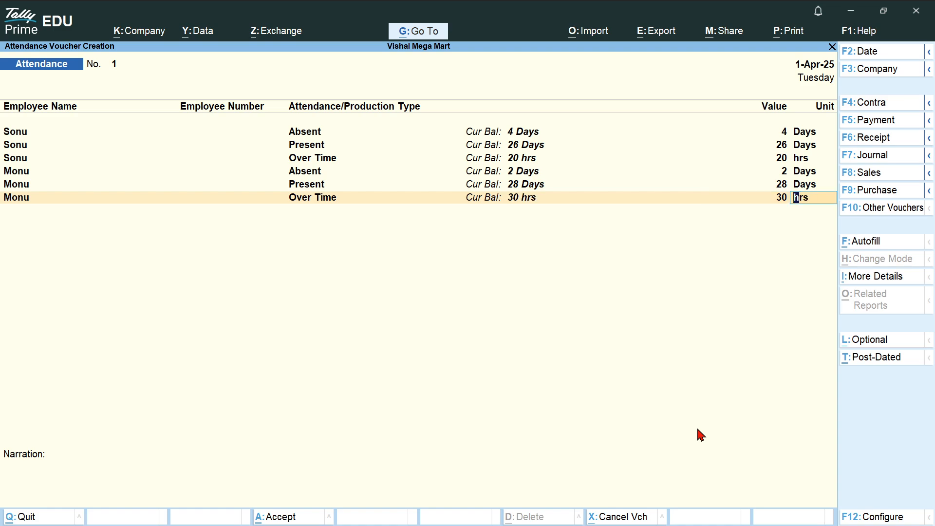
key(Return)
- Save the attendance voucher with the narration left blank
key(alt+Tab)
key(alt+Tab)
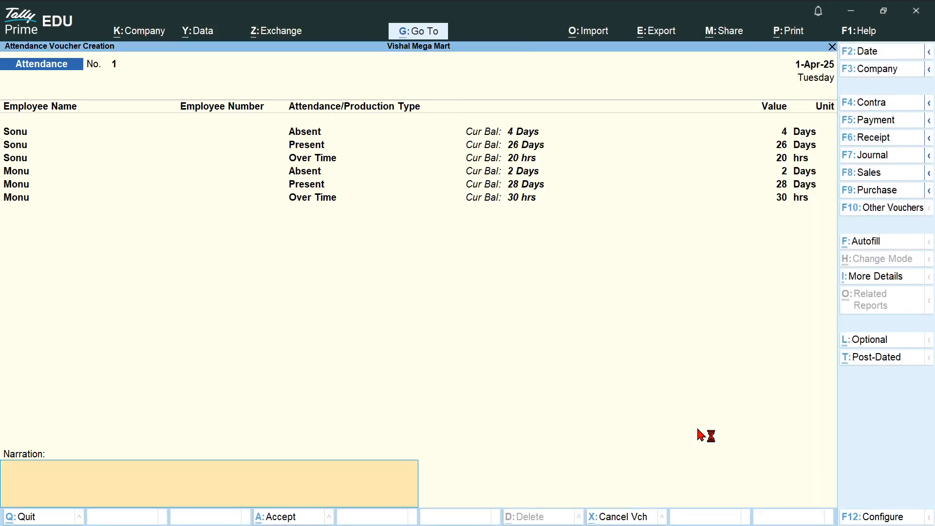
key(Return)
key(Return)
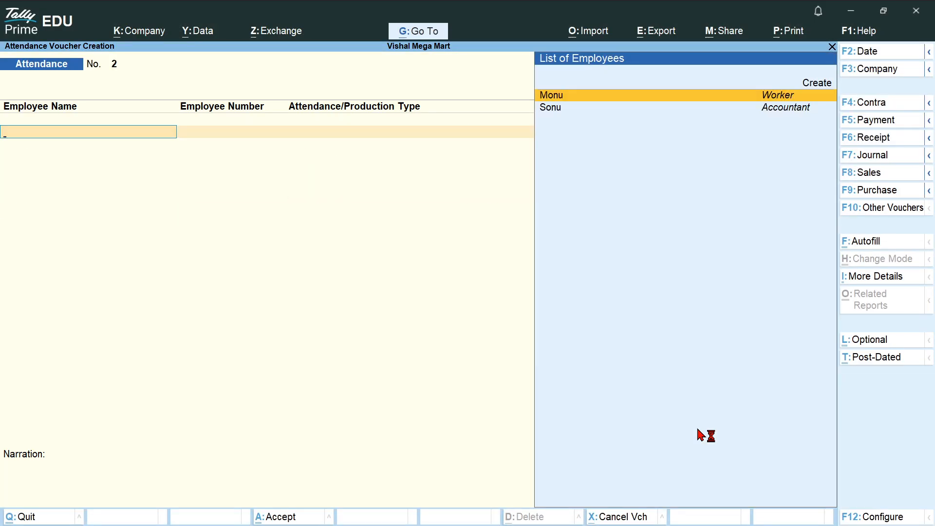
- Consult the PDF's next instruction and change the new voucher from Attendance to Payroll
key(Escape)
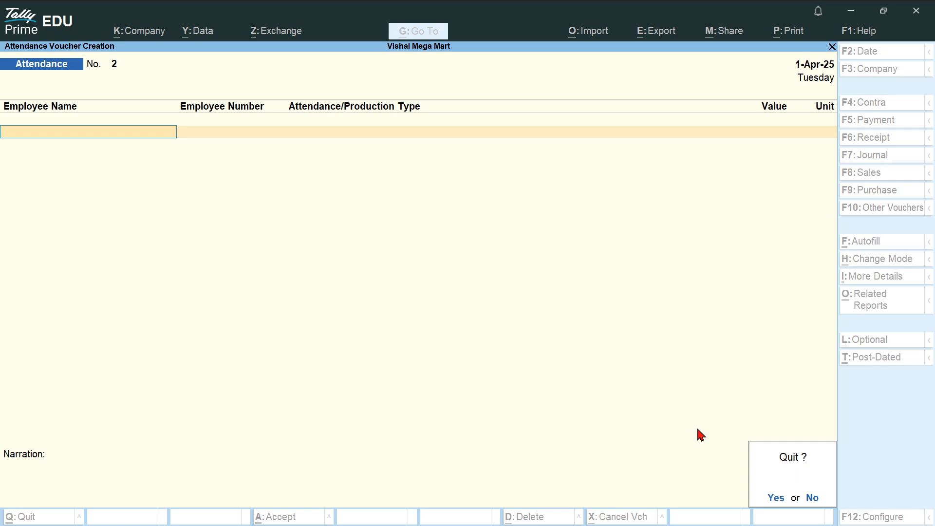
key(alt+Tab)
scroll(700, 435, down, 10)
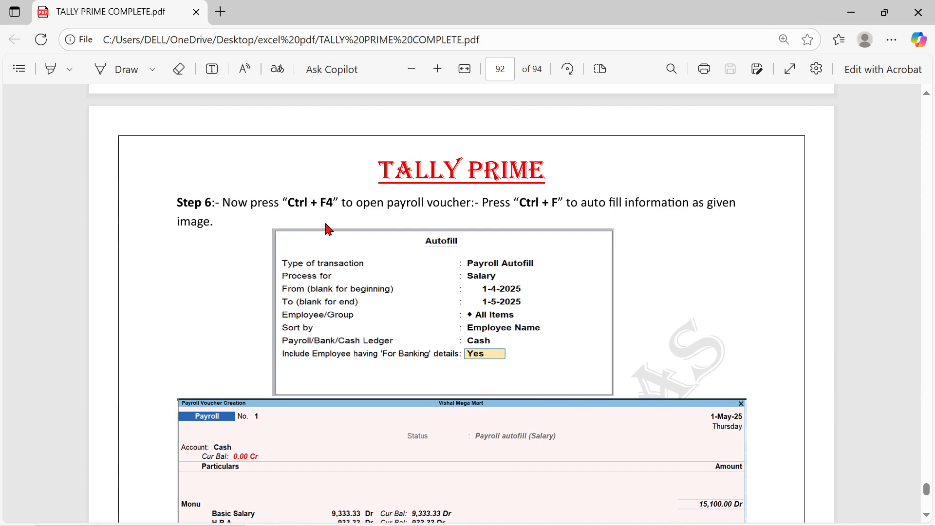
key(alt+Tab)
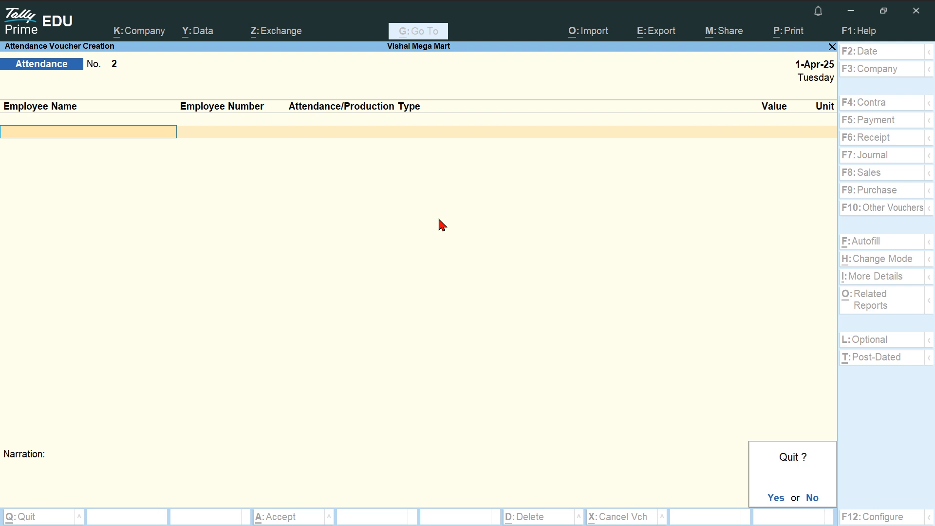
key(n)
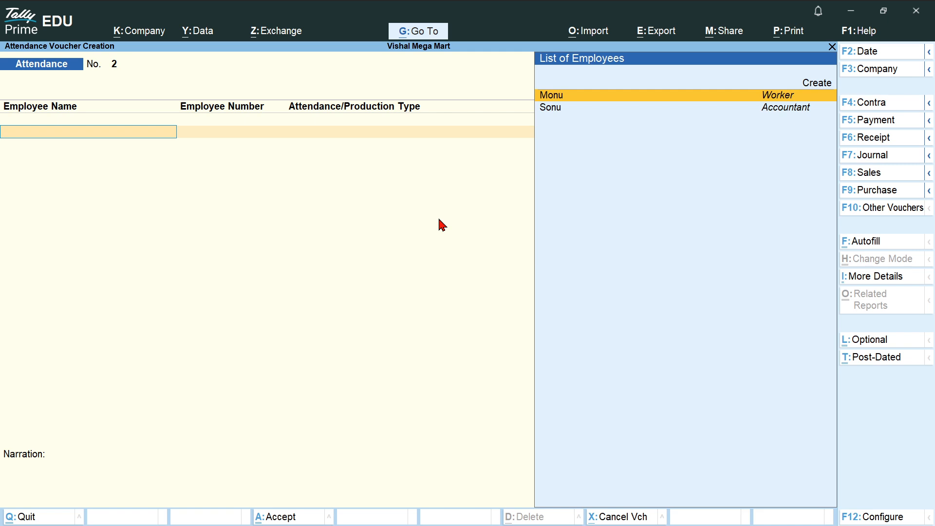
key(ctrl+F4)
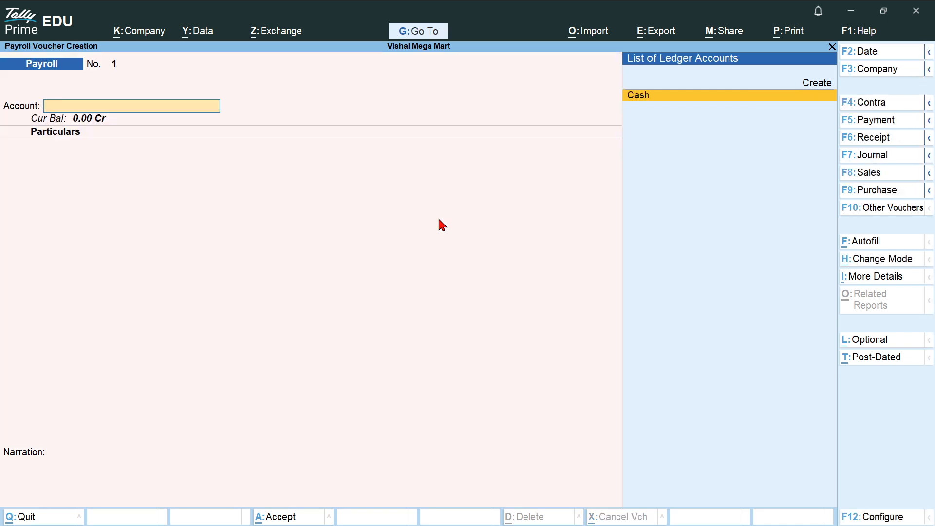
- Start Autofill for the payroll voucher with Payroll Autofill as the transaction type, following the PDF
key(alt+Tab)
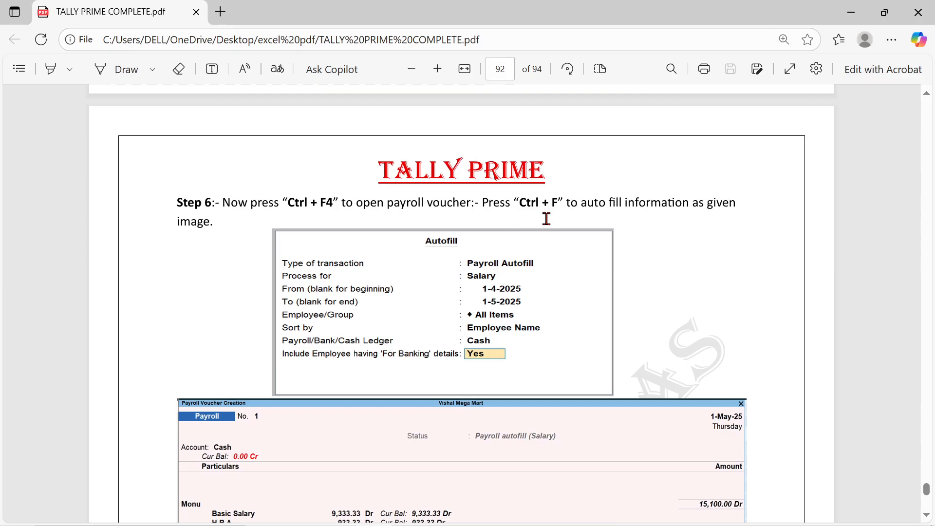
key(alt+Tab)
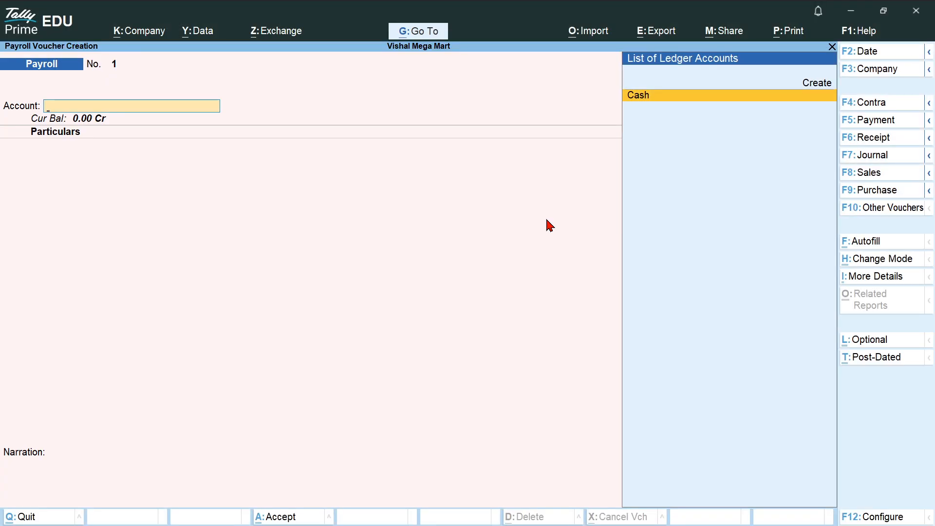
key(ctrl)
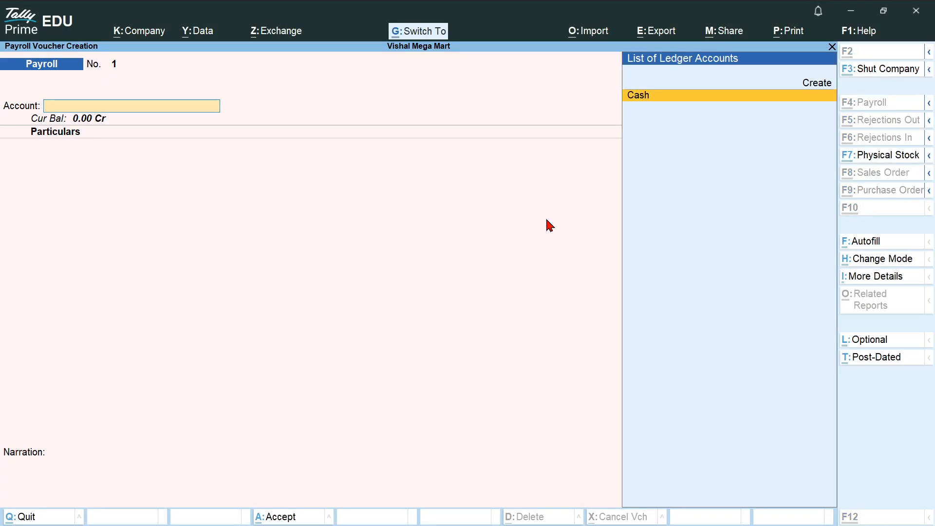
key(ctrl+f)
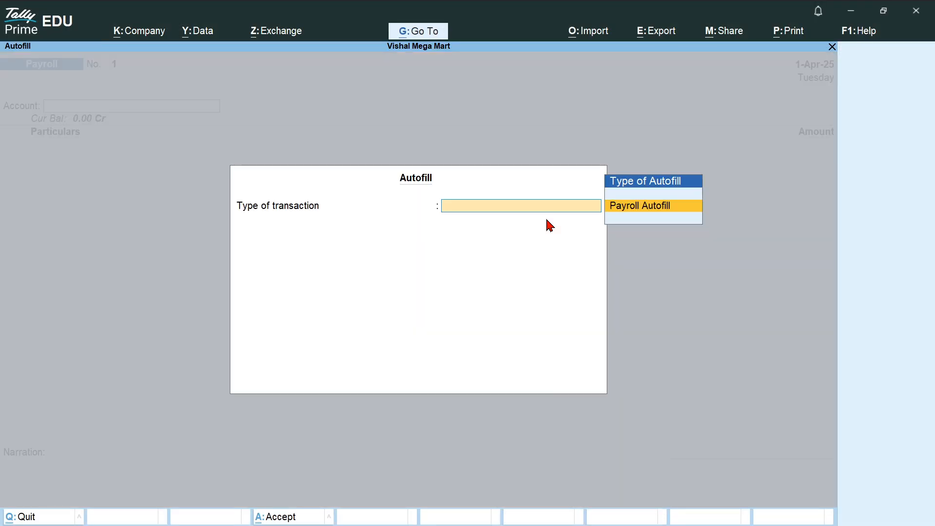
key(Return)
key(alt+Tab)
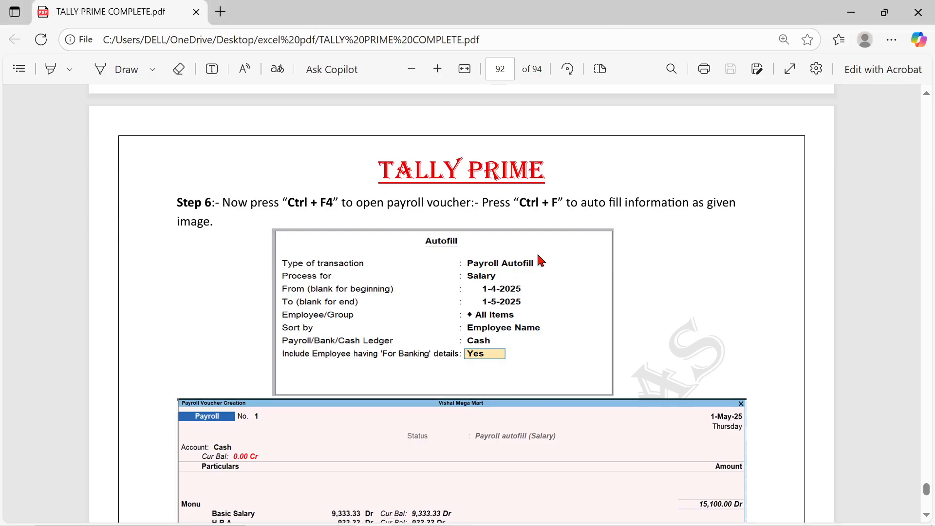
key(alt+Tab)
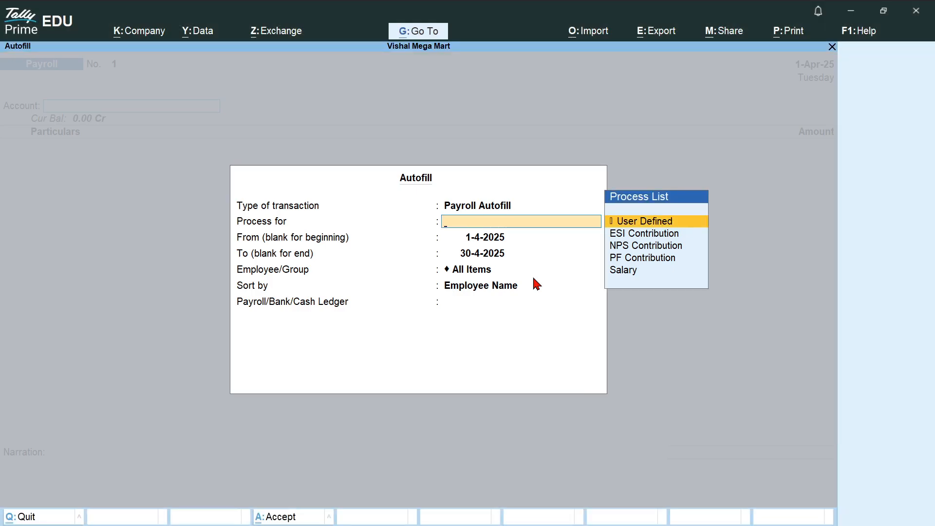
- Set the autofill to process Salary
key(Down)
key(Down)
key(Down)
key(Down)
key(Return)
- Set the autofill period from 1-4-2025 to 1-5-2025, following the PDF
key(alt+Tab)
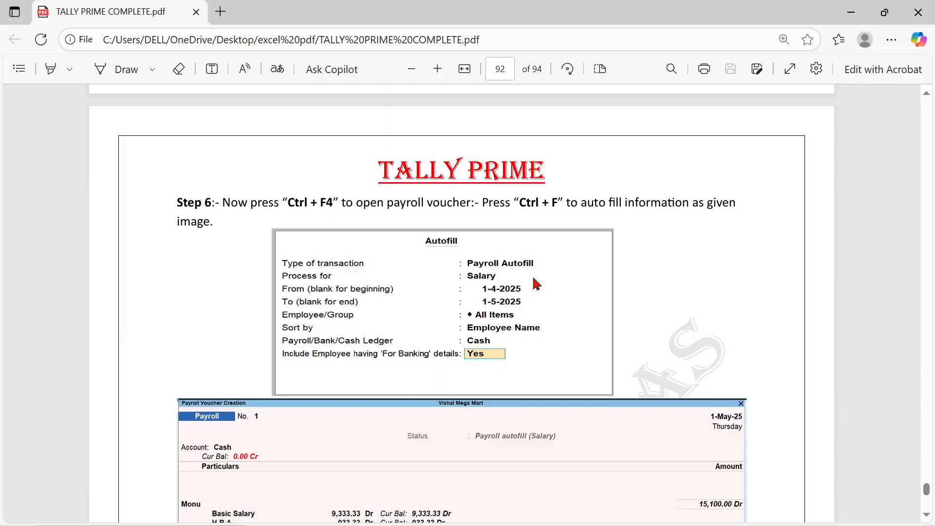
key(alt+Tab)
key(Return)
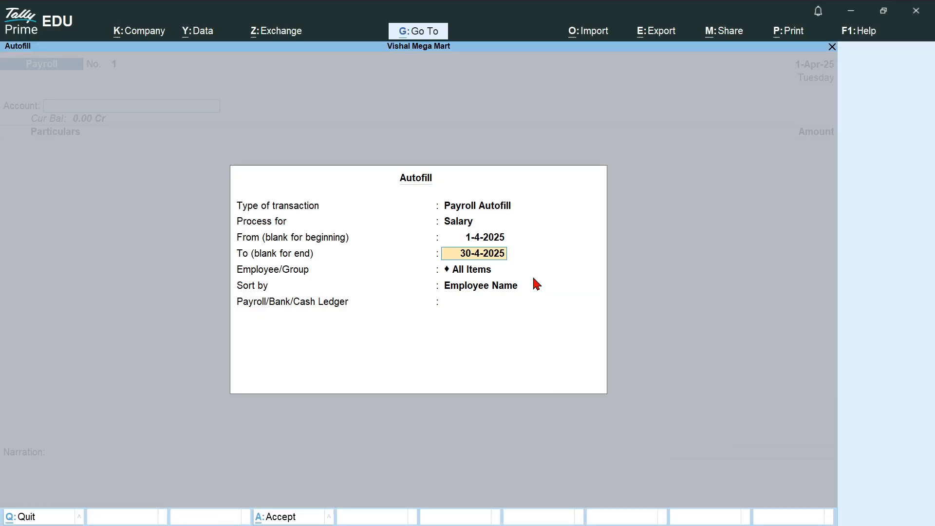
text(1-5-2025)
key(Return)
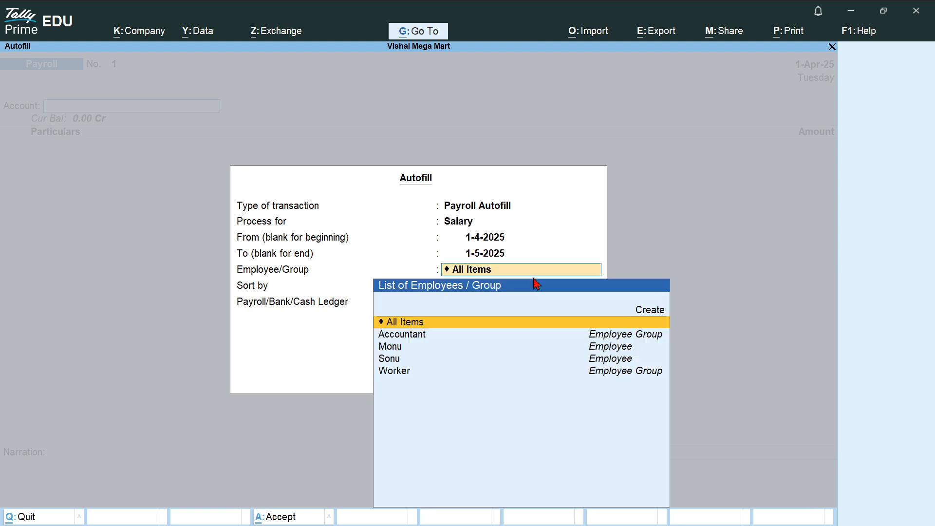
- Apply the autofill to All Items for employees and groups, sorted by Employee Name, as the PDF shows
key(alt+Tab)
key(alt+Tab)
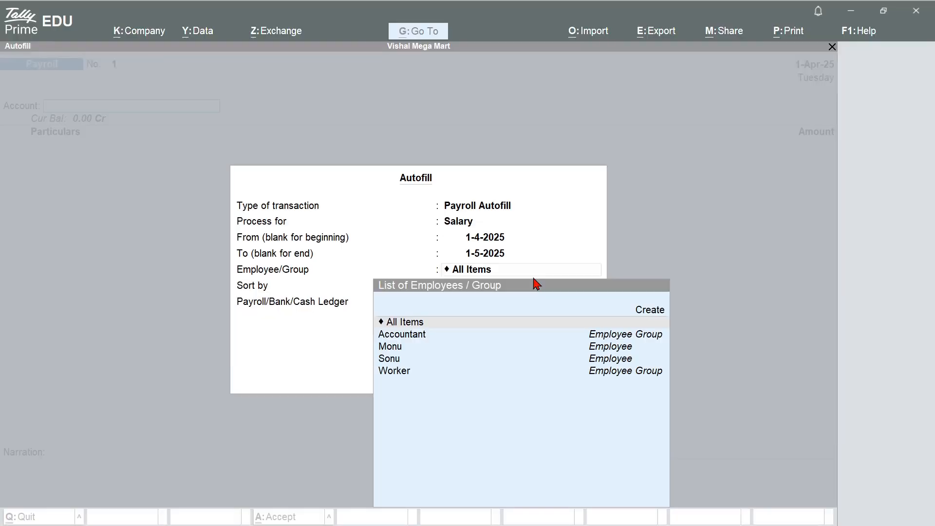
key(Return)
key(alt+Tab)
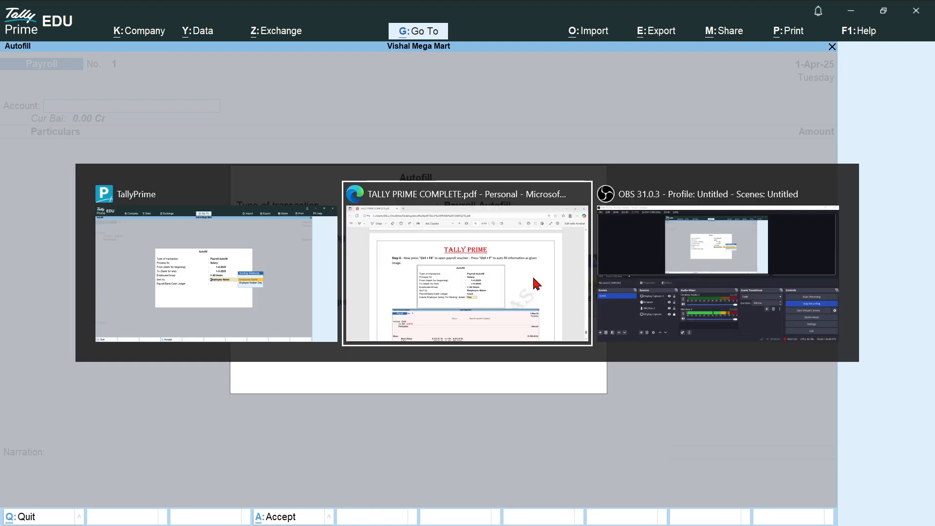
key(alt+Tab)
key(Return)
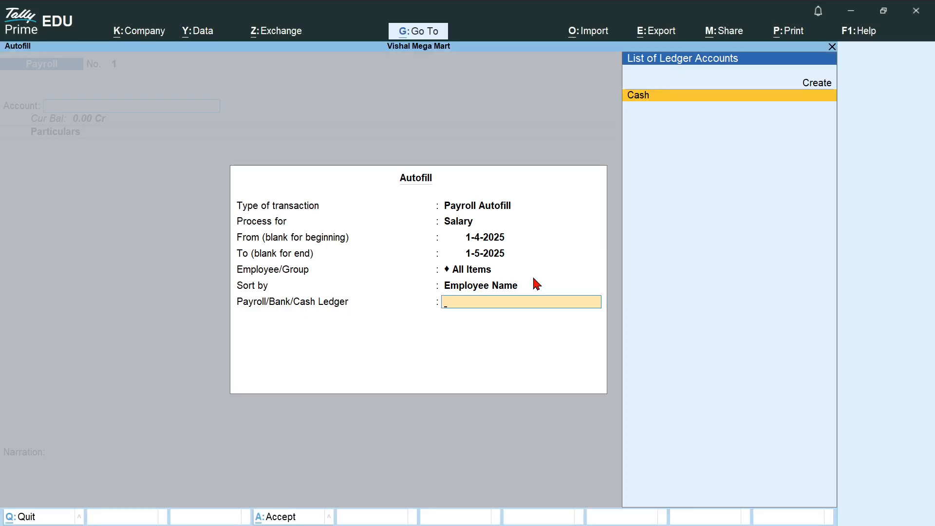
- Choose Cash as the payroll ledger, keep employees with 'For Banking' details included as Yes, and run the autofill
key(Return)
key(alt+Tab)
key(alt+Tab)
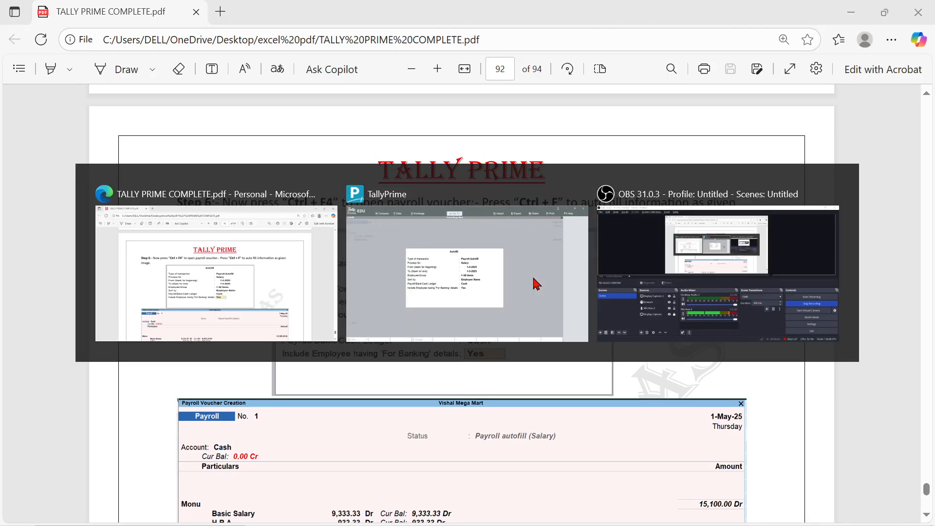
key(Return)
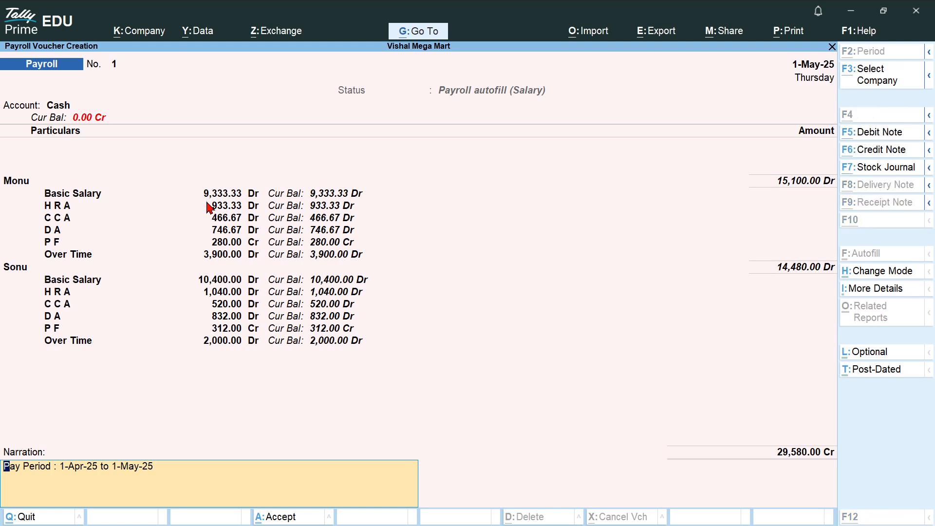
- Check the autofilled salaries against the employees' salary terms in the PDF's payroll example and save the payroll voucher
key(alt+Tab)
scroll(207, 201, up, 20)
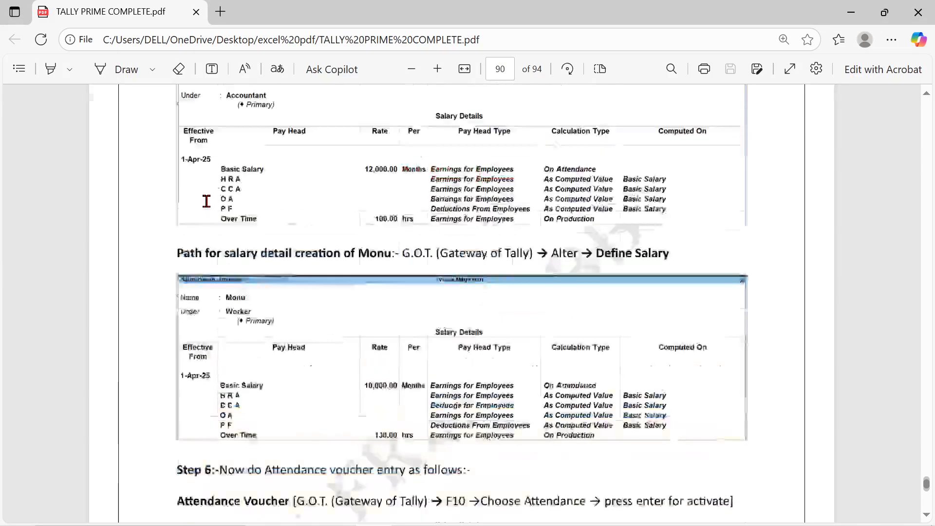
scroll(206, 201, up, 10)
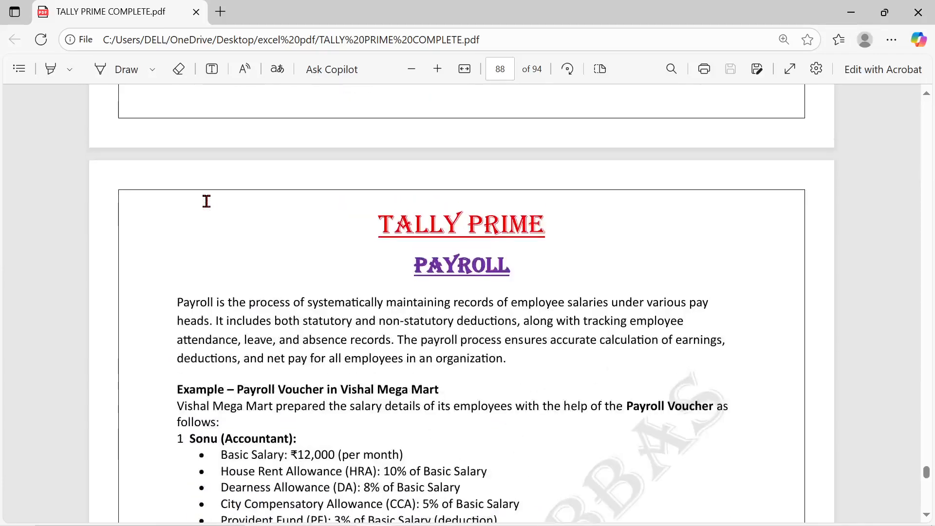
scroll(207, 201, down, 4)
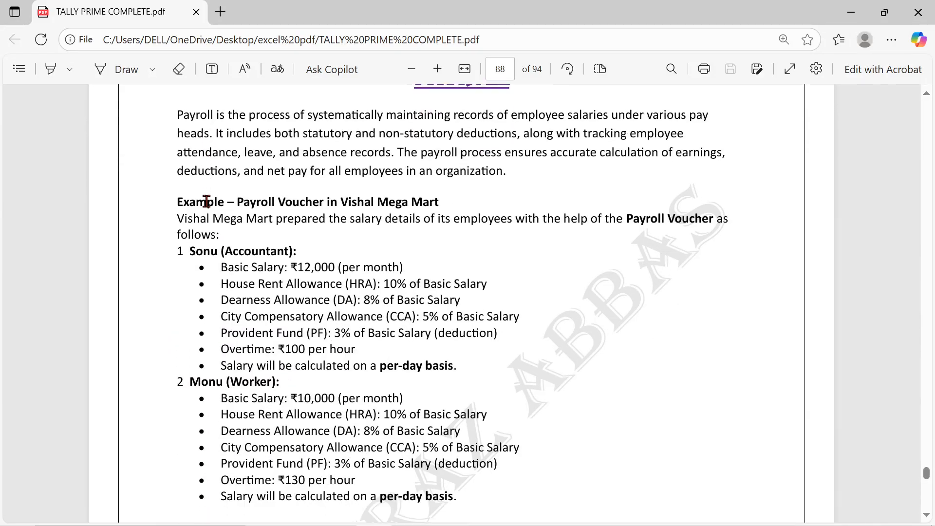
key(alt+Tab)
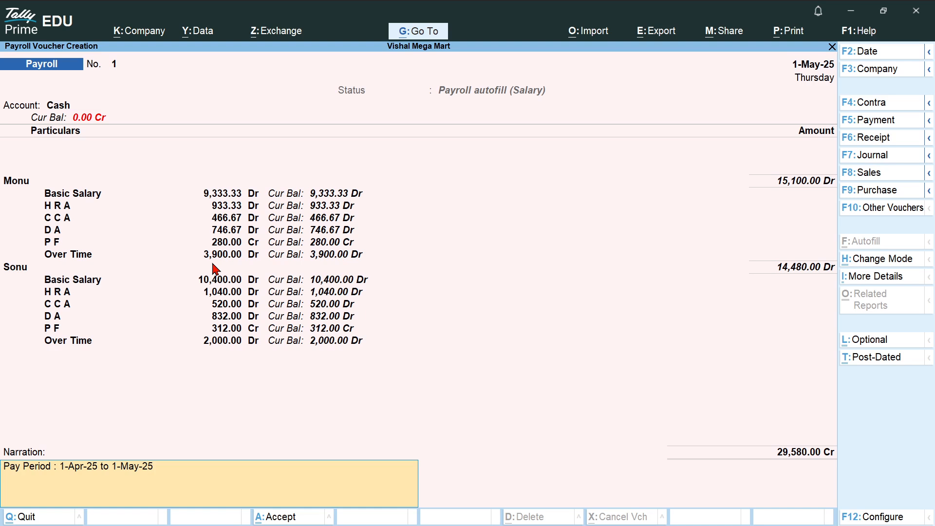
key(Return)
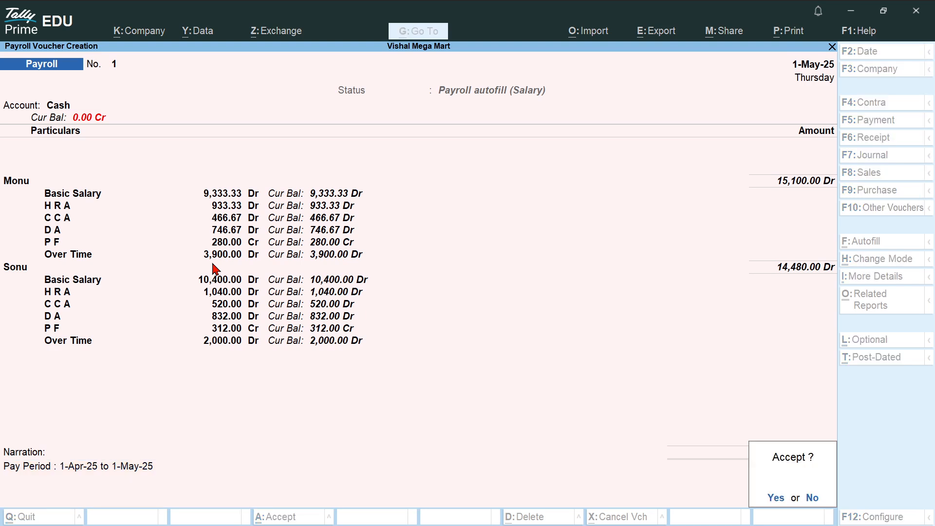
key(Return)
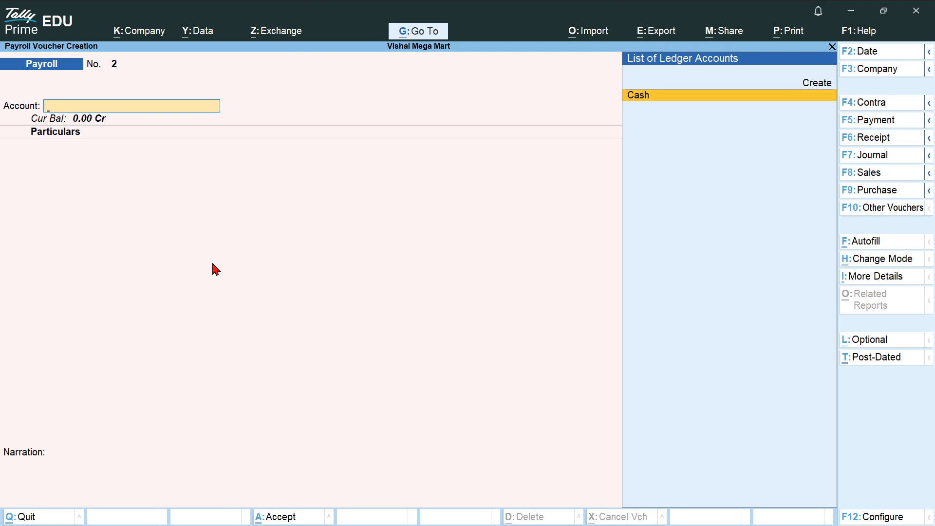
key(alt+Tab)
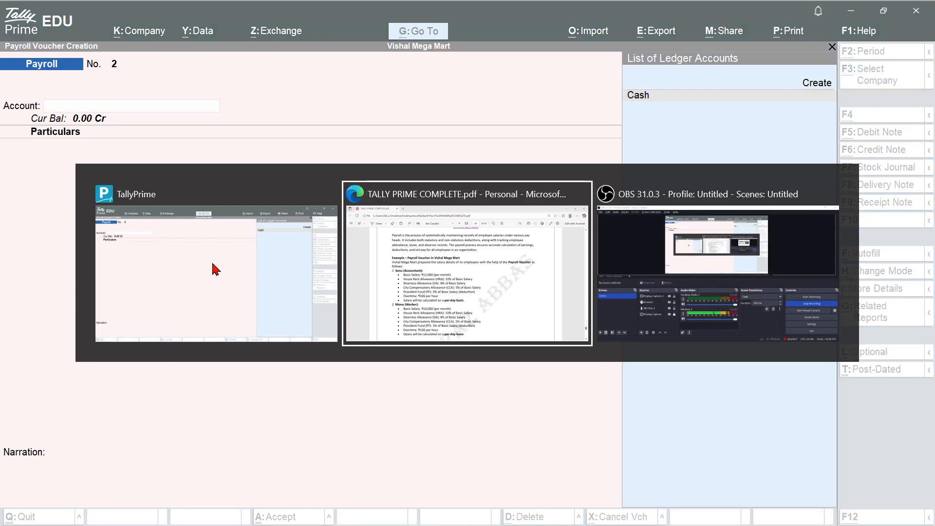
key(alt+Tab)
key(alt+Tab)
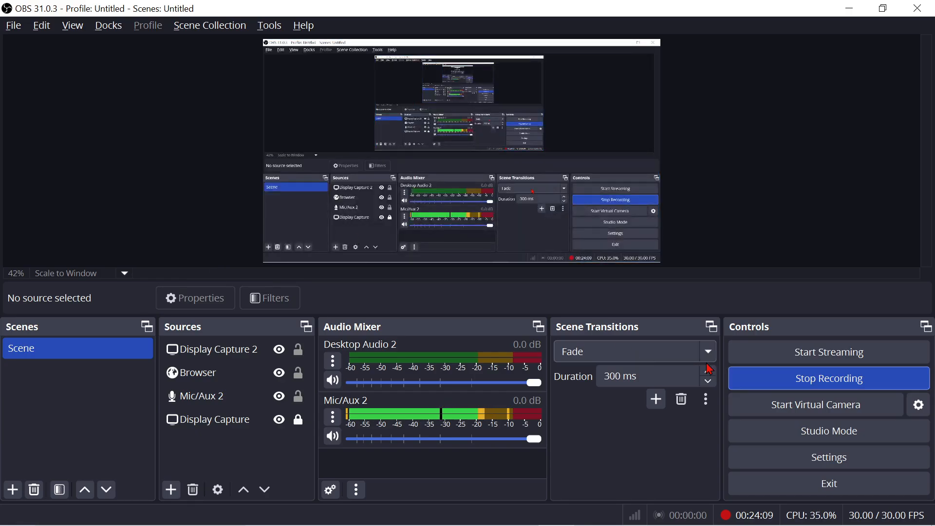